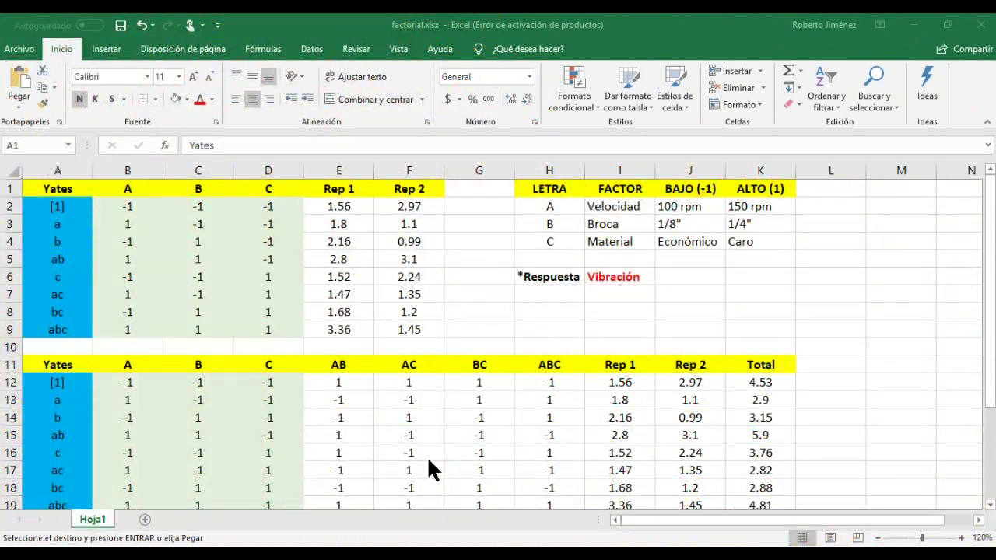
Enter the heading ANOVA in cell B27, below the contrasts, effects and SS table
scroll(433, 470, down, 11)
scroll(430, 462, down, 2)
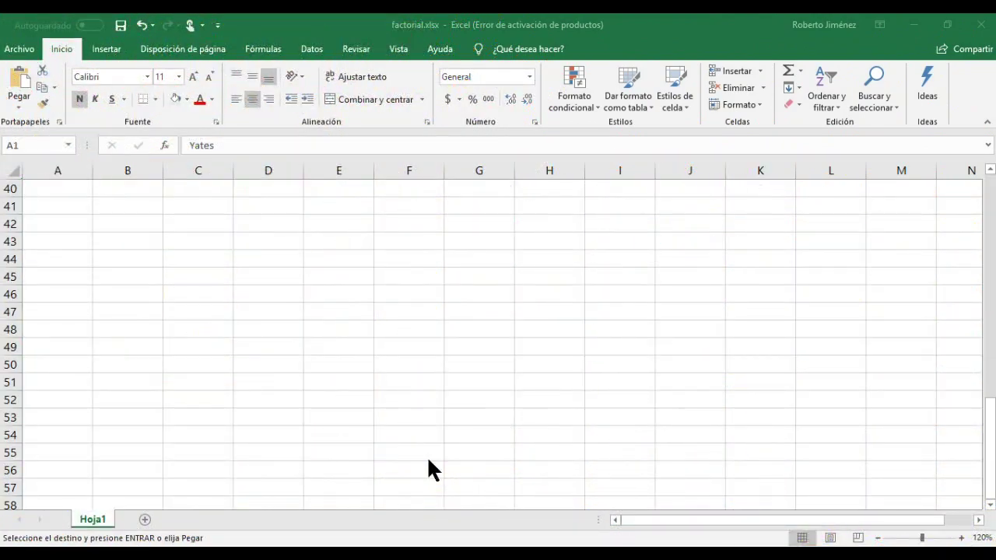
scroll(430, 461, up, 7)
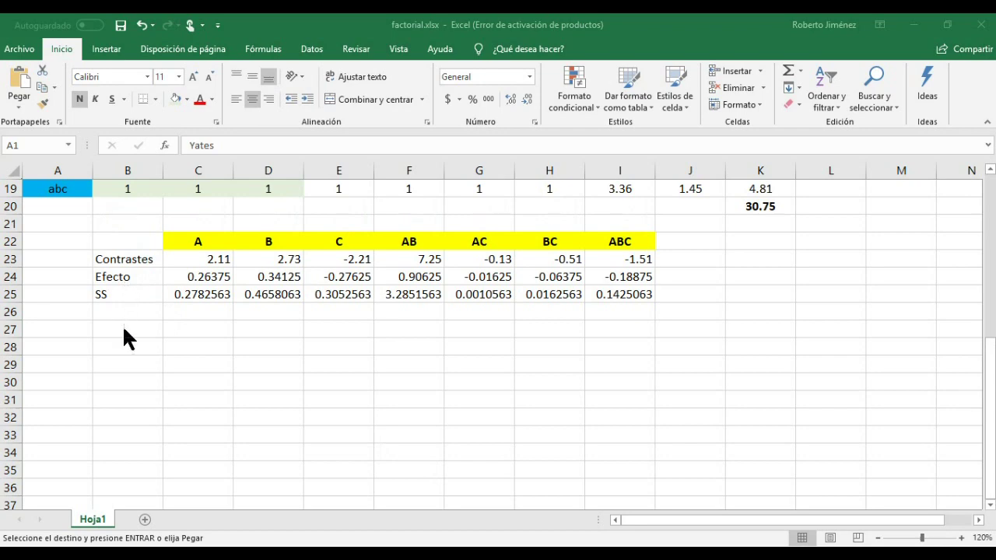
key(Down)
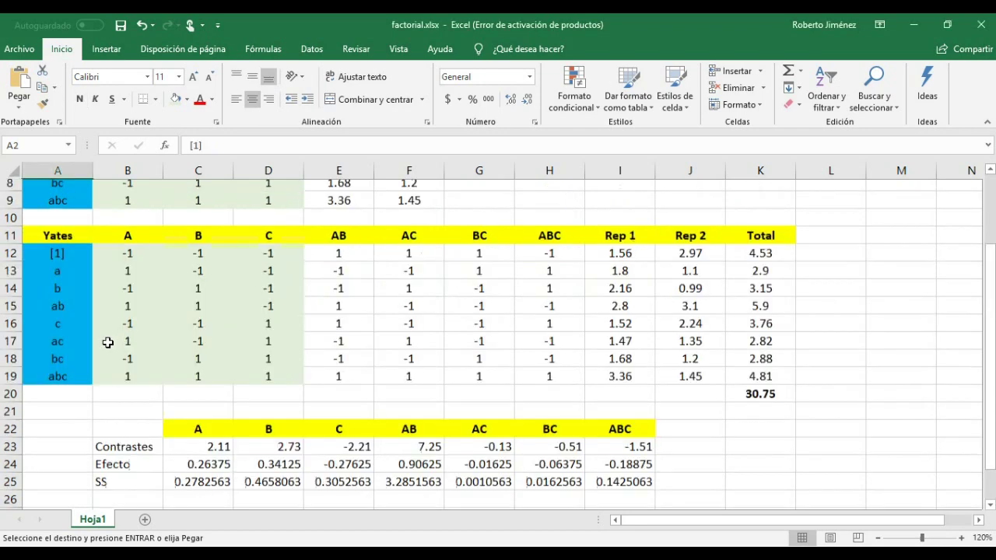
key(Right)
key(ctrl+Down)
key(ctrl+Down)
key(Down)
key(Down)
key(Down)
key(Down)
key(Down)
key(Down)
key(Down)
key(Down)
key(Down)
key(Down)
key(Down)
key(Down)
key(Down)
key(Down)
key(Down)
key(Down)
key(Down)
key(Down)
key(Down)
key(Down)
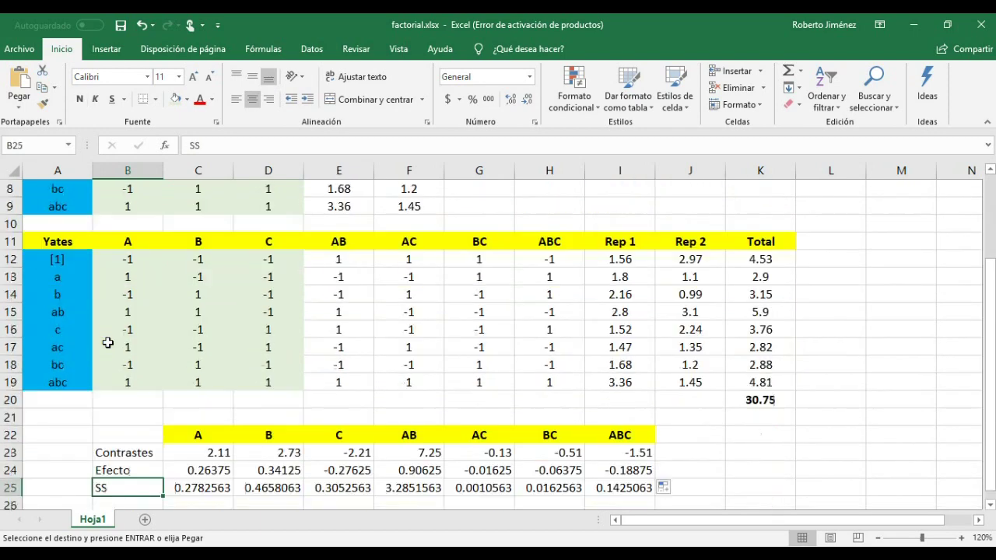
key(Up)
key(Up)
key(Up)
key(Up)
key(Left)
key(Right)
text(ANOV)
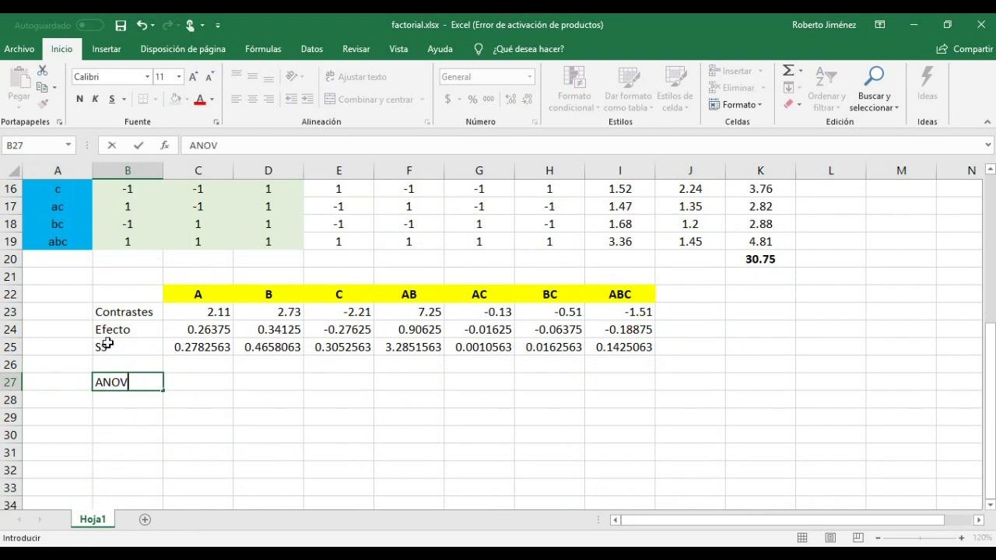
key(Return)
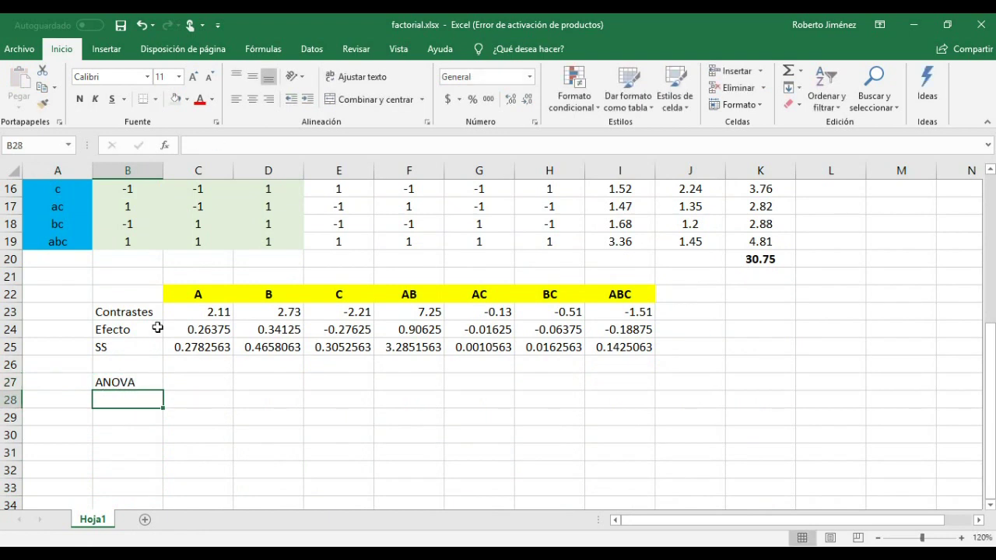
Put the hypotheses "H0: los efectos no son significativos" and "H1: a menos un efecto es sifnificatico" in cells B28 and B29
text(H0: los efectos no son significativos H1: a menos un efecto es sifnificatico)
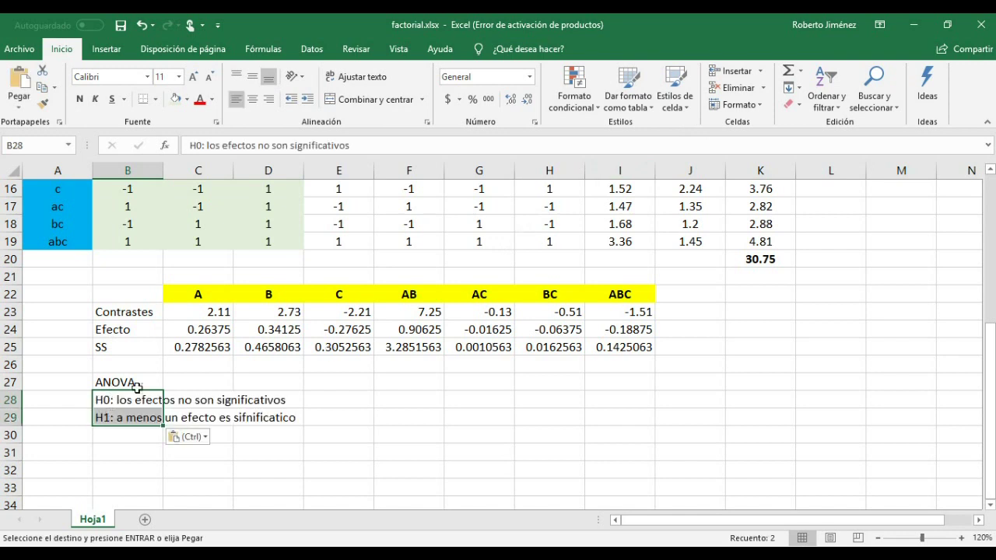
click(176, 417)
click(105, 399)
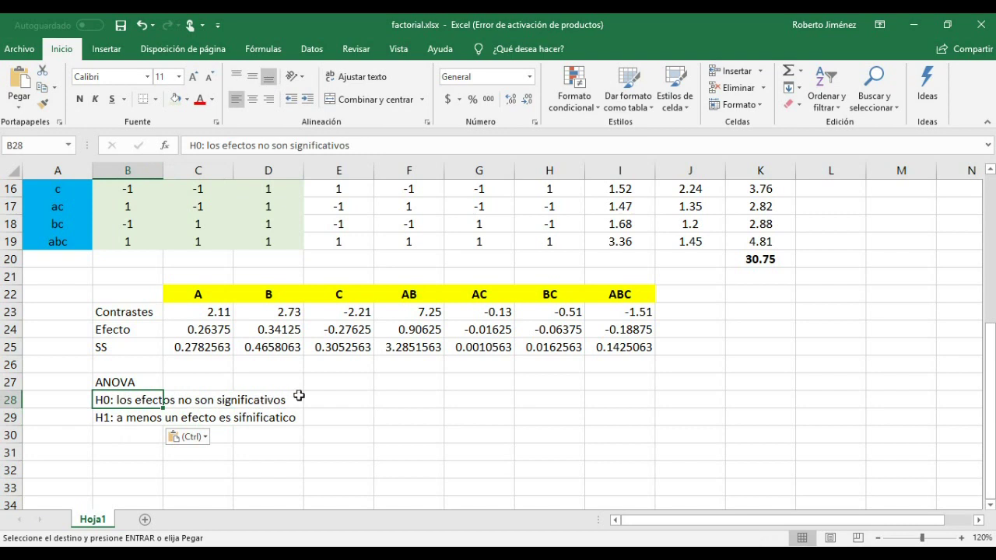
click(108, 418)
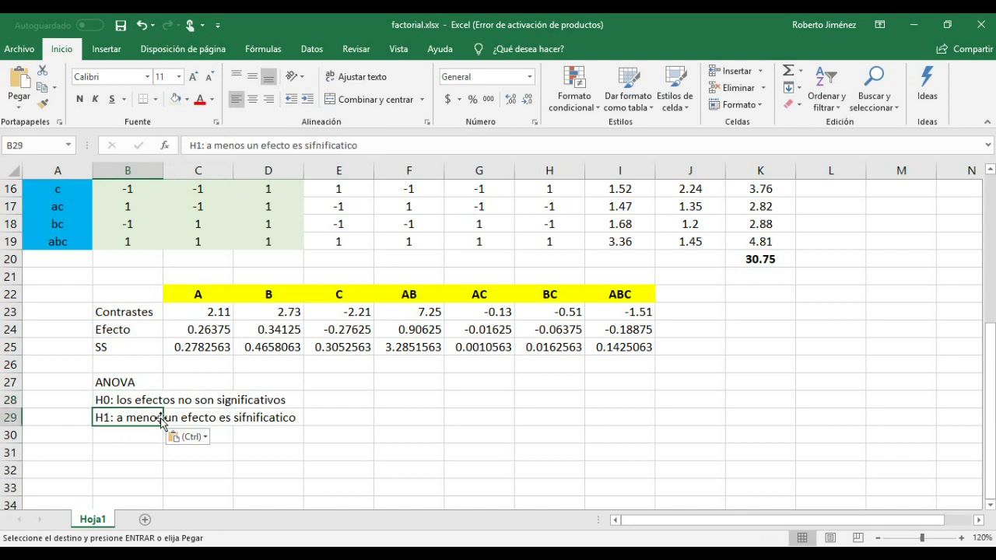
click(289, 418)
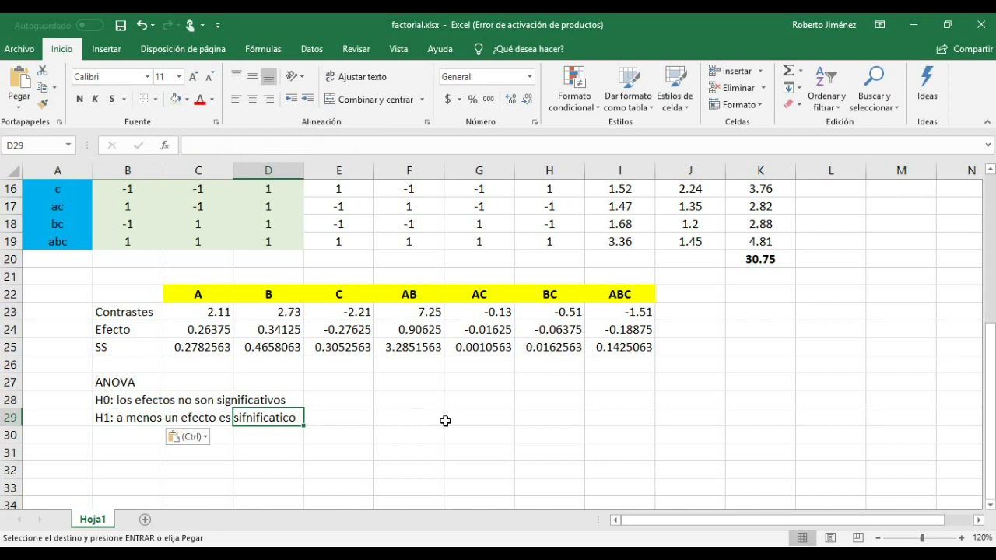
Enter the column header Fuente in cell B31 to start the ANOVA table below the hypotheses
key(Left)
key(Left)
key(Left)
key(Right)
key(Down)
key(Down)
key(Down)
key(Down)
key(Down)
key(Down)
key(Down)
key(Up)
key(Up)
key(Up)
key(Up)
key(Up)
key(Up)
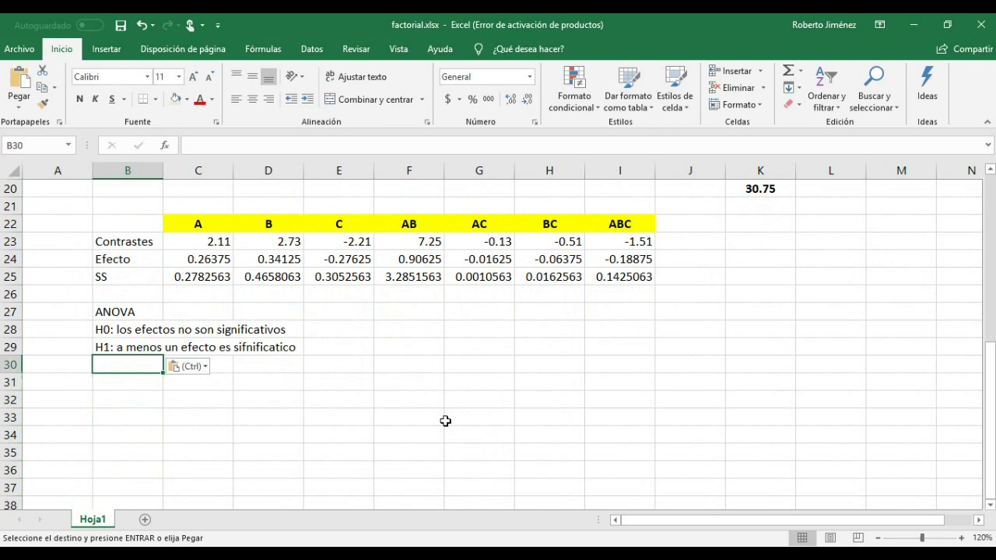
click(129, 382)
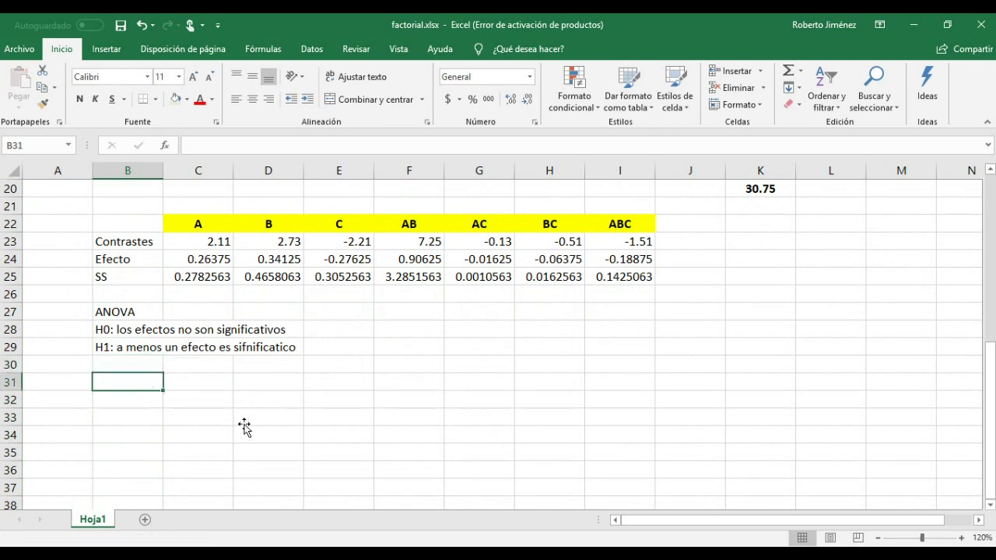
text(Fuente)
key(Return)
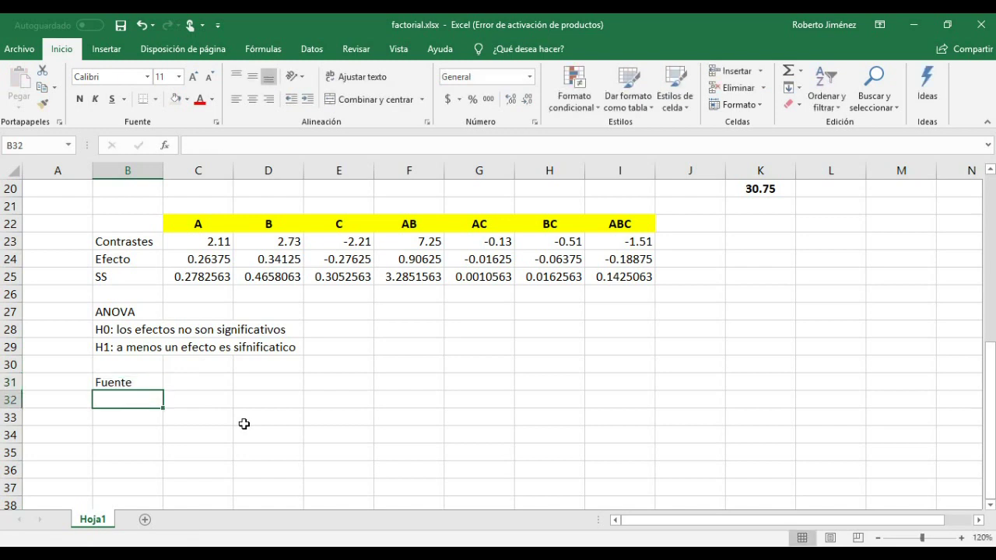
List the main effects A, B and C in cells B32 to B34 under Fuente
text(A)
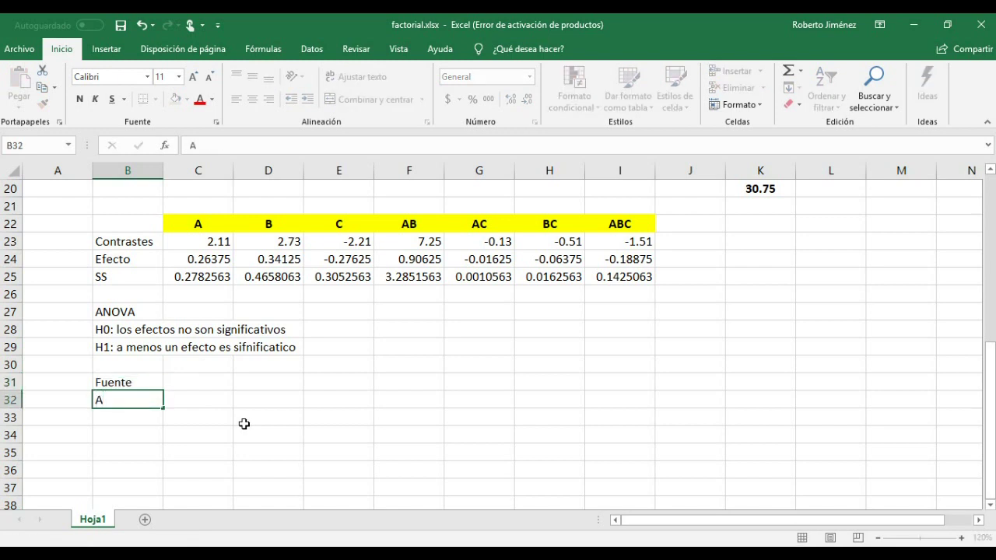
key(Return)
key(Up)
key(Down)
text(B)
key(Return)
key(Up)
key(Down)
text(C)
key(Return)
key(Up)
key(Down)
key(Up)
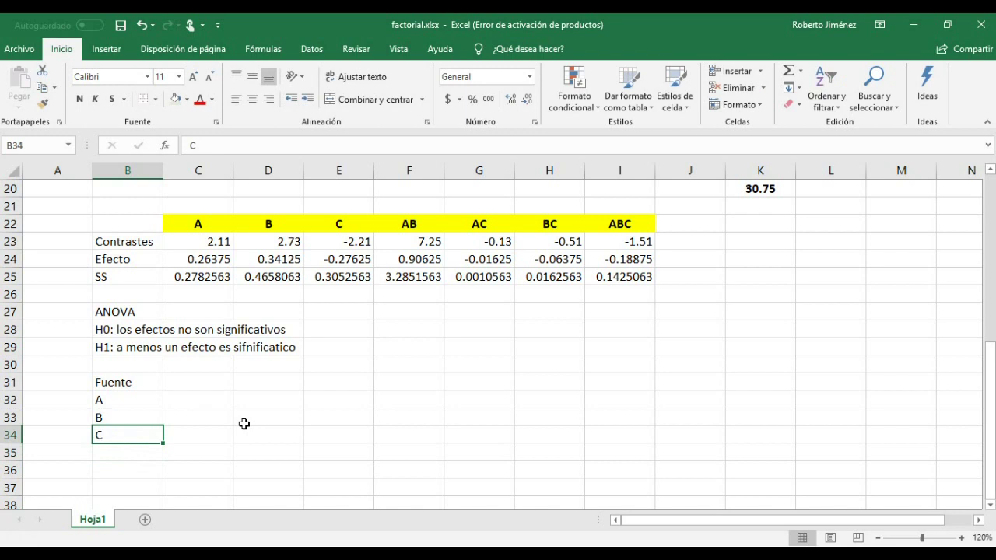
List the interactions AB, AC, BC and ABC in cells B35 to B38 of the Fuente column
key(Down)
text(A)
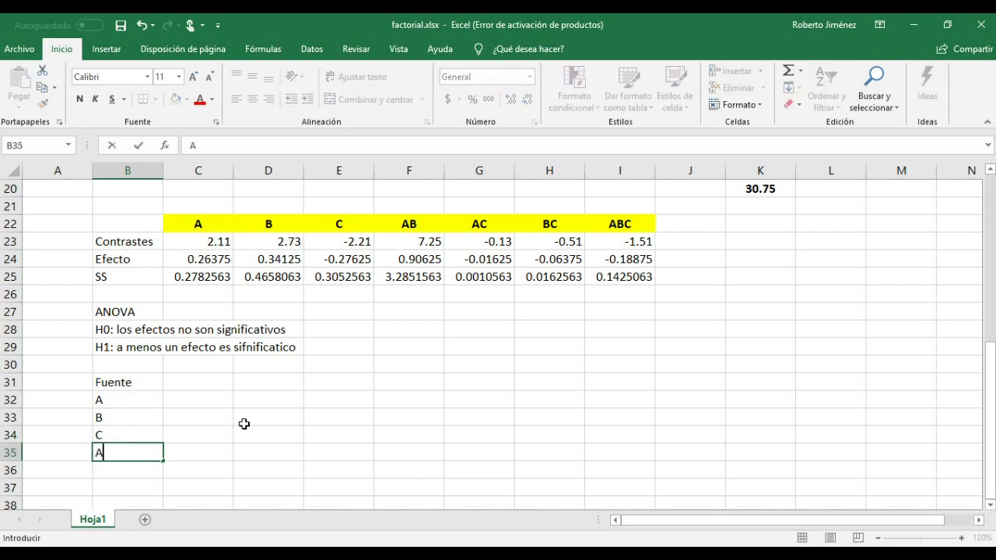
text(B)
key(Return)
text(AC)
key(Return)
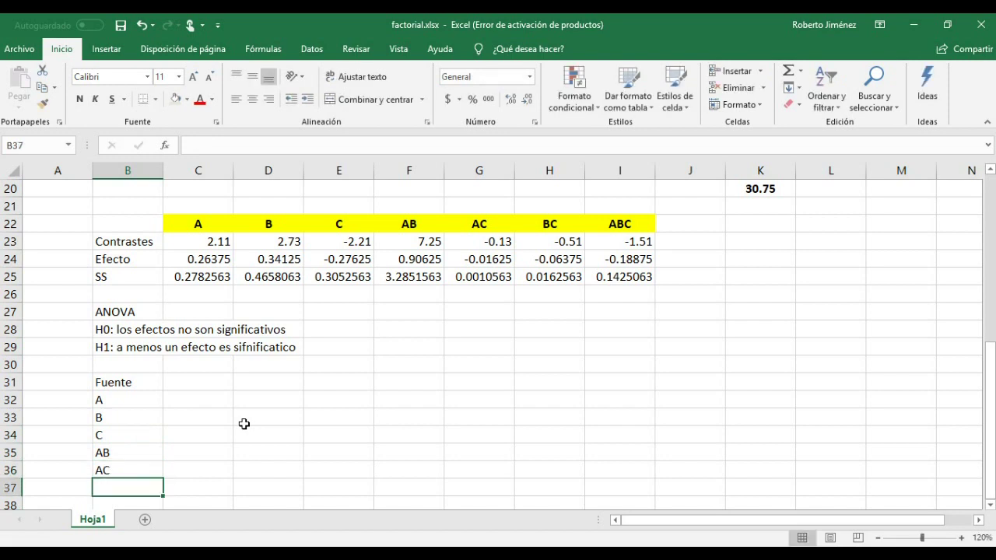
text(BC)
key(Return)
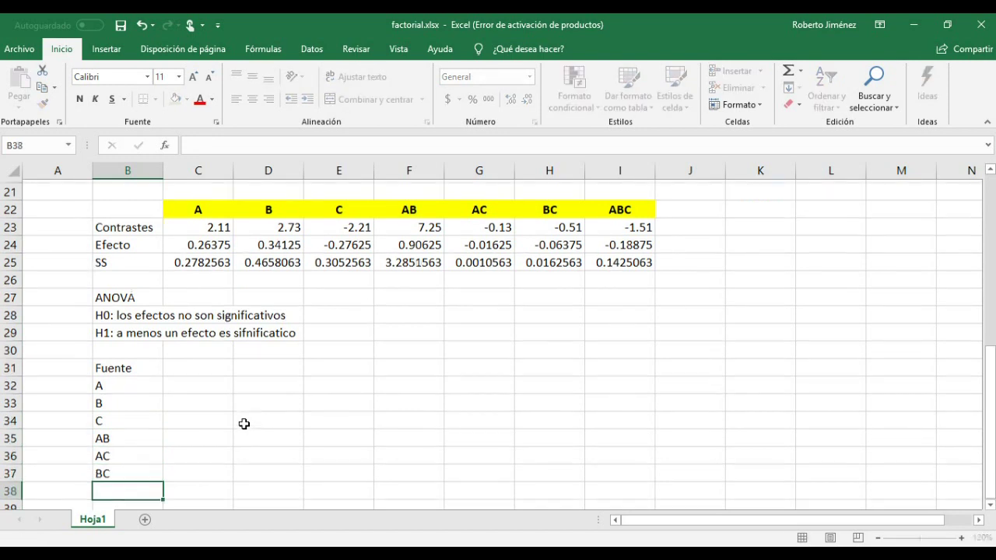
text(ABC)
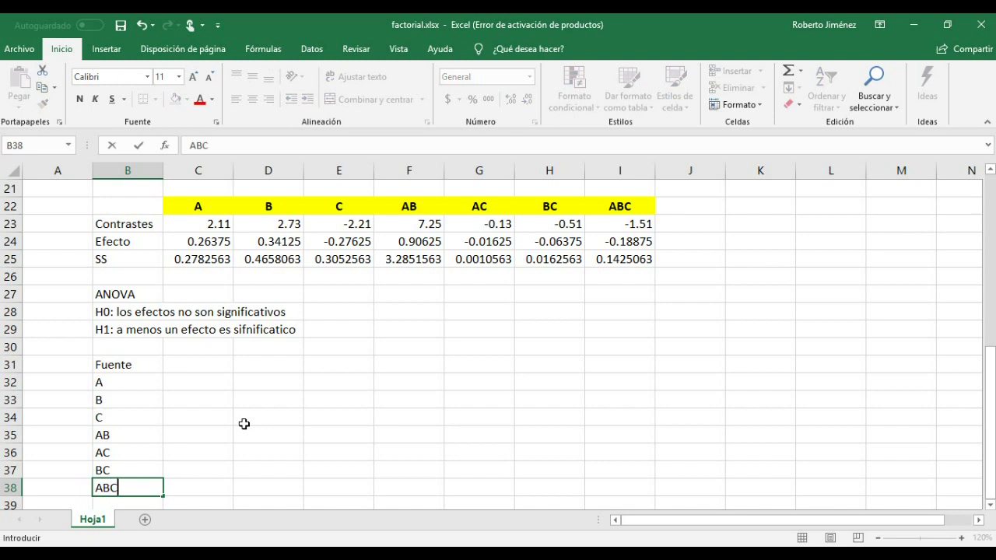
key(Return)
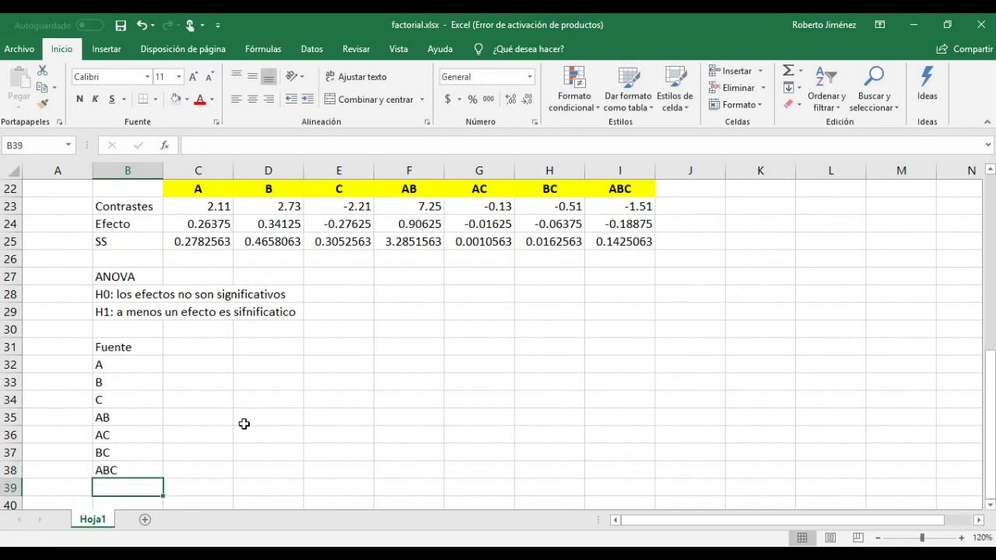
Add the row labels Error and Total in cells B39 and B40 of the ANOVA table
text(Error)
key(Return)
key(Up)
key(Down)
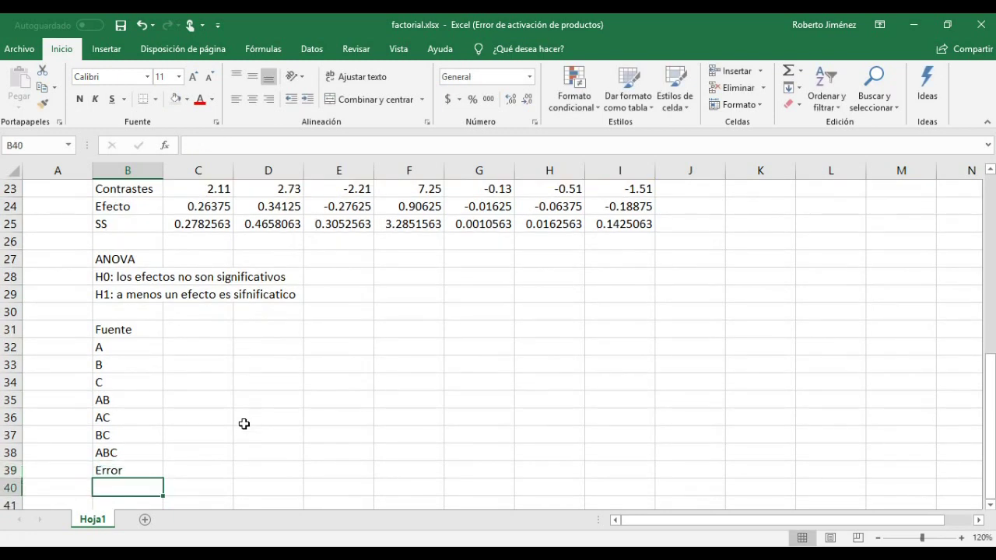
text(T)
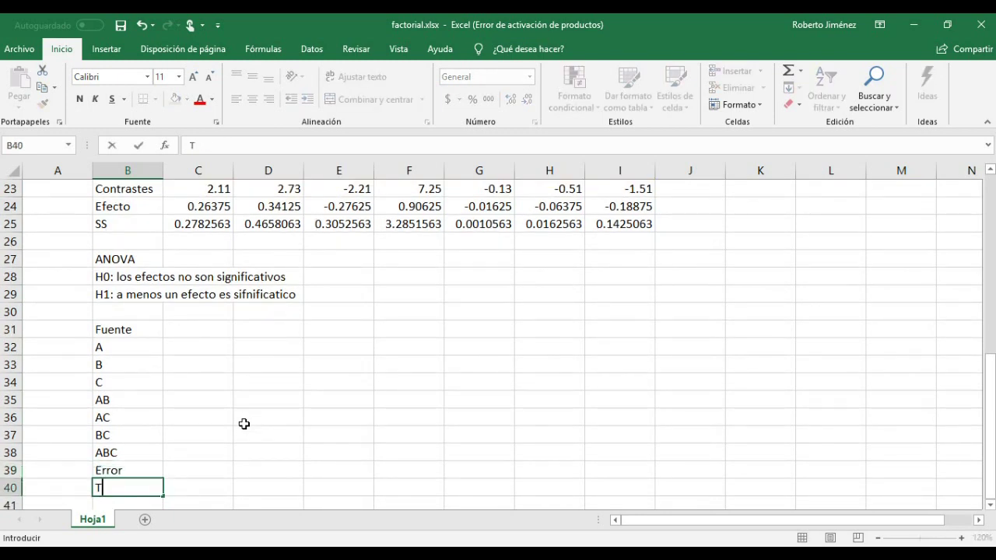
key(Return)
Enter the column header SS in cell C31, beside Fuente
key(Up)
key(Up)
key(Up)
key(Up)
key(Up)
key(Up)
key(Up)
key(Up)
key(Up)
key(Up)
key(Right)
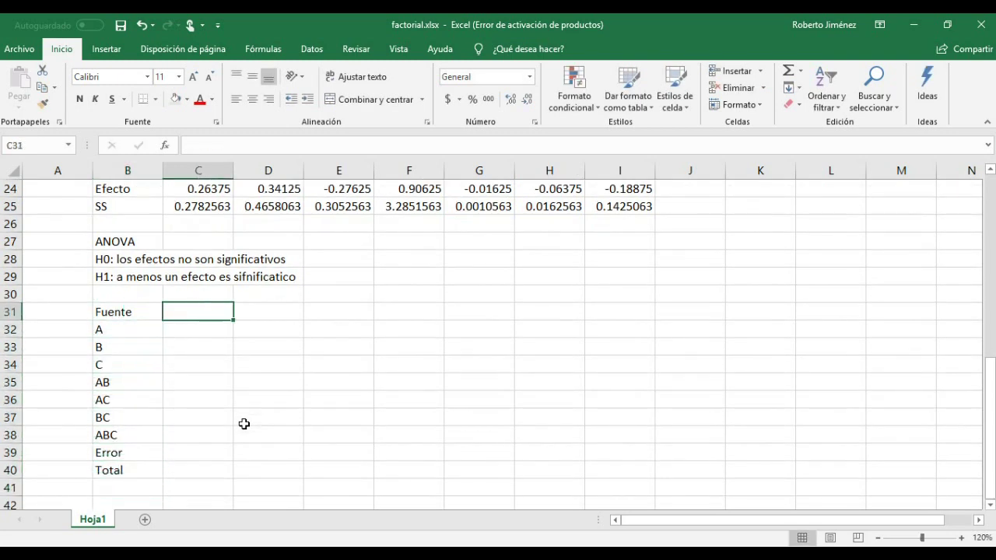
text(SS)
key(Return)
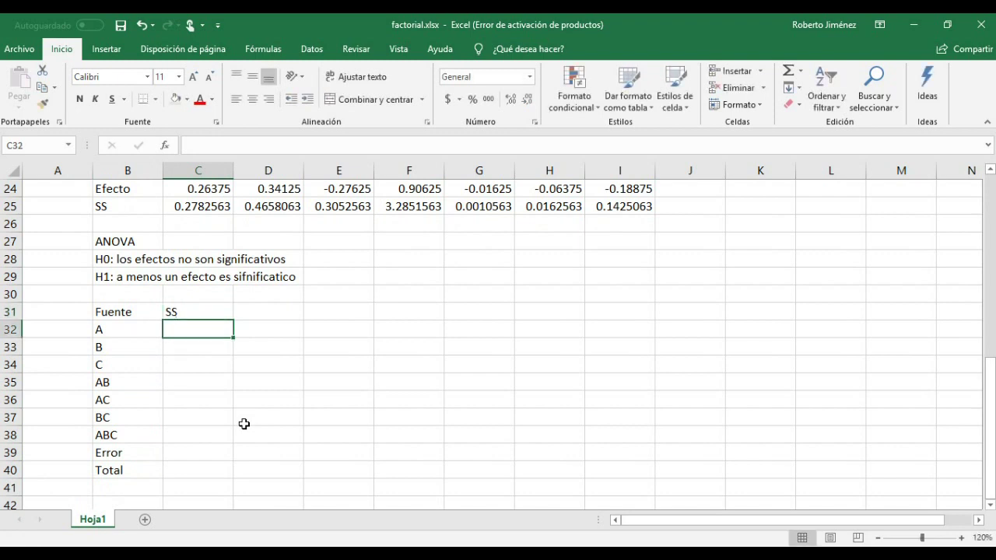
Link the sum of squares of effect A in cell C32 with the formula =C25
key(Up)
key(Down)
key(Left)
key(Right)
text(=)
key(Up)
key(Up)
key(Up)
key(Up)
key(Up)
key(Up)
key(Up)
key(Up)
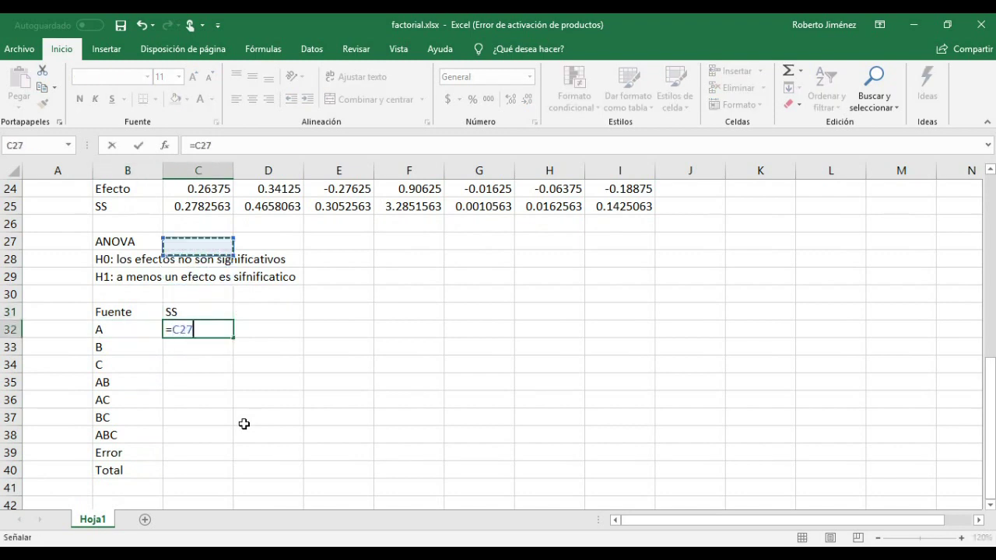
key(Up)
key(Up)
key(Up)
key(Down)
key(Down)
key(Down)
key(Down)
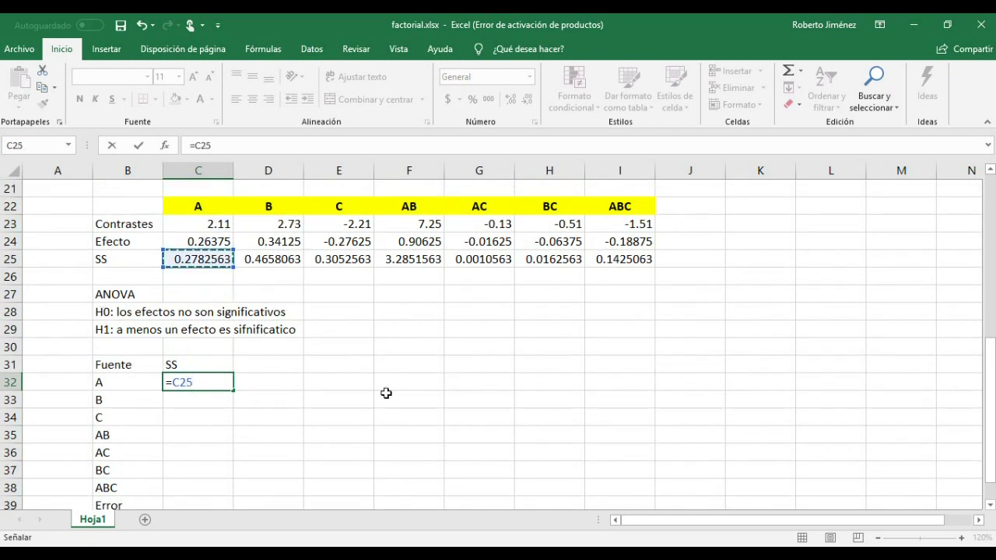
key(Return)
Link the sum of squares of effect B in cell C33 with the formula =D25
text(=)
key(Up)
key(Up)
key(Up)
key(Up)
key(Up)
key(Up)
key(Up)
key(Up)
key(Right)
key(Return)
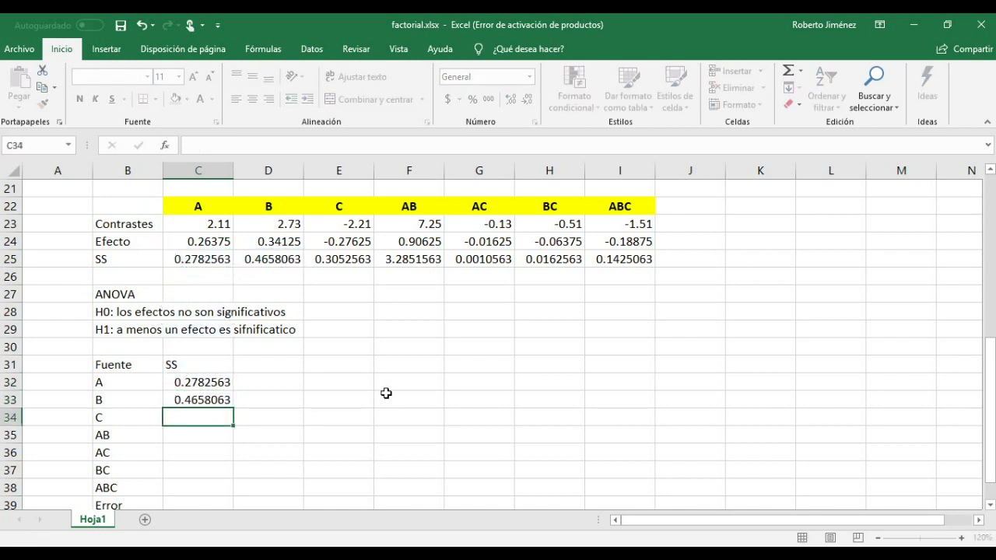
Link the sum of squares of effect C in cell C34 with the formula =E25
text(=)
key(Up)
key(Up)
key(Up)
key(Up)
key(Up)
key(Up)
key(Up)
key(Up)
key(Up)
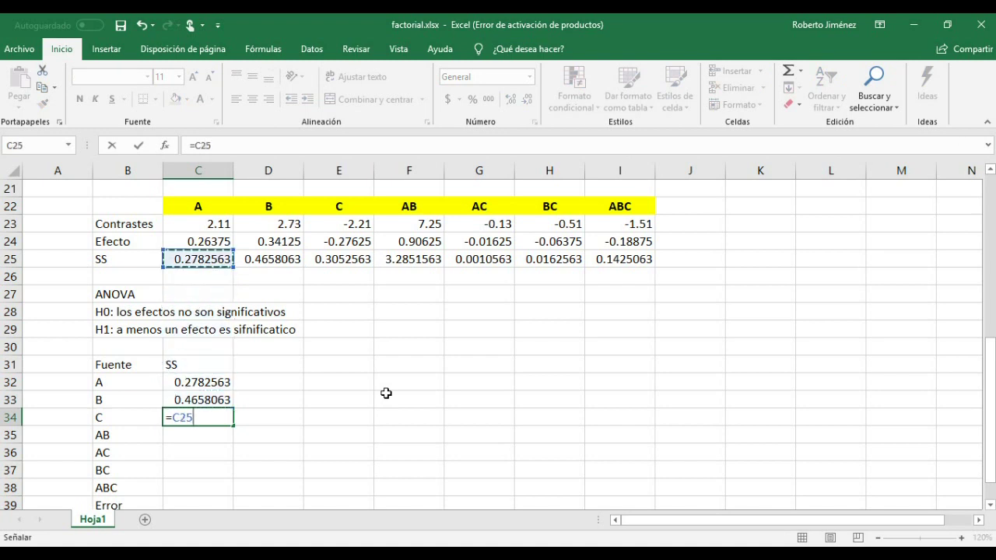
key(Right)
key(Right)
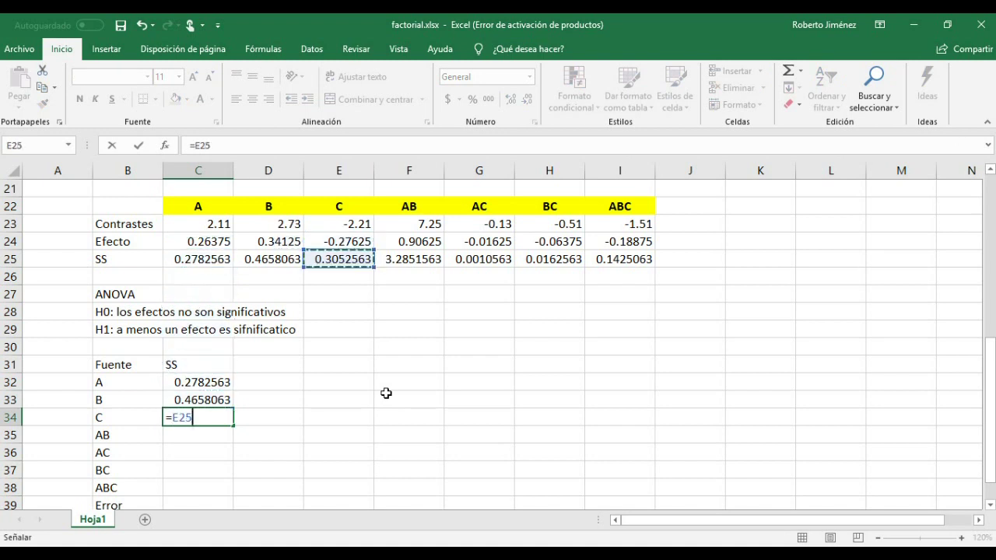
key(Return)
Link the sum of squares of interaction AB in cell C35 with the formula =F25
text(=)
key(Up)
key(Up)
key(Up)
key(Up)
key(Up)
key(Up)
key(Up)
key(Up)
key(Up)
key(Up)
key(Right)
key(Right)
key(Right)
key(Right)
key(Left)
key(Return)
key(Up)
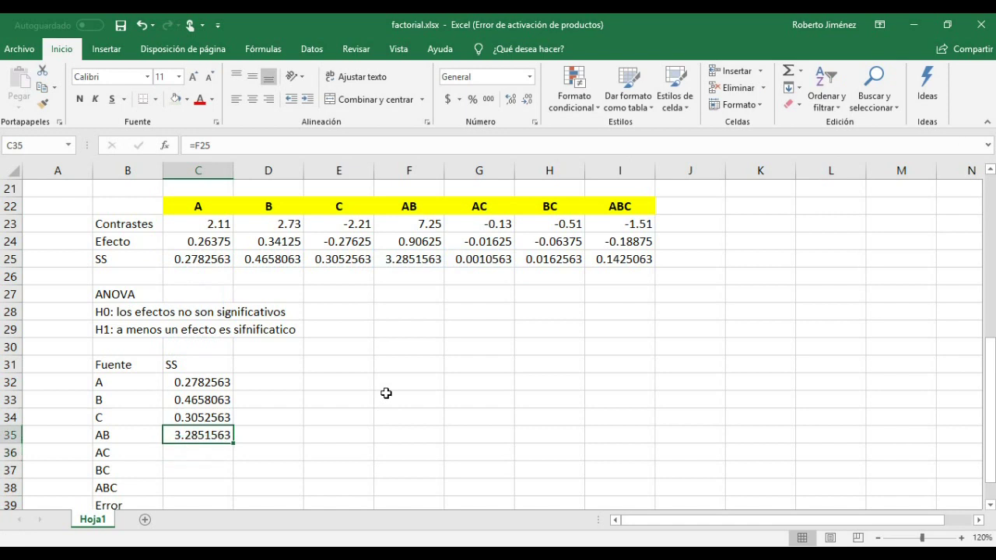
Link the sum of squares of interaction AC in cell C36 with the formula =G25
click(196, 449)
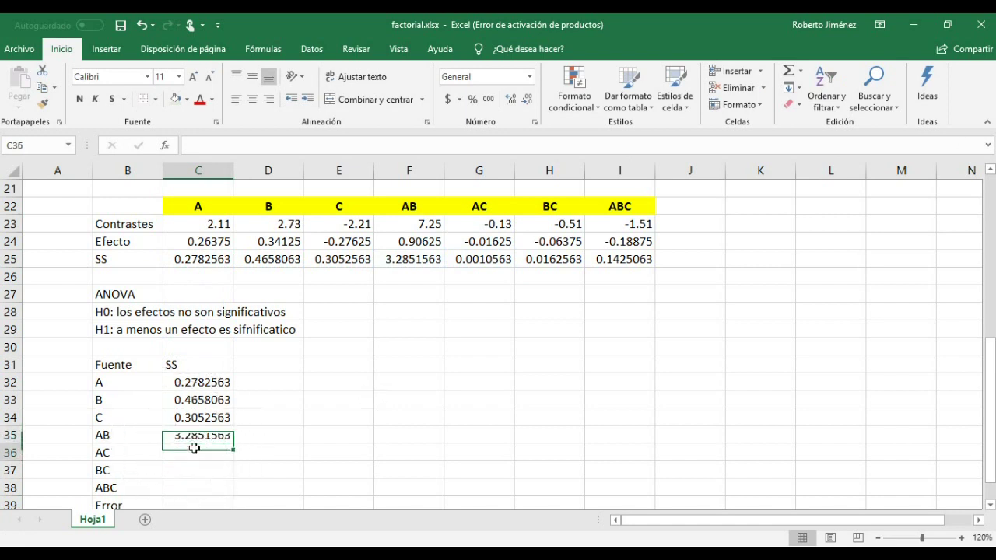
text(=)
key(Up)
key(Up)
key(Up)
key(Up)
key(Up)
key(Up)
key(Up)
key(Up)
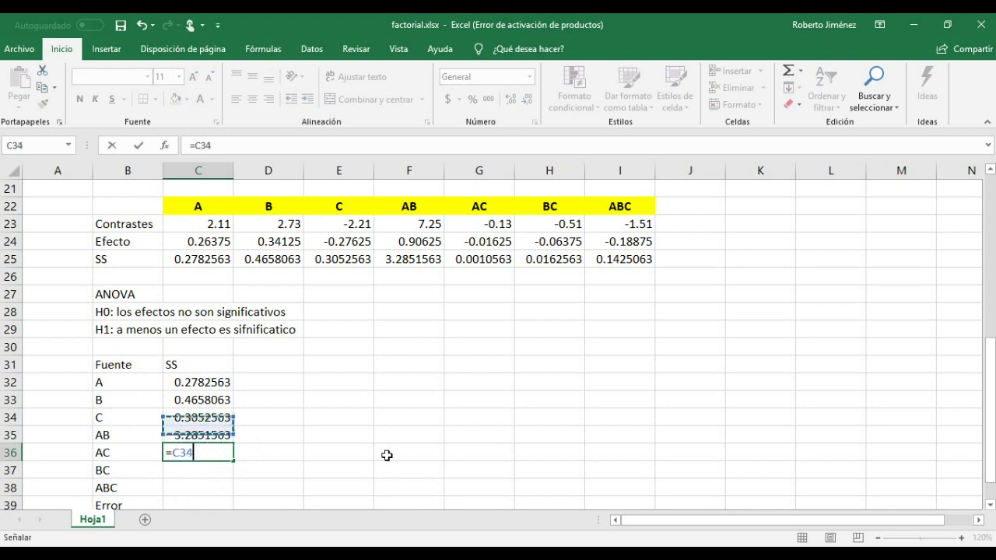
key(Down)
key(Down)
key(Down)
key(Right)
key(Right)
key(Right)
key(Right)
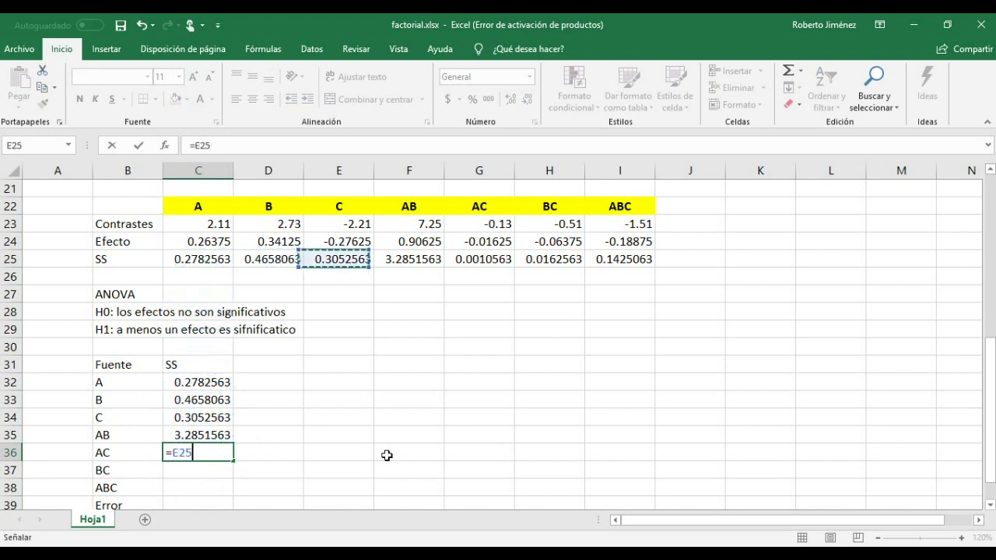
key(Return)
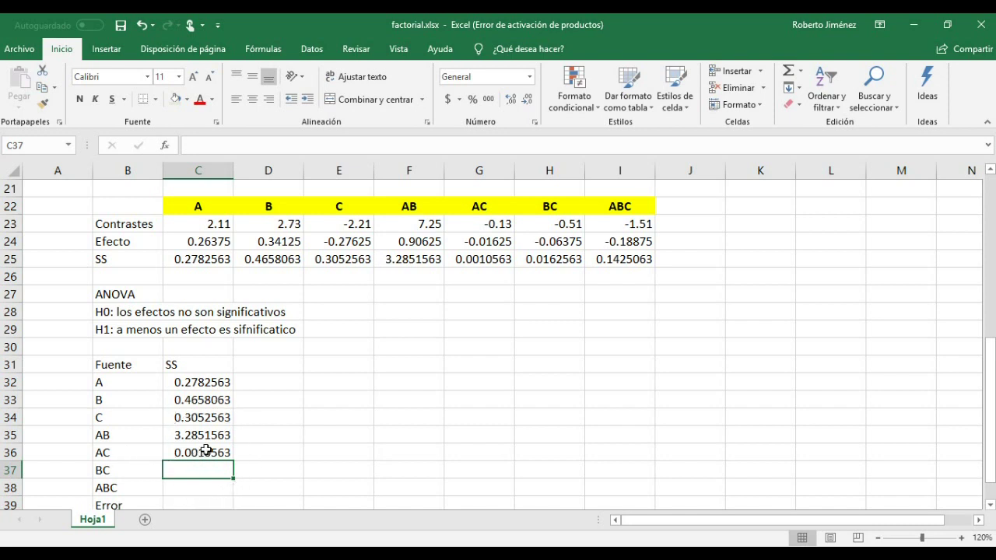
Link the sum of squares of interaction BC in cell C37 with the formula =H25
text(=)
key(Up)
key(Up)
key(Up)
key(Up)
key(Up)
key(Up)
key(Up)
key(Up)
key(Up)
key(Up)
key(Up)
key(Up)
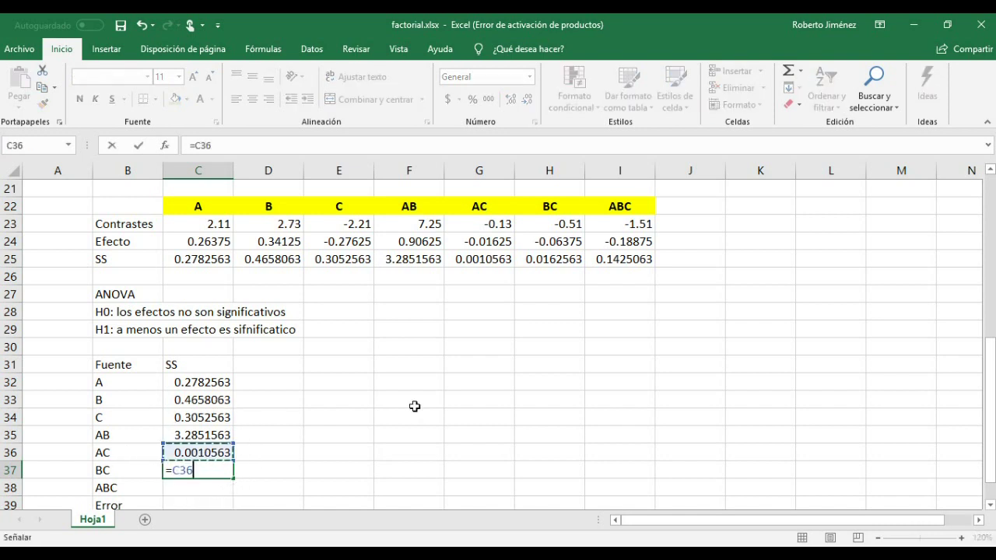
key(Right)
key(Right)
key(Right)
key(Right)
key(Right)
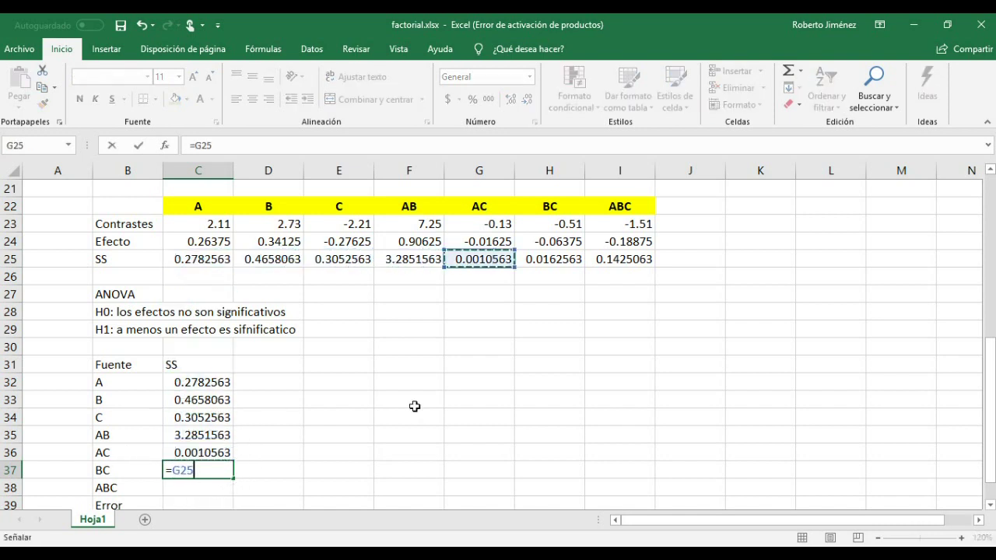
key(Return)
Link the sum of squares of interaction ABC in cell C38 with the formula =I25
text(=)
key(Up)
key(Up)
key(Up)
key(Up)
key(Up)
key(Up)
key(Up)
key(Up)
key(Up)
key(Up)
key(Up)
key(Up)
key(Up)
key(Right)
key(Right)
key(Right)
key(Right)
key(Right)
key(Right)
key(Return)
key(Down)
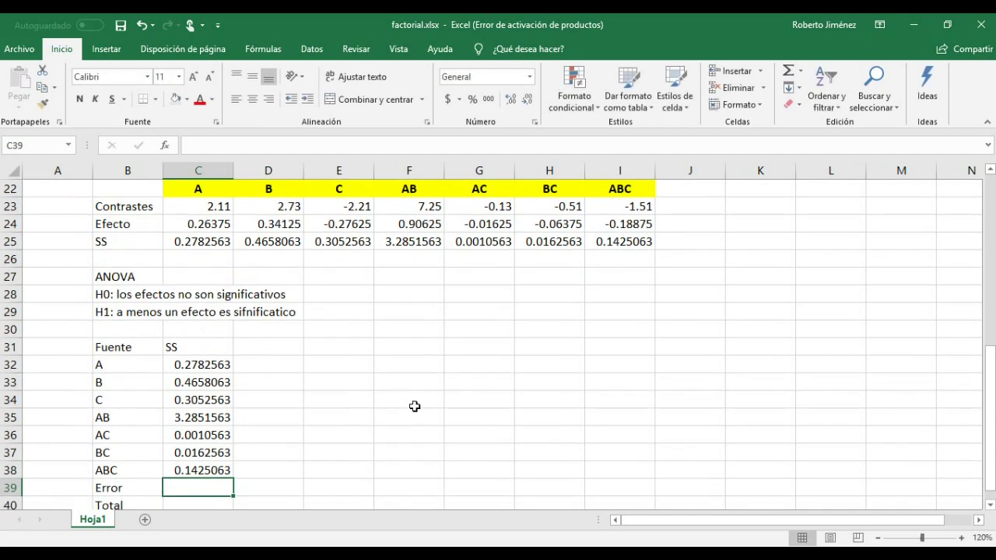
Compute the total sum of squares in cell C40 with the formula =15*VAR.S(E2:F9), using both replicate columns
key(Down)
key(Up)
text(=)
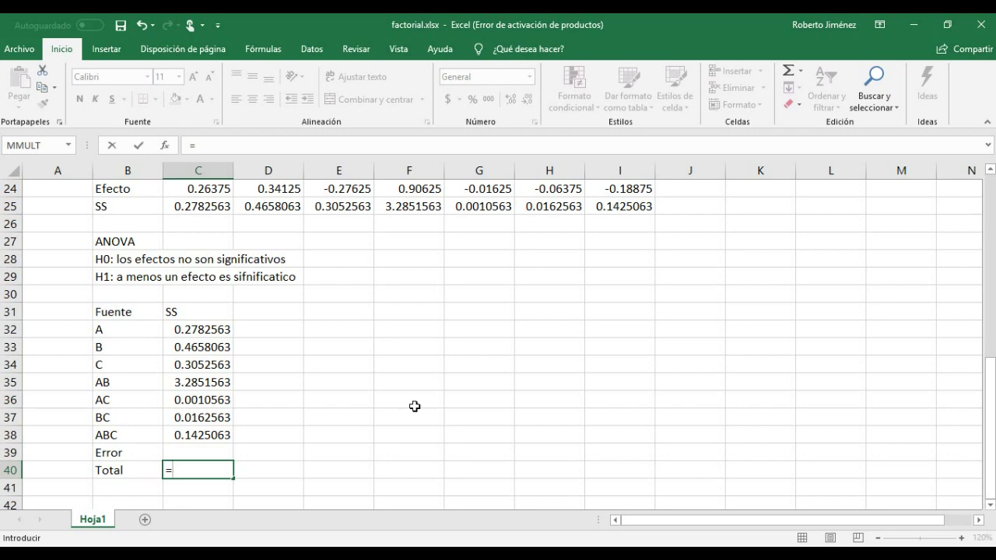
scroll(415, 406, up, 8)
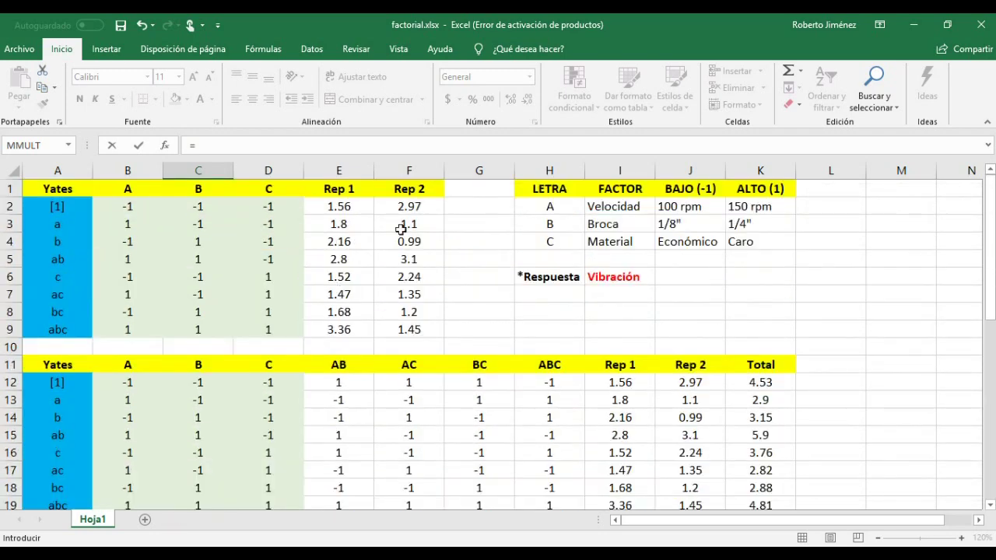
scroll(307, 388, down, 9)
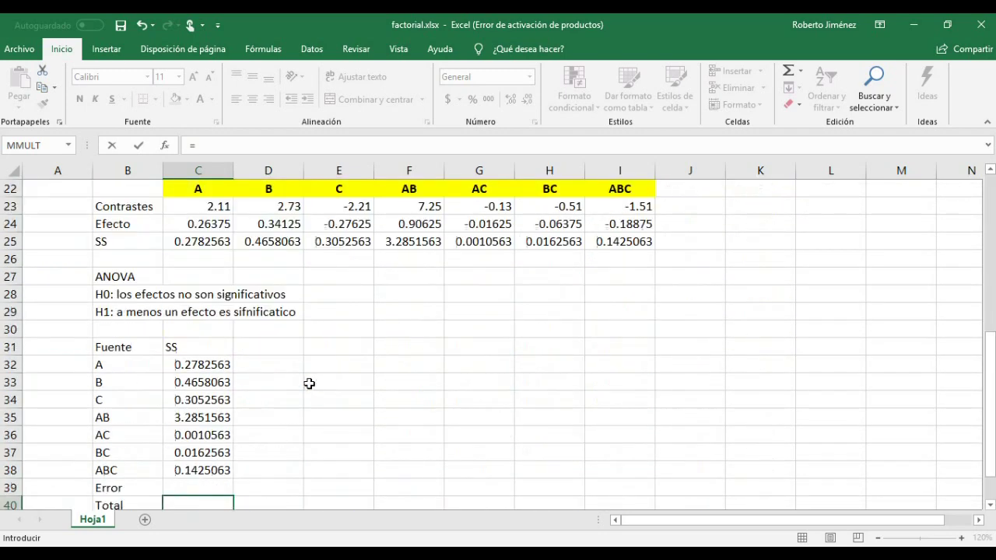
text(1)
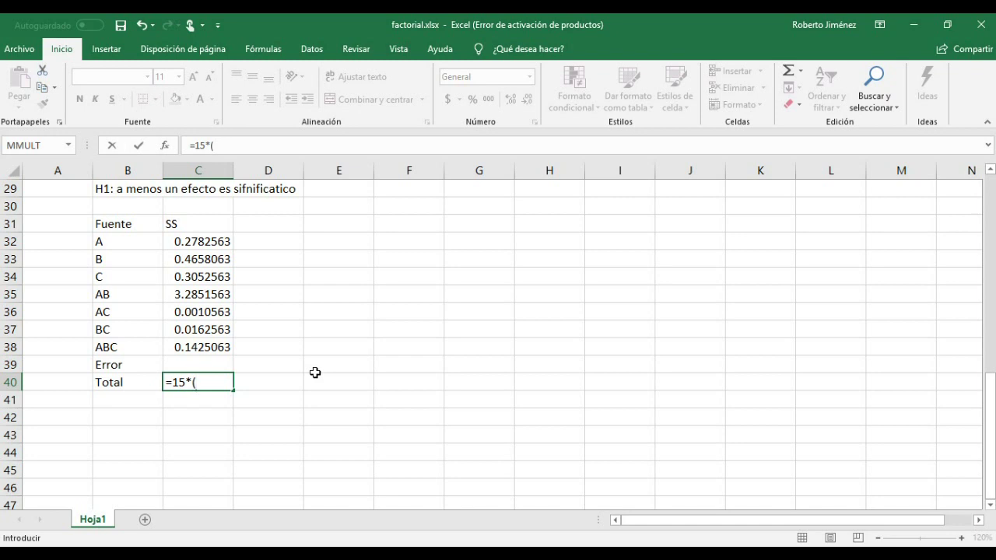
text(5*var)
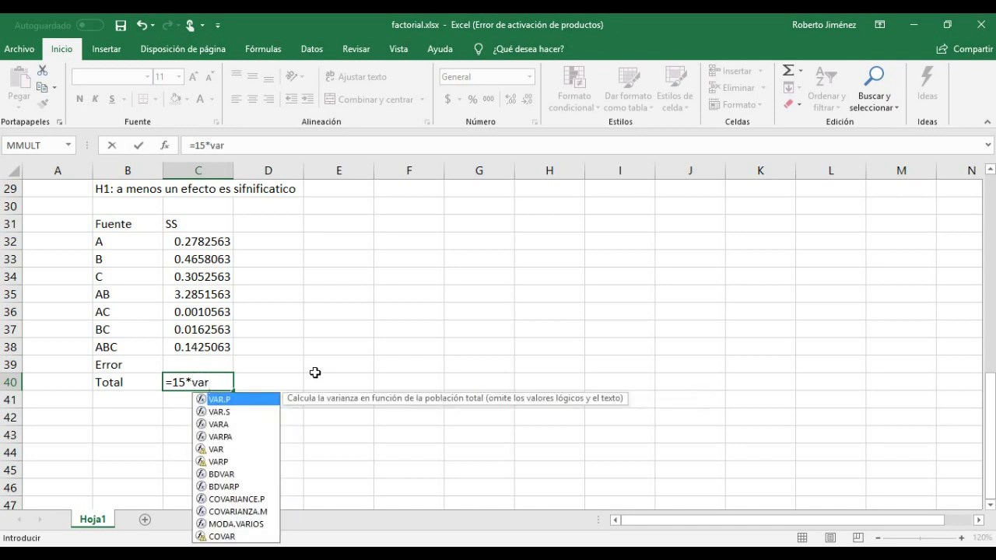
text(.s)
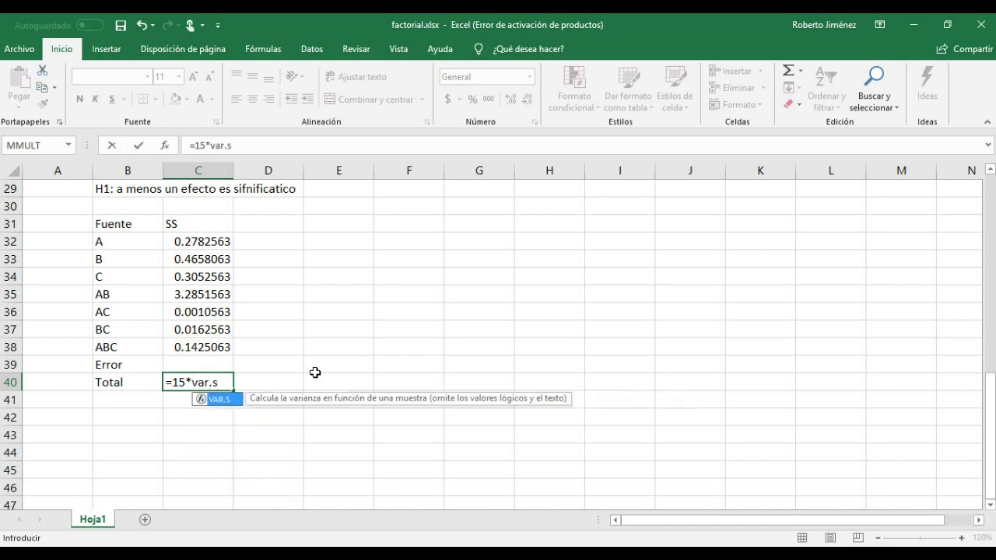
text(()
scroll(315, 373, up, 10)
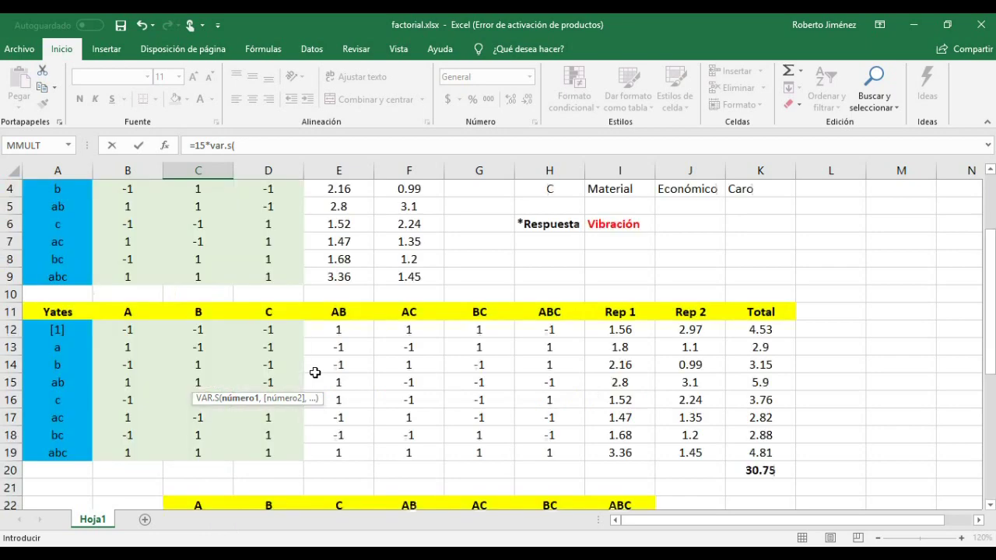
mouse_move(339, 213)
mouse_down()
mouse_move(360, 280)
mouse_move(391, 327)
mouse_up()
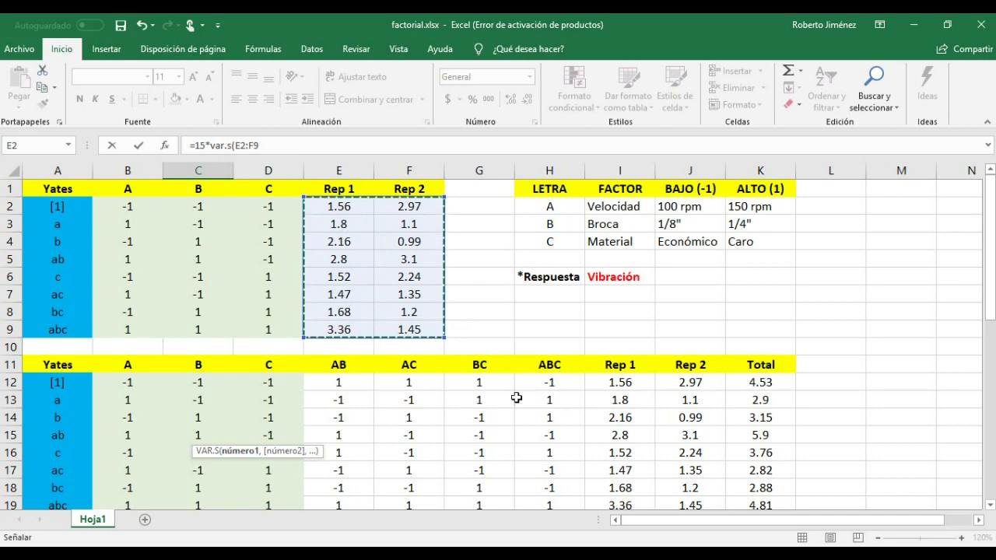
key(Return)
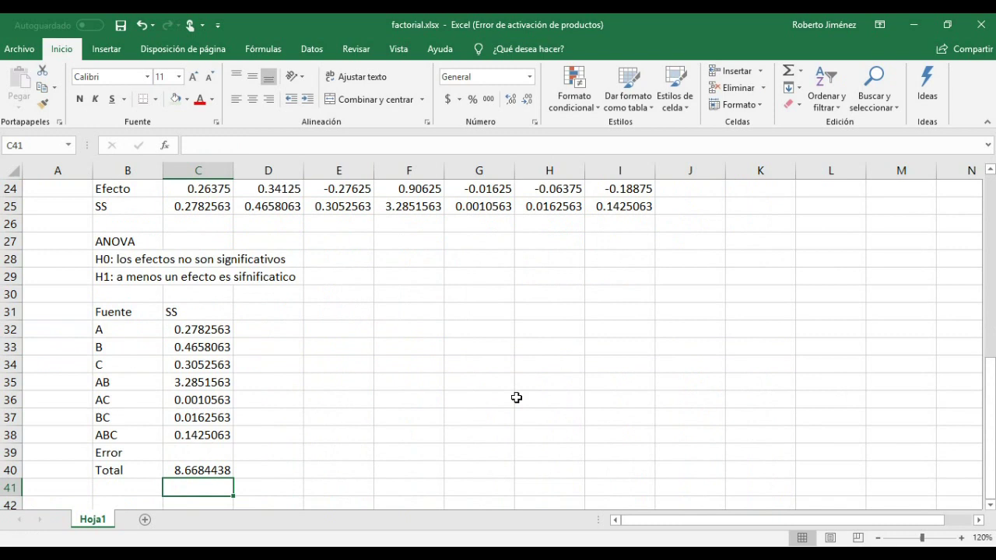
key(Up)
click(196, 470)
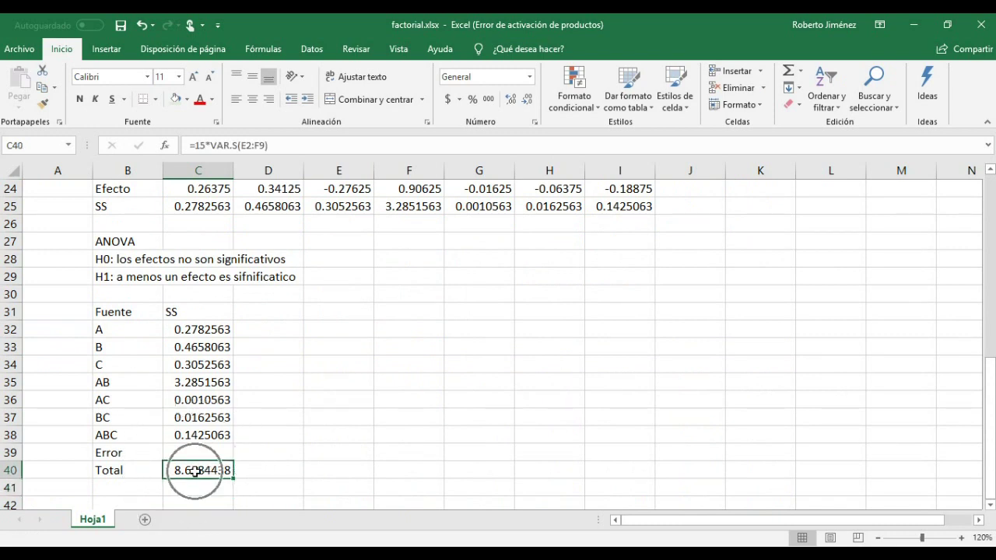
Compute the error sum of squares in cell C39 with the formula =C40-SUMA(C32:C38)
click(201, 452)
text(=)
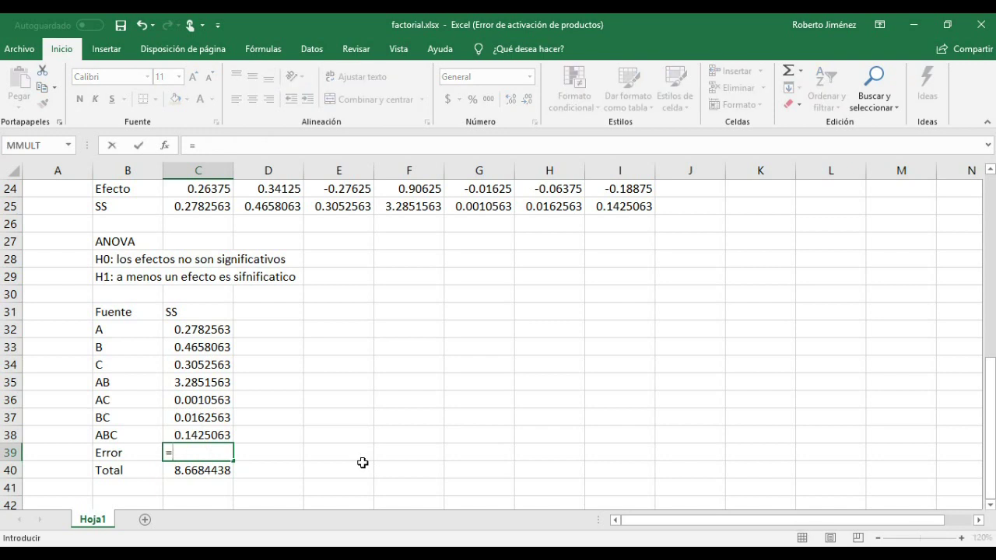
key(Down)
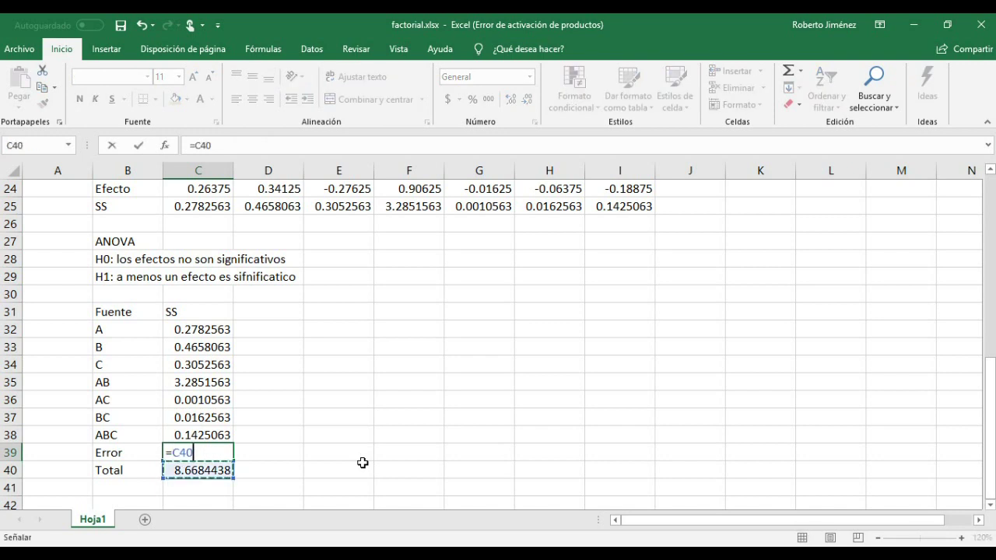
text(-suma()
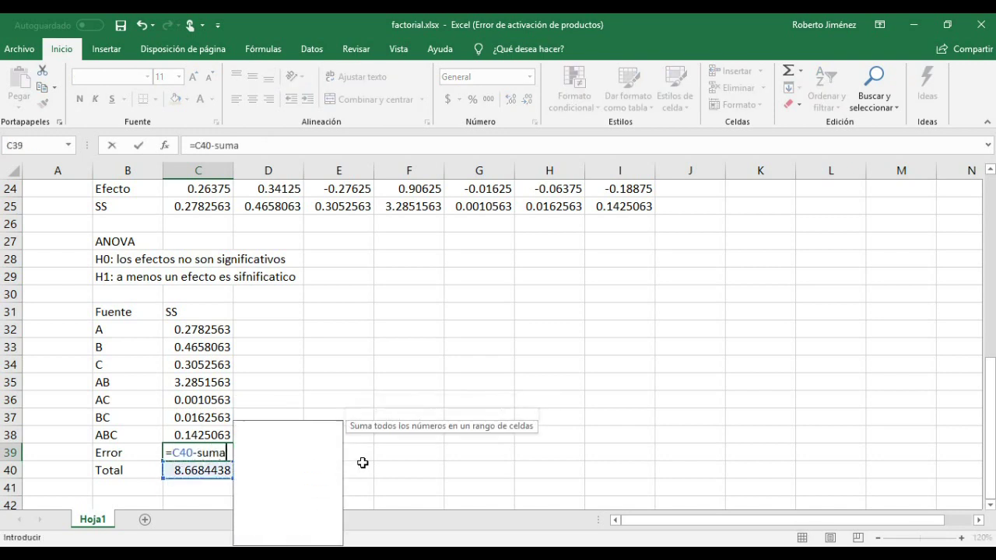
key(Up)
key(Up)
key(Down)
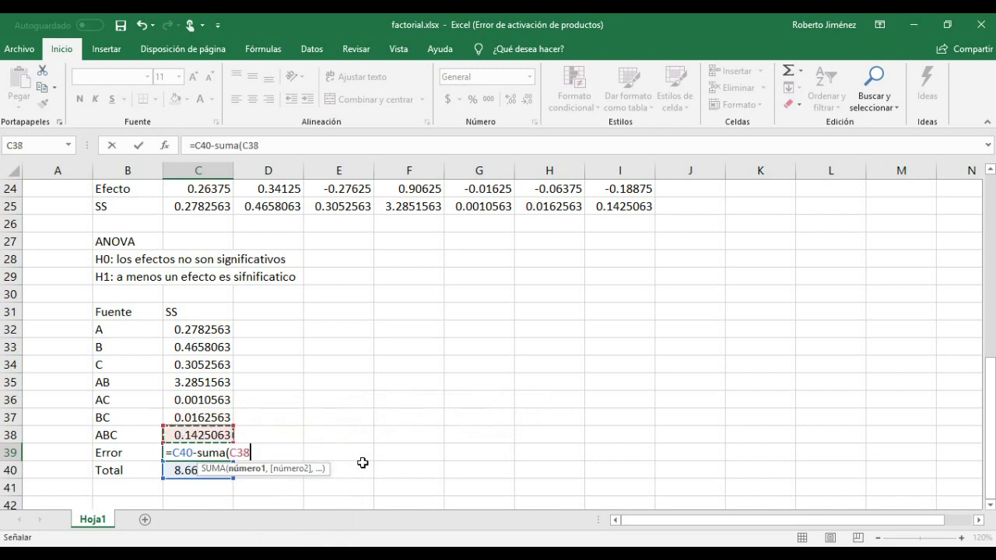
key(shift+Up)
key(shift+Up)
key(shift+Up)
key(shift+Up)
key(shift+Up)
key(shift+Up)
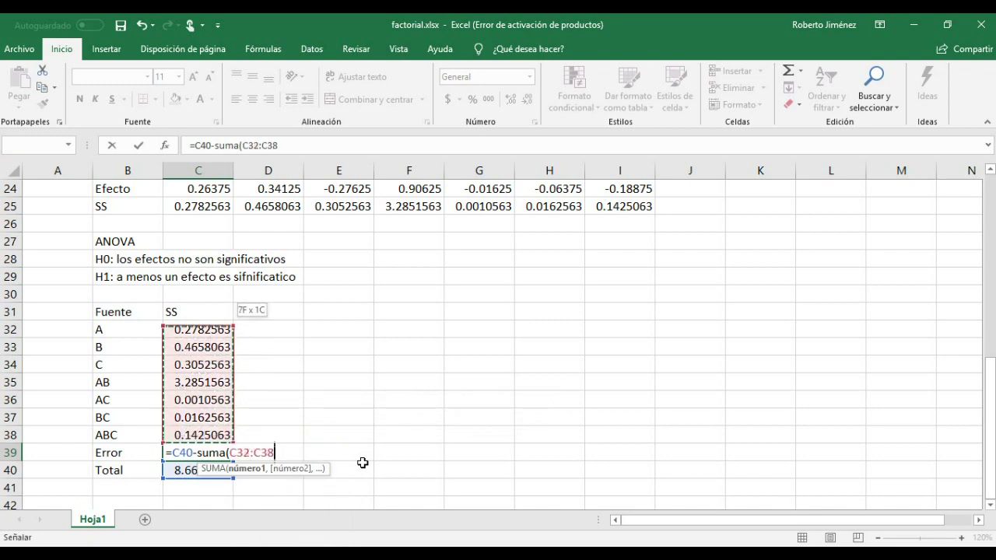
text())
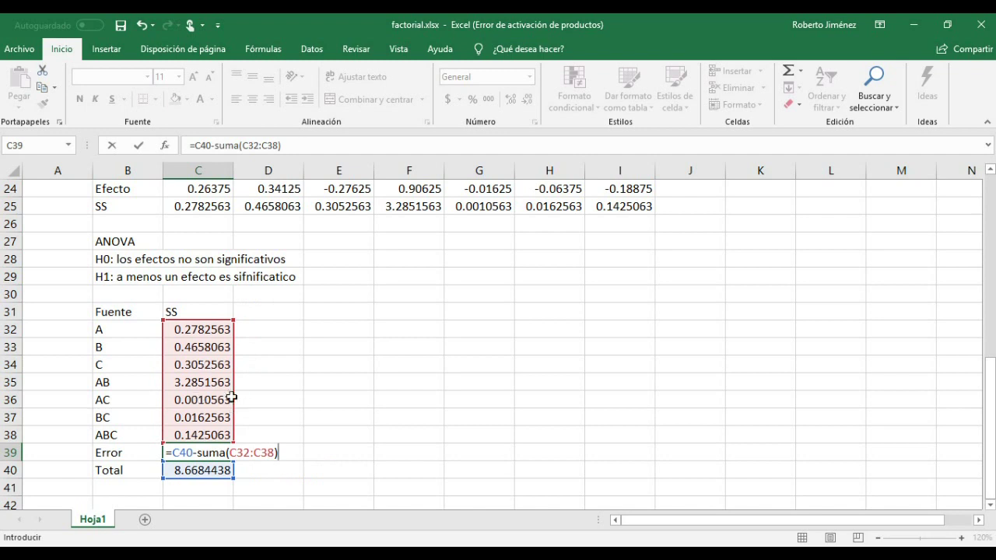
key(Return)
key(Up)
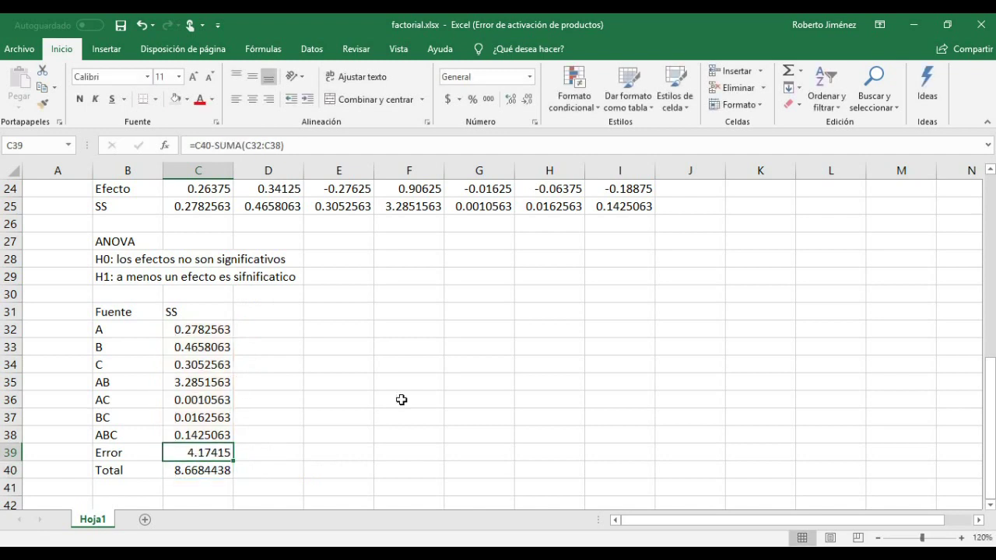
Enter the degrees-of-freedom column header Gl in cell D31, beside SS
key(Right)
key(Up)
key(Up)
key(Up)
key(Up)
key(Up)
key(Up)
key(Up)
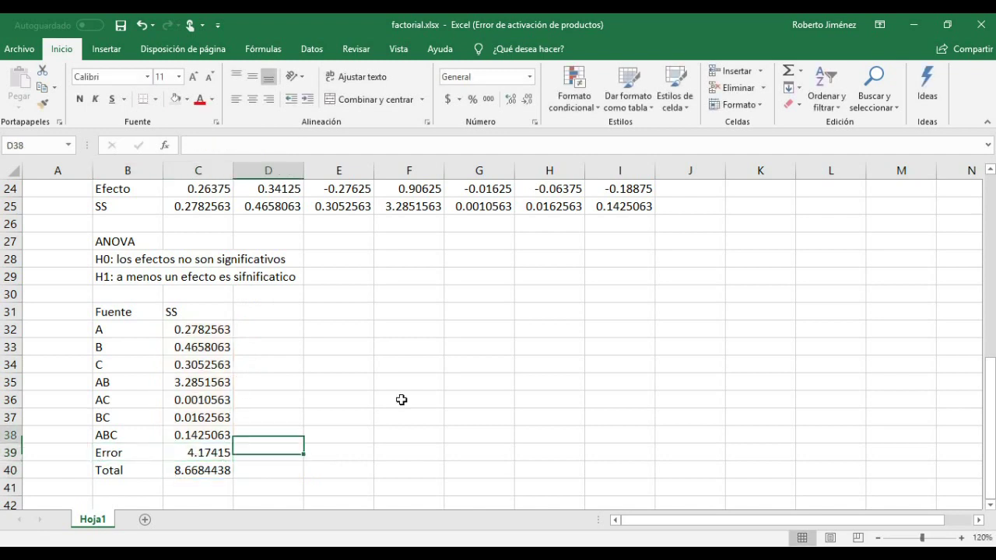
key(Up)
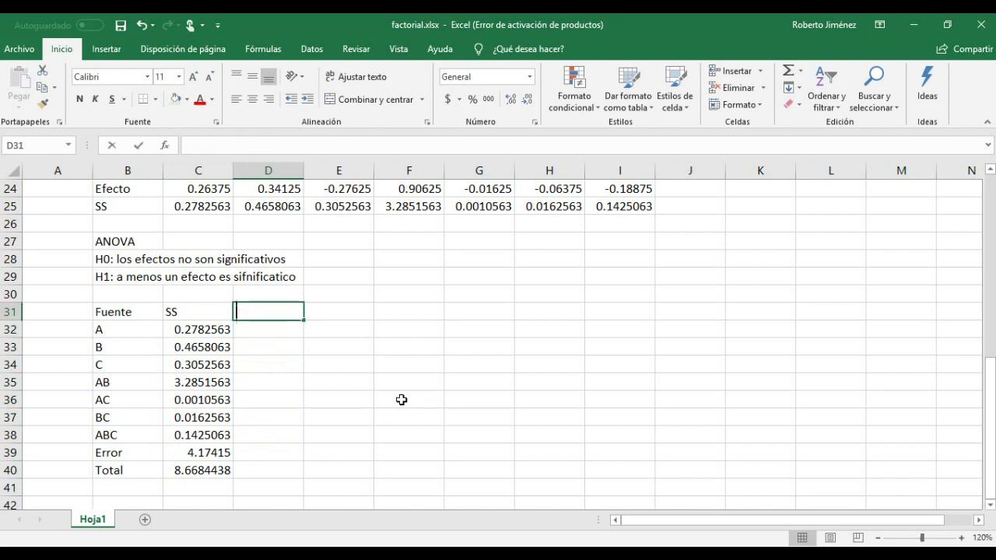
text(Gl)
key(Return)
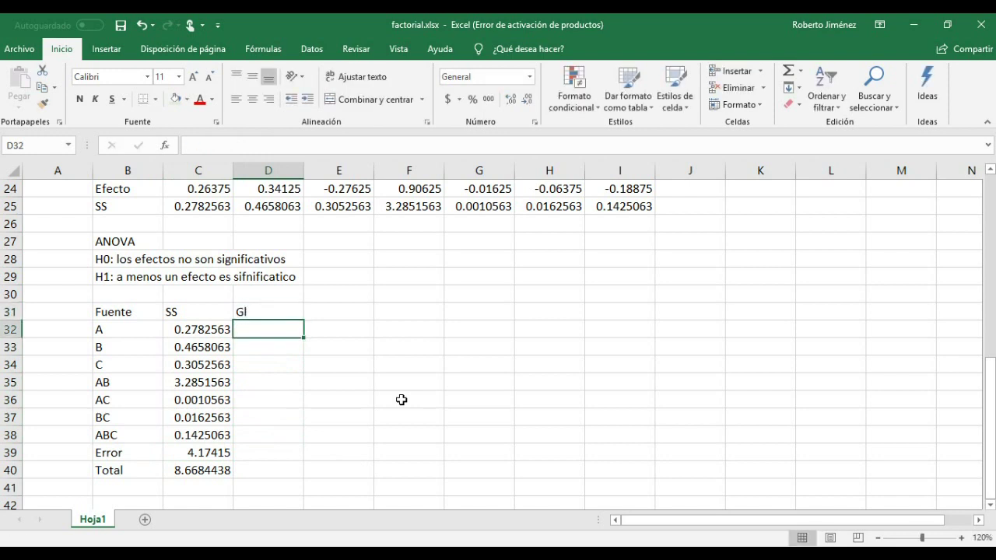
Enter 1 degree of freedom for effect A in cell D32
key(Left)
key(Left)
key(Right)
key(Right)
key(Left)
key(Left)
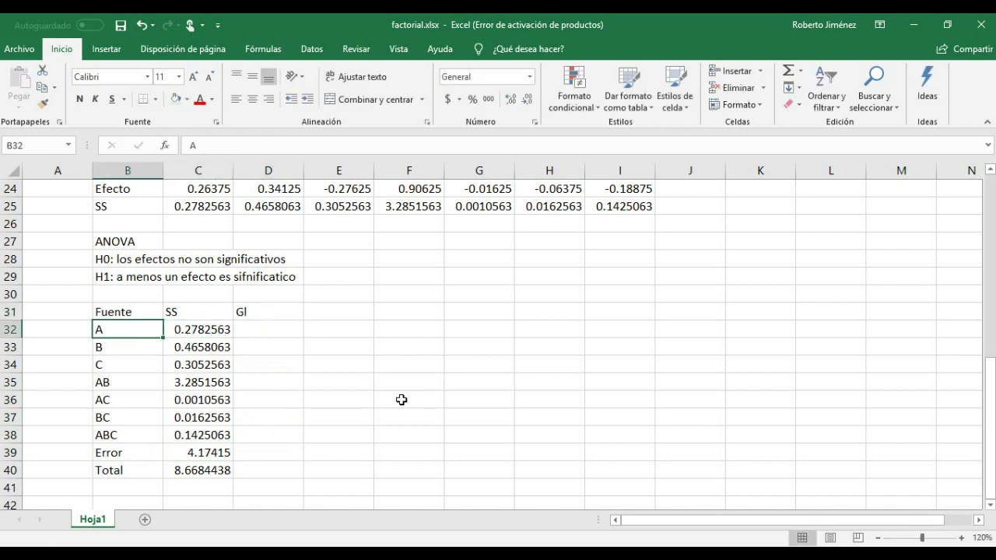
key(Right)
key(Right)
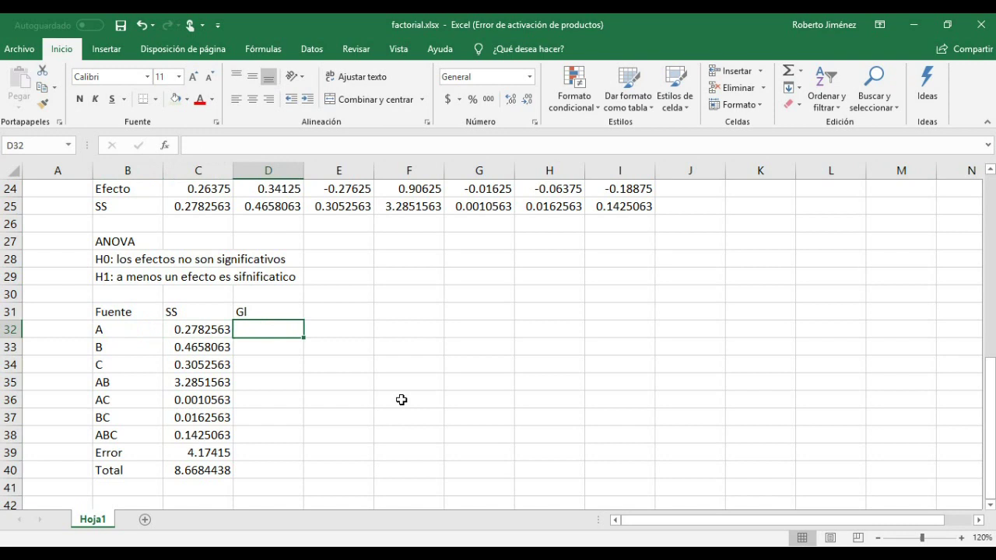
text(1)
key(Return)
Enter 1 degree of freedom for effect B in cell D33
key(Left)
key(Left)
key(Right)
key(Right)
key(Left)
key(Left)
key(Right)
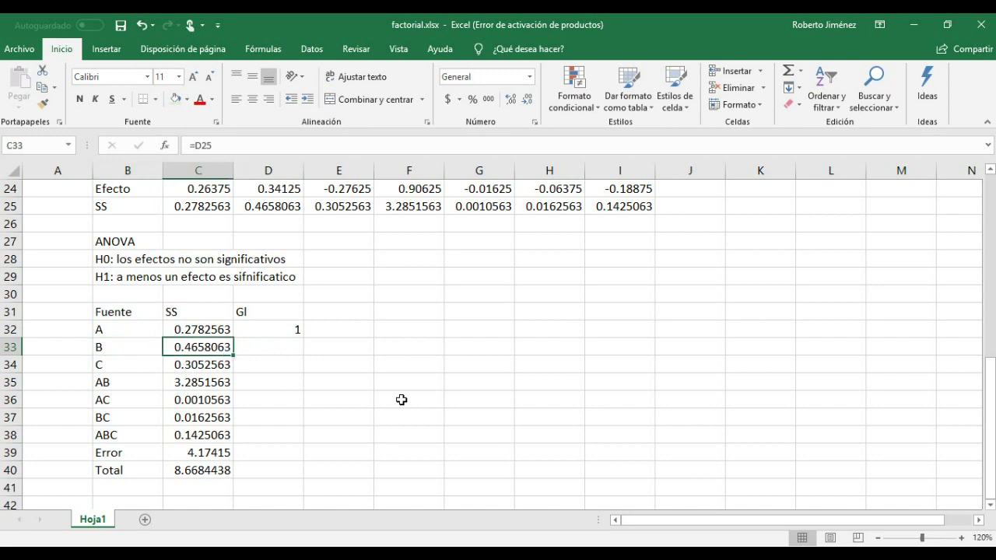
key(Right)
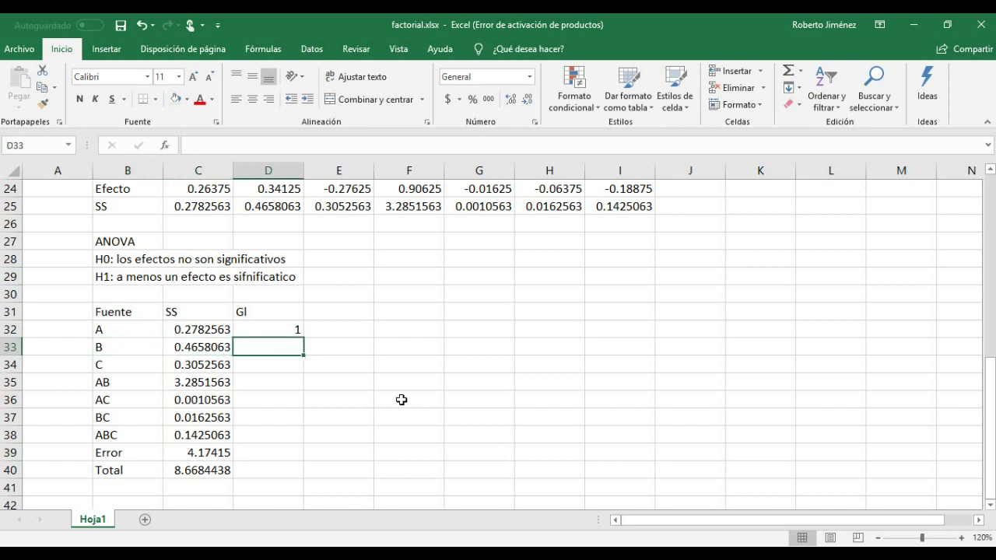
text(1)
key(Return)
Enter 1 degree of freedom for effect C in cell D34
key(Left)
key(Left)
key(Right)
key(Right)
key(Left)
key(Left)
key(Left)
key(Right)
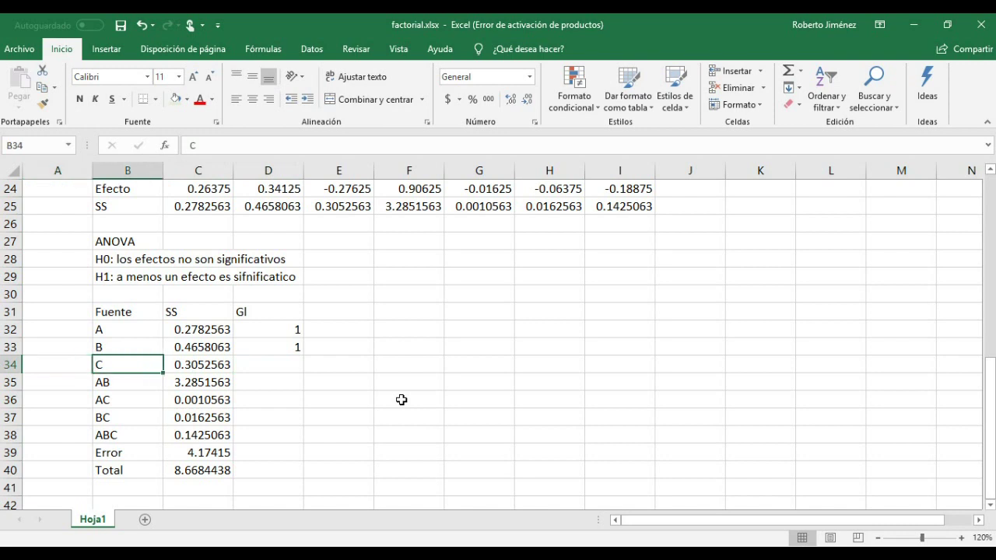
key(Right)
key(Right)
text(1)
key(Return)
Examine the interaction rows AB to ABC and the degrees of freedom of the main effects A, B and C
key(Up)
key(Left)
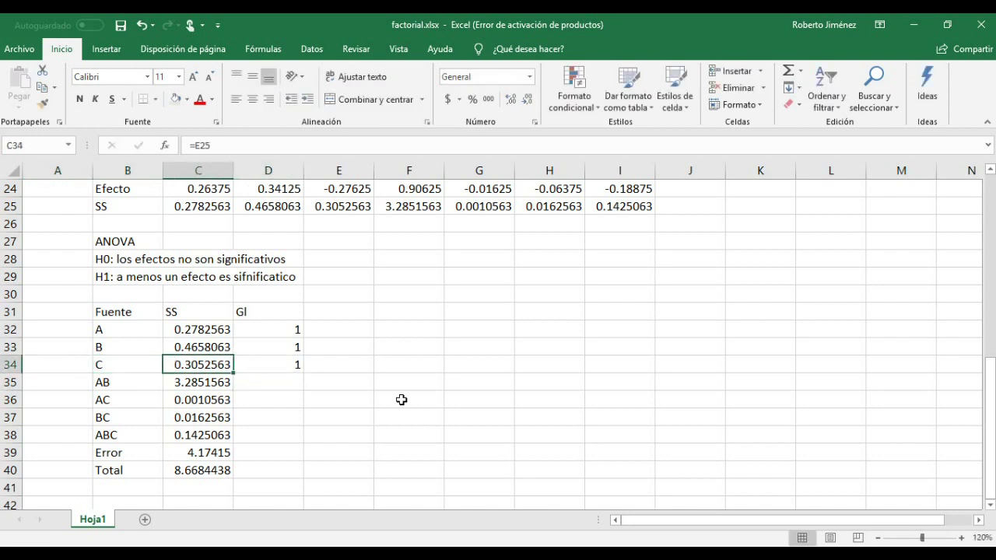
key(Left)
key(Down)
key(Down)
key(Down)
key(Down)
key(Up)
key(Up)
key(Up)
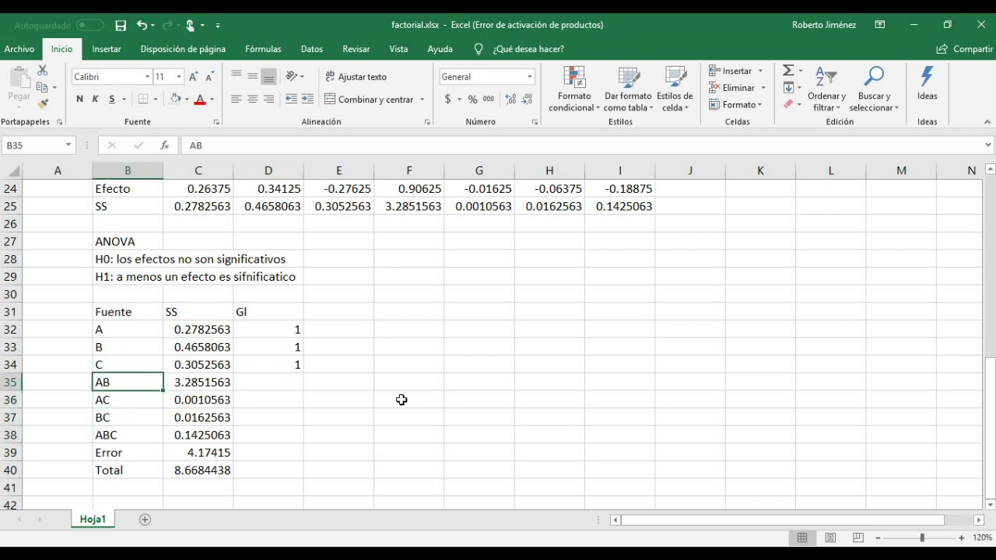
key(Right)
key(Right)
key(Right)
key(Left)
key(Up)
key(shift+Up)
key(shift+Up)
key(Down)
key(Left)
key(Left)
key(Up)
key(Up)
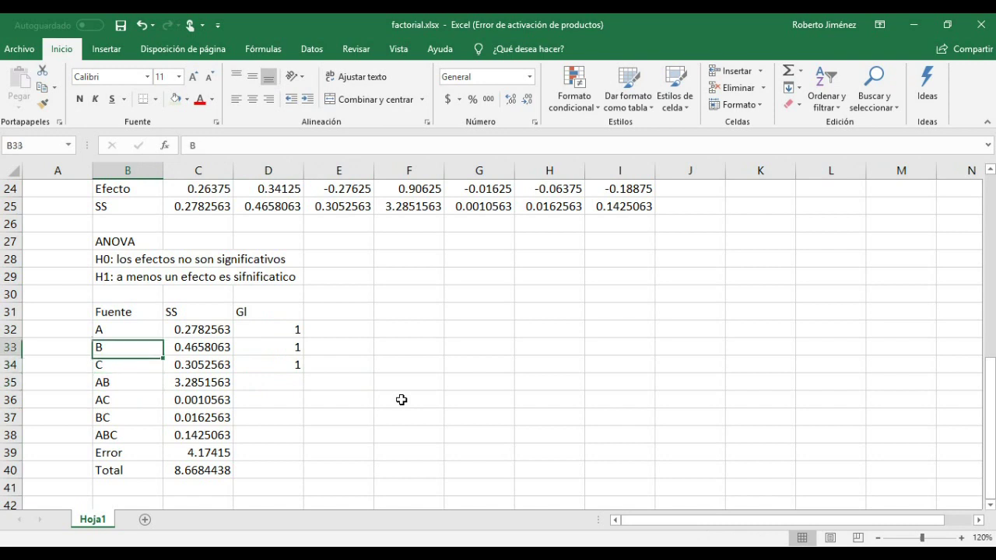
key(Up)
key(Right)
key(Right)
key(Down)
key(Up)
Enter 1 degree of freedom for each of the interactions AB, AC, BC and ABC in cells D35 to D38
key(Down)
key(Down)
key(Down)
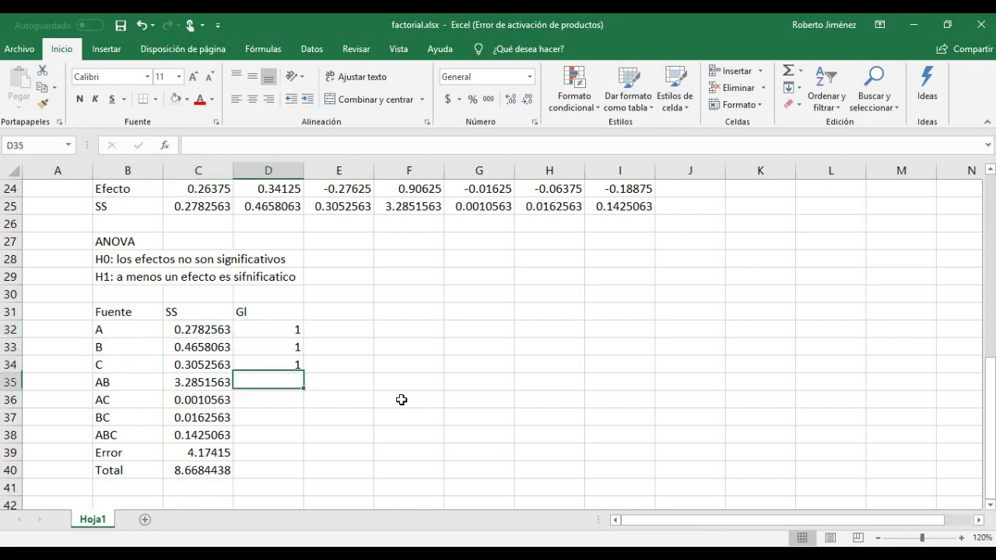
text(1)
key(Return)
text(1)
key(Return)
text(1)
key(Return)
text(1)
key(Return)
Enter 15 as the total degrees of freedom in cell D40
key(Return)
key(Left)
key(Left)
key(Right)
key(Right)
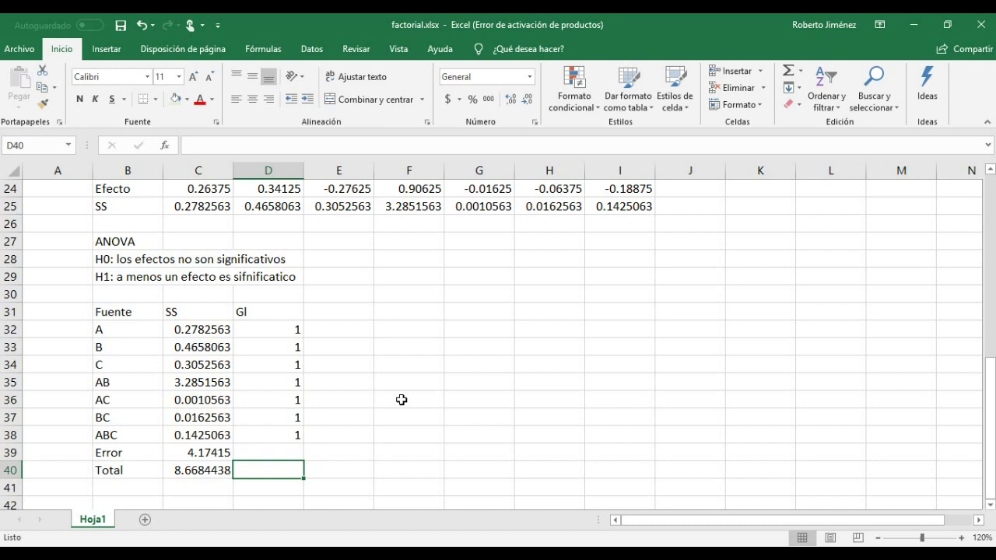
text(15)
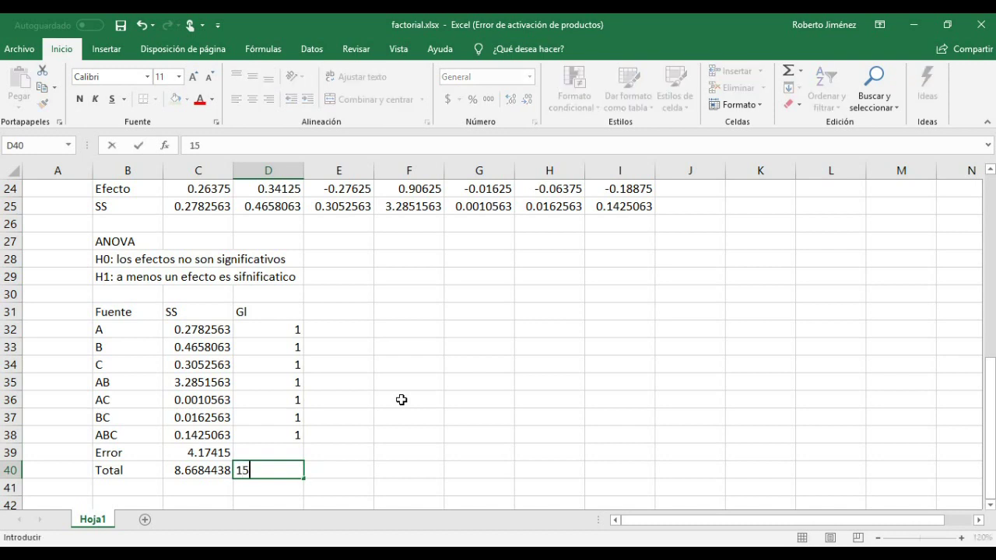
key(Up)
key(Down)
key(Up)
key(Down)
Copy the error formula from C39 into D39 to compute the error degrees of freedom as =D40-SUMA(D32:D38)
key(Up)
key(Left)
key(ctrl+c)
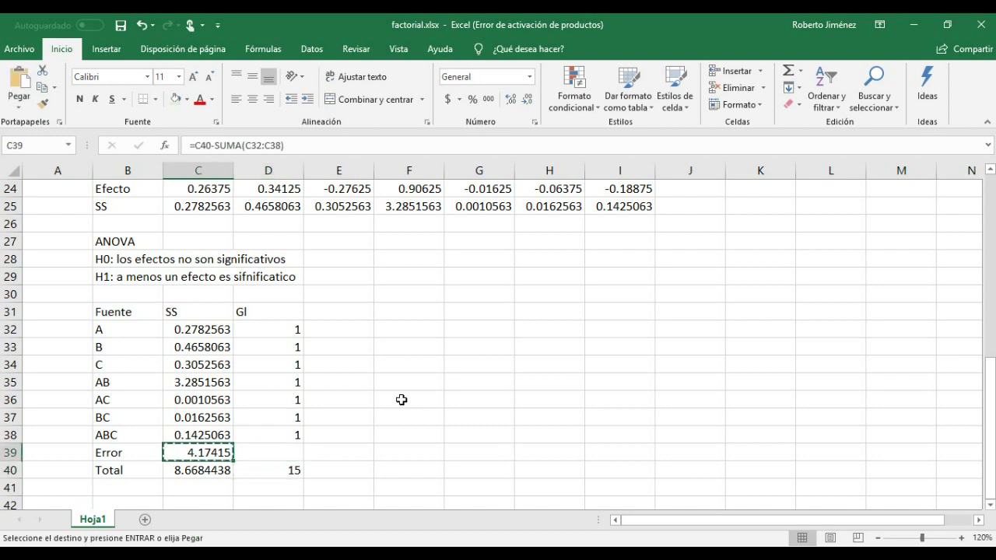
key(Right)
key(ctrl+v)
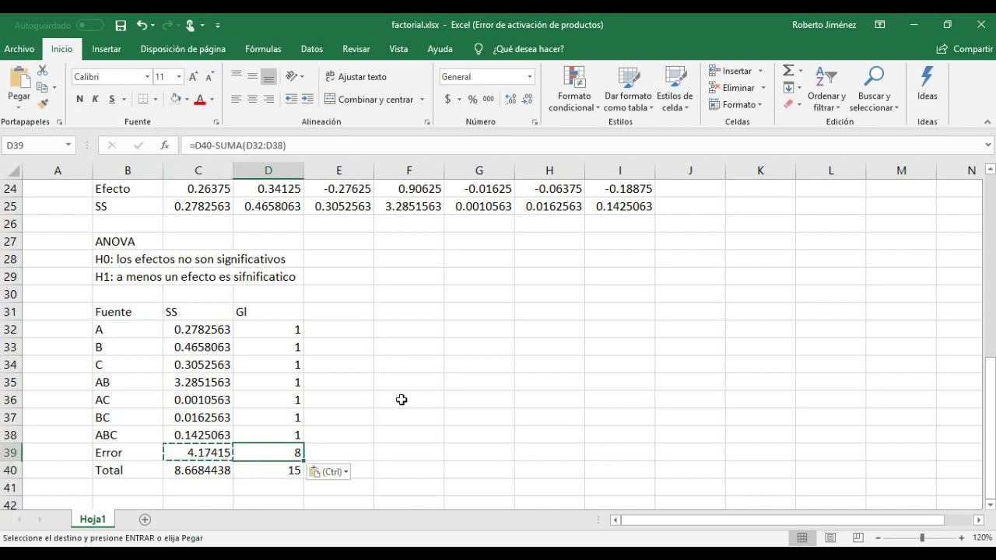
key(Escape)
Examine the degrees of freedom of the error, the total and the individual effects in column D
key(Right)
key(Left)
key(Left)
key(Left)
key(Right)
key(Right)
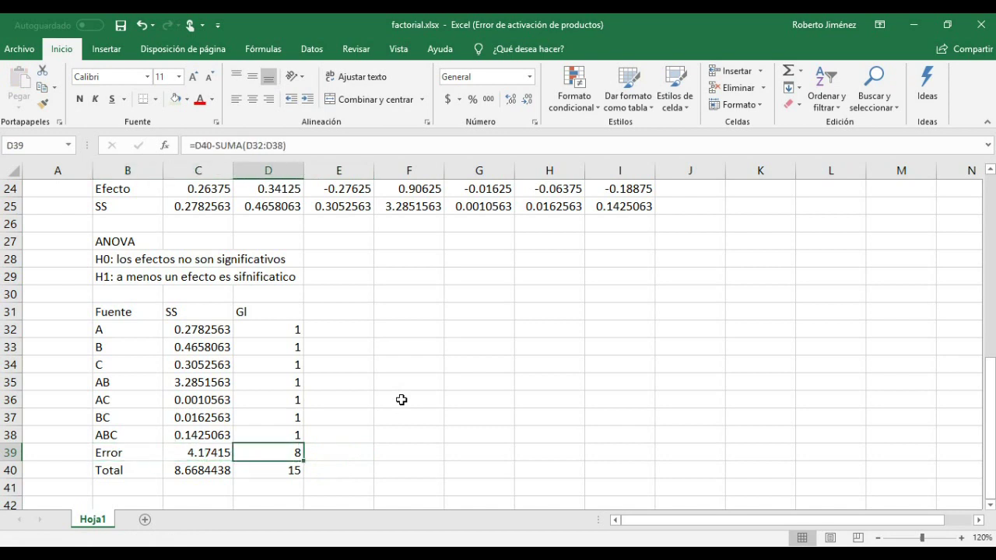
key(Down)
key(Up)
key(Down)
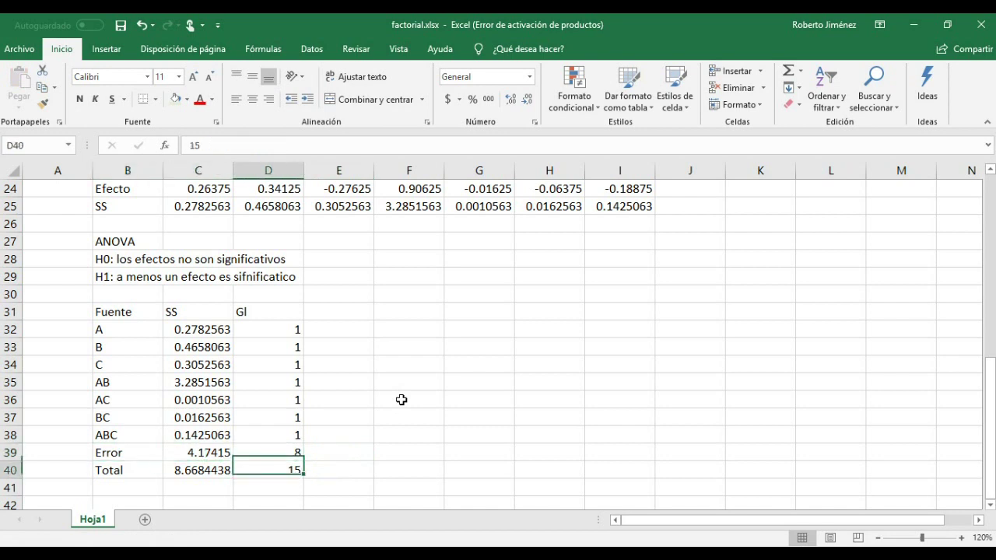
key(Up)
key(Up)
key(shift+Up)
key(shift+Up)
key(shift+Up)
key(shift+Up)
key(shift+Up)
key(shift+Up)
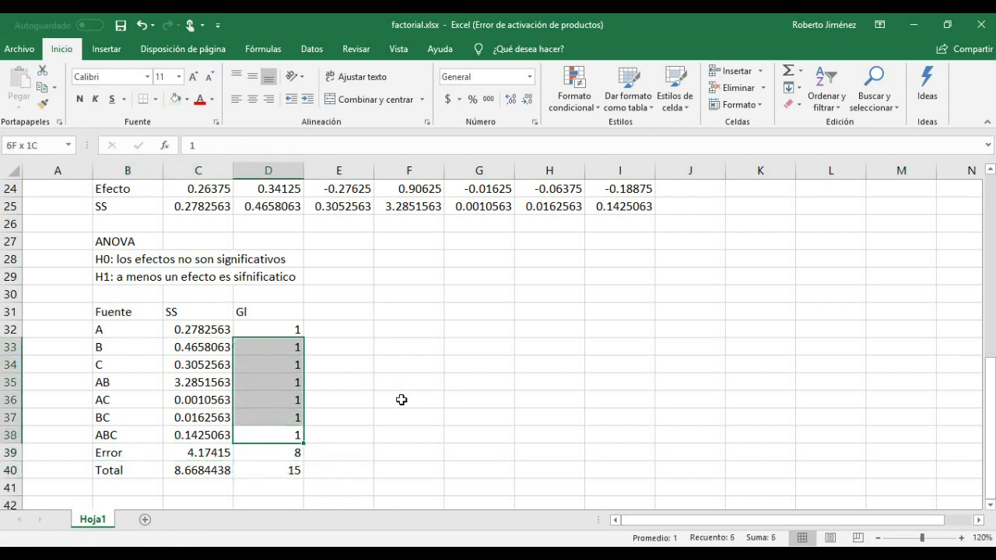
key(Up)
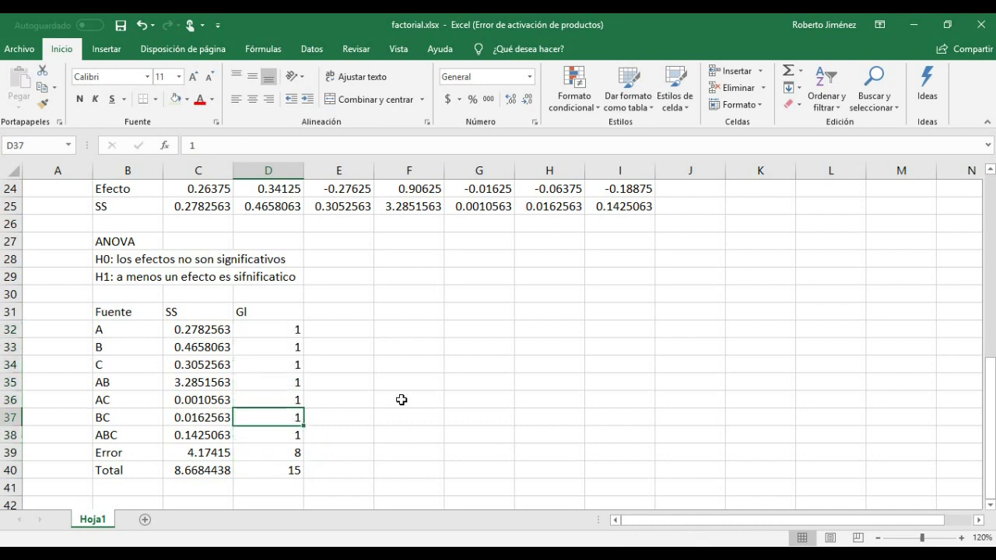
Enter the mean-square column header MS in cell E31, beside Gl
key(Right)
key(Up)
key(Up)
key(Up)
key(Up)
key(Up)
key(Up)
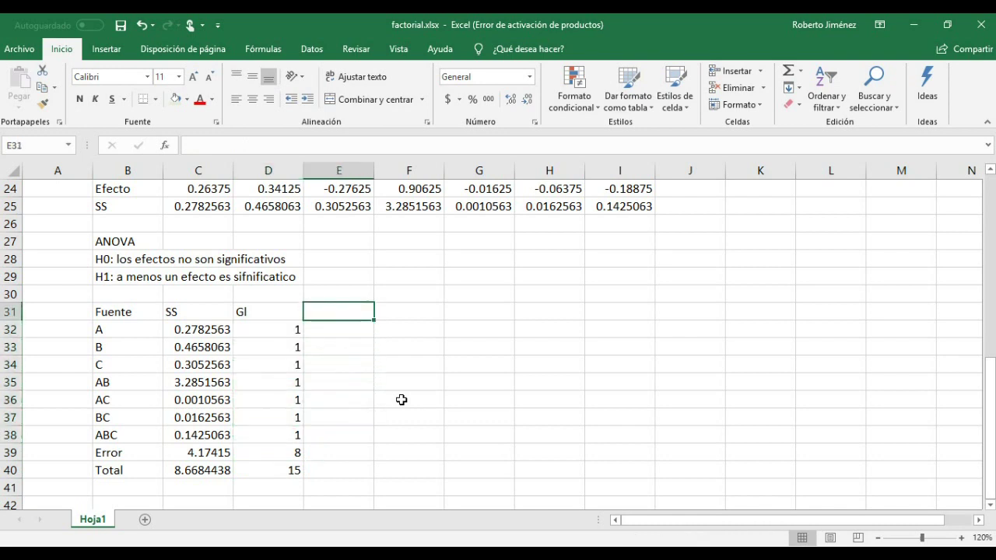
text(MS)
key(Return)
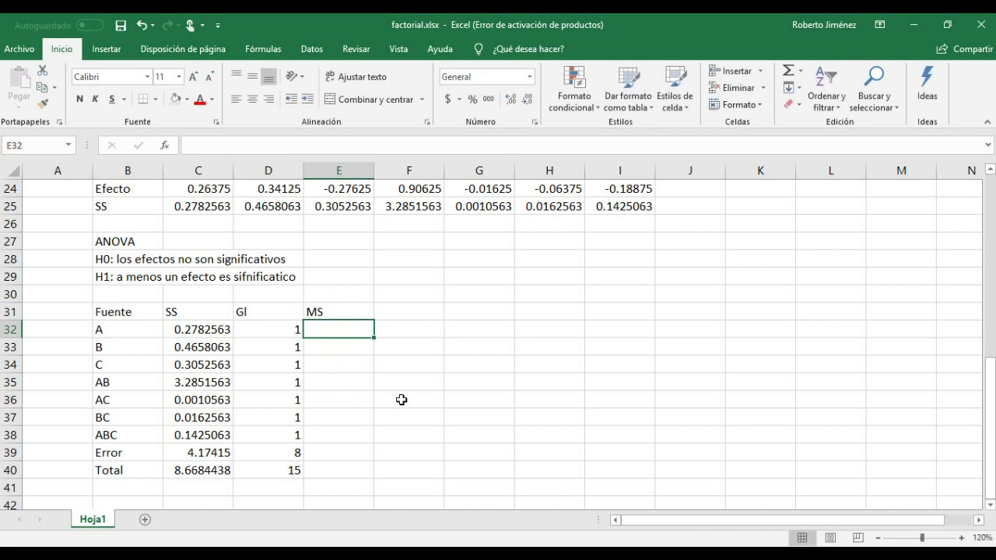
Compute the mean square of effect A in E32 with =C32/D32 and fill the formula down to E40
text(=)
key(Left)
key(Left)
text(/)
key(Left)
key(Return)
key(Up)
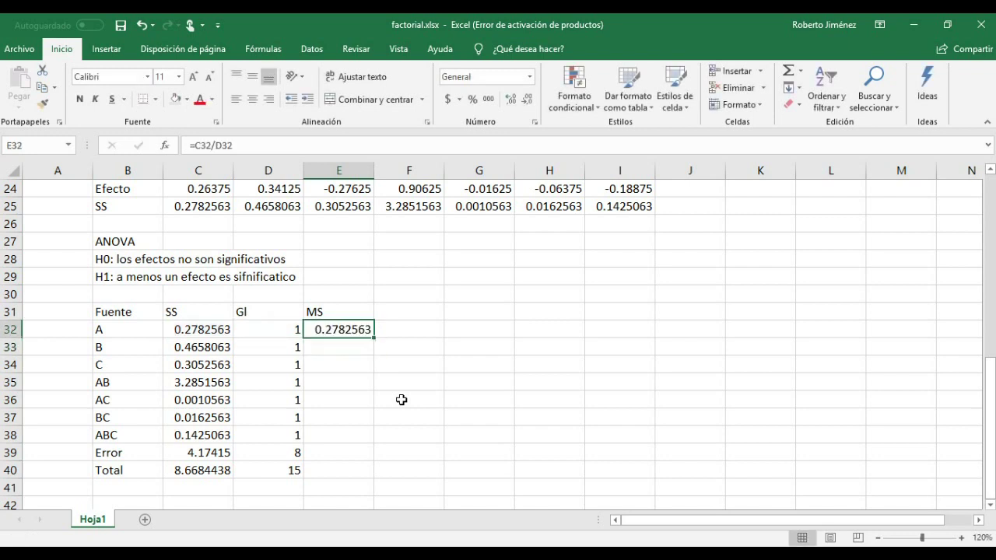
double_click(374, 339)
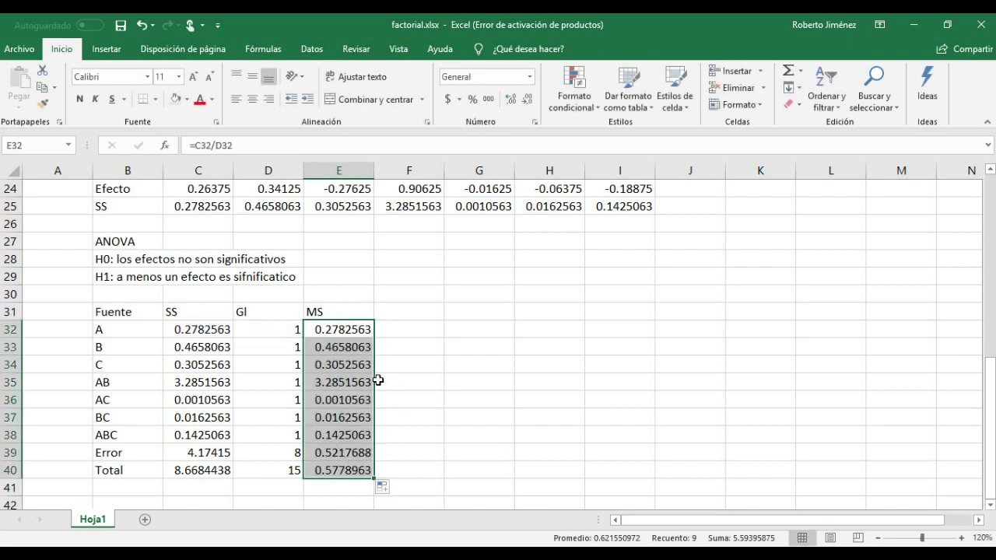
Enter the calculated-F column header Fc in cell F31, beside MS
click(400, 315)
text(Fc)
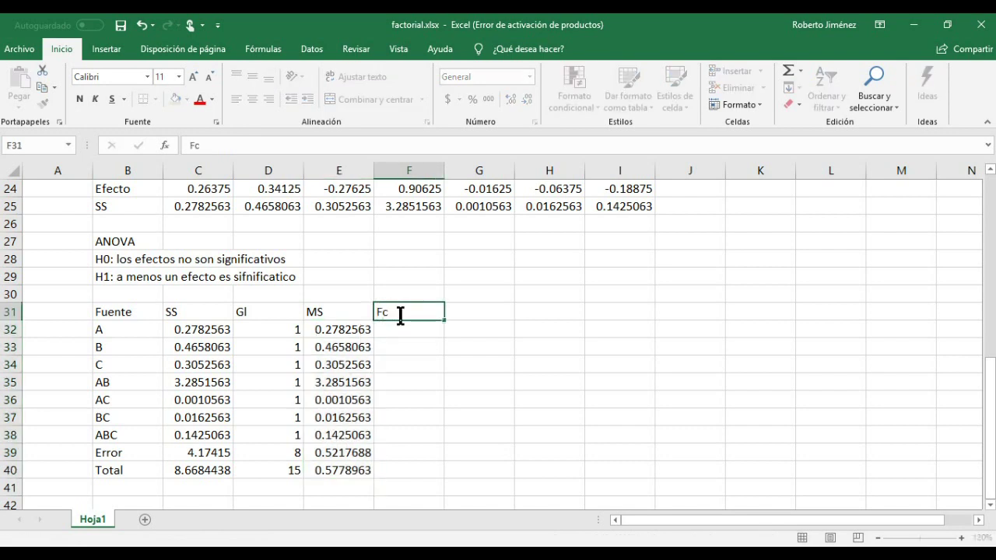
key(Return)
click(400, 316)
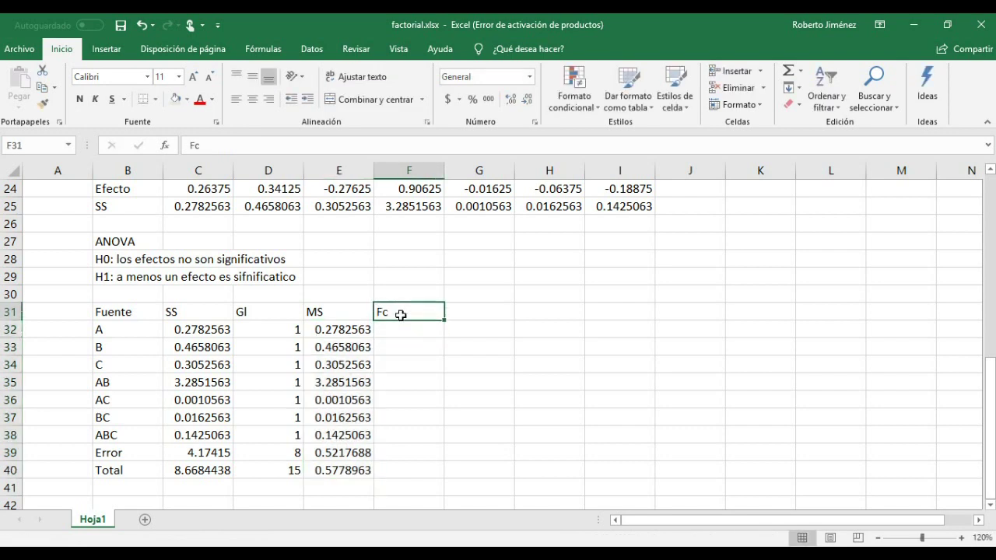
Compute the F ratio of effect A in F32 with =E32/$E$39 and fill the formula down to F38
click(393, 335)
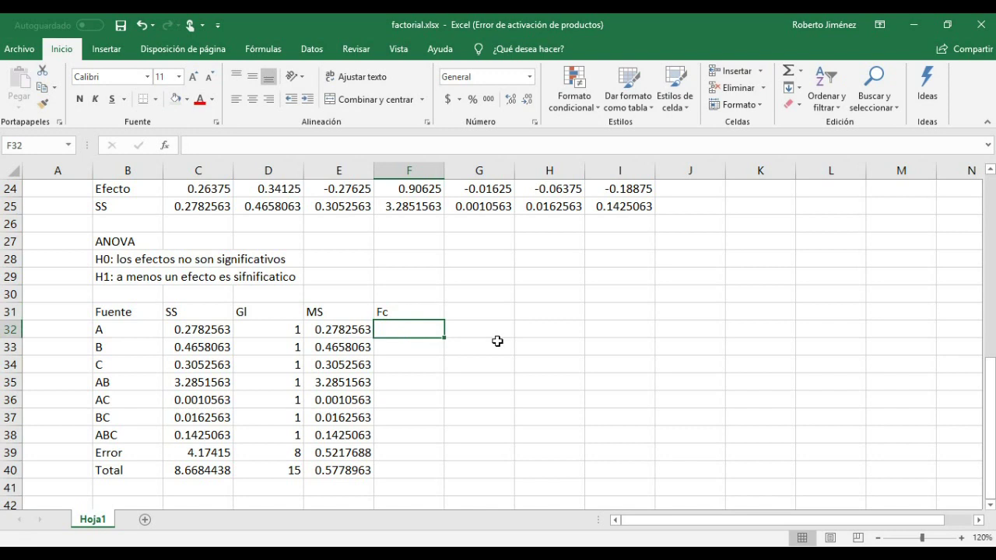
text(=)
key(Left)
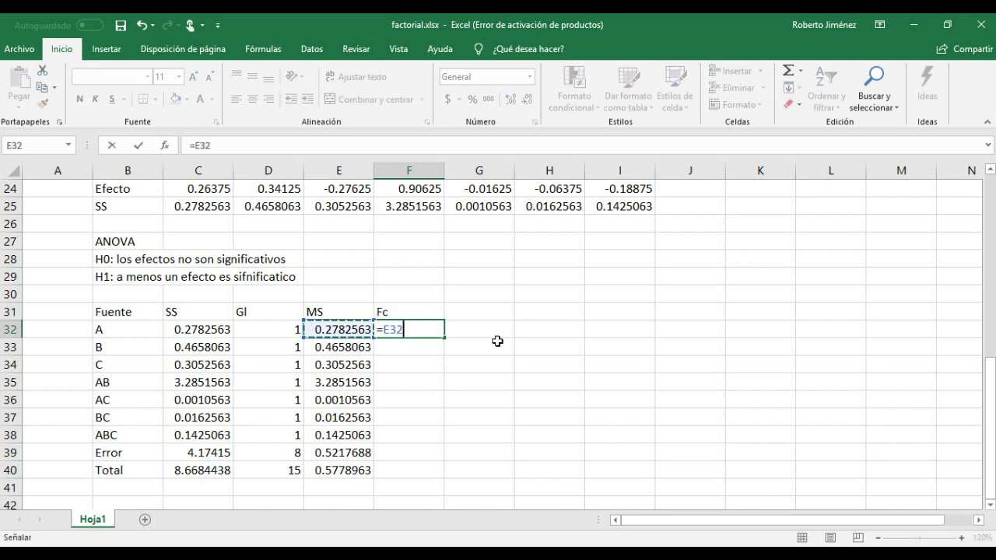
text(/)
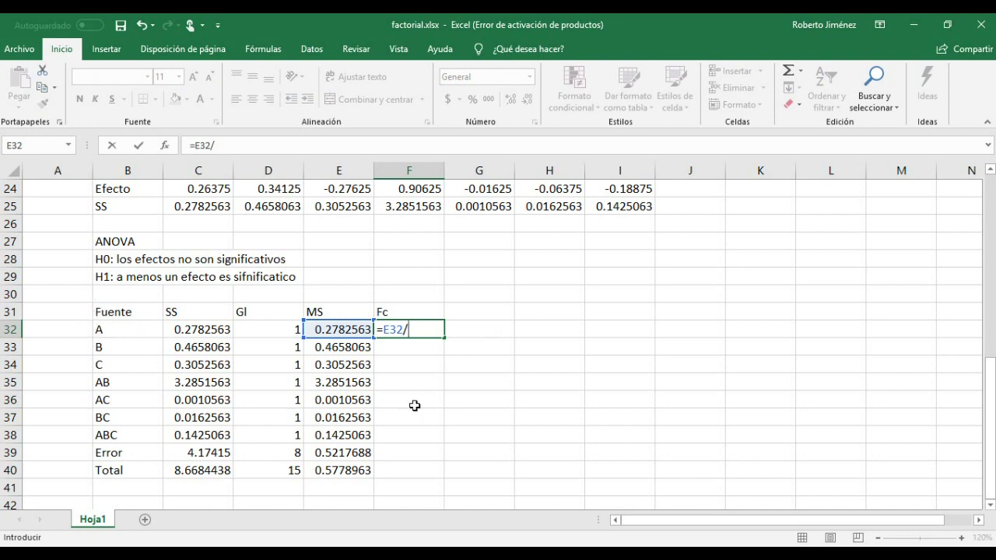
click(351, 452)
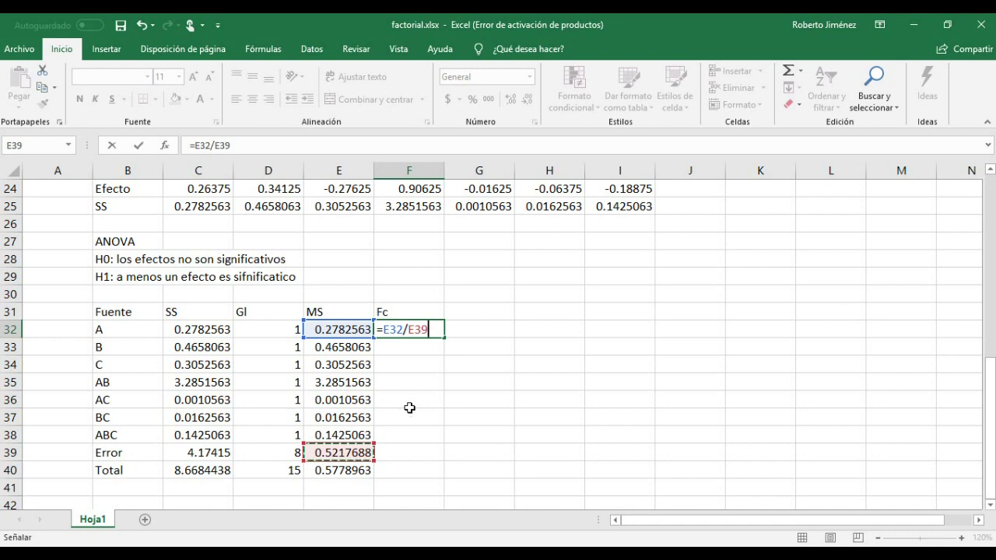
key(F4)
key(Return)
key(Up)
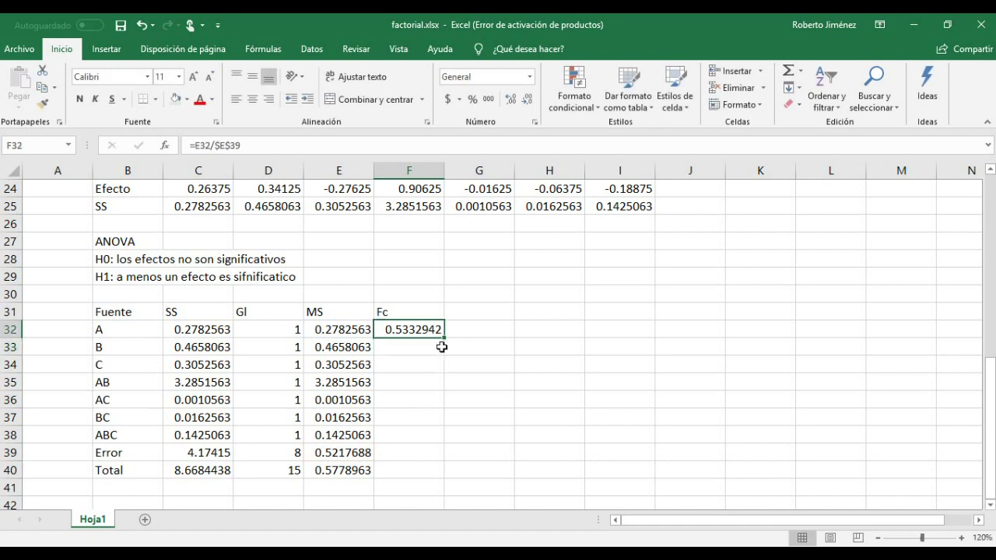
drag(442, 337, 434, 438)
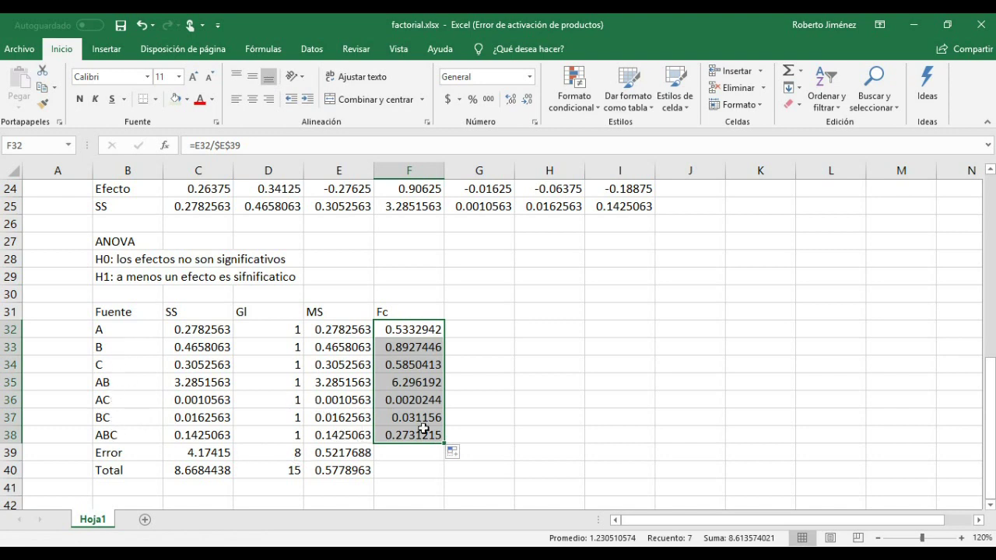
Enter the critical-F column header Ft in cell G31, beside Fc
click(418, 382)
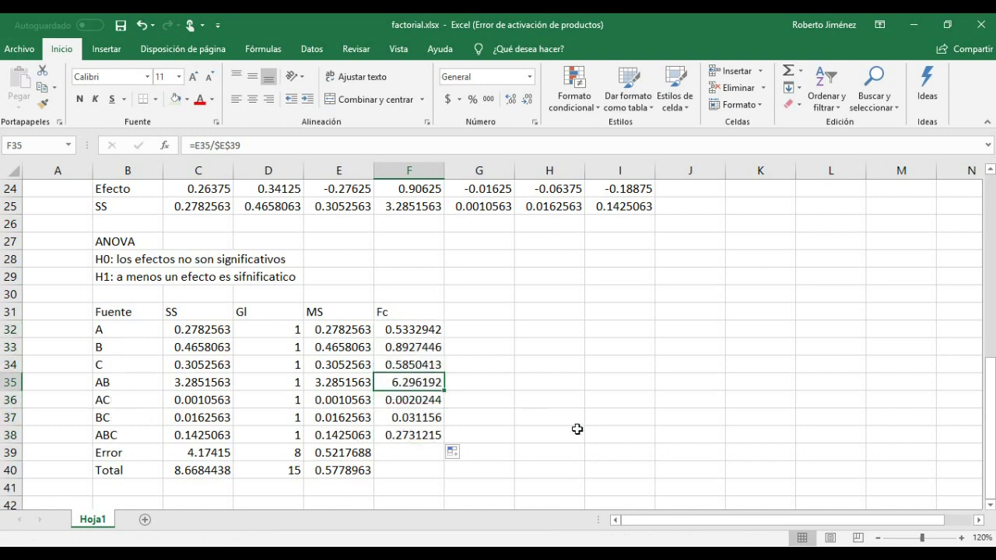
key(Right)
key(Left)
click(473, 382)
click(438, 383)
click(477, 310)
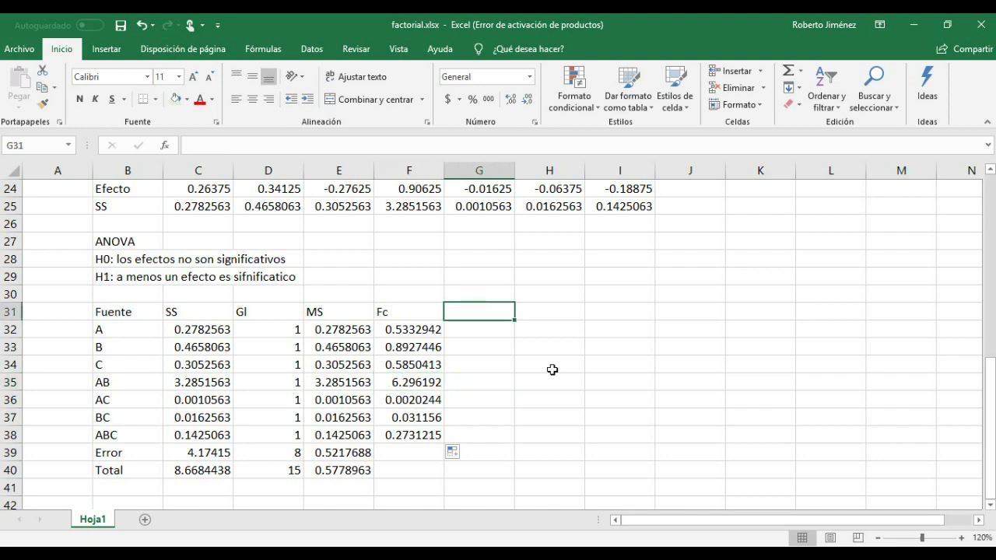
text(Ft)
key(Return)
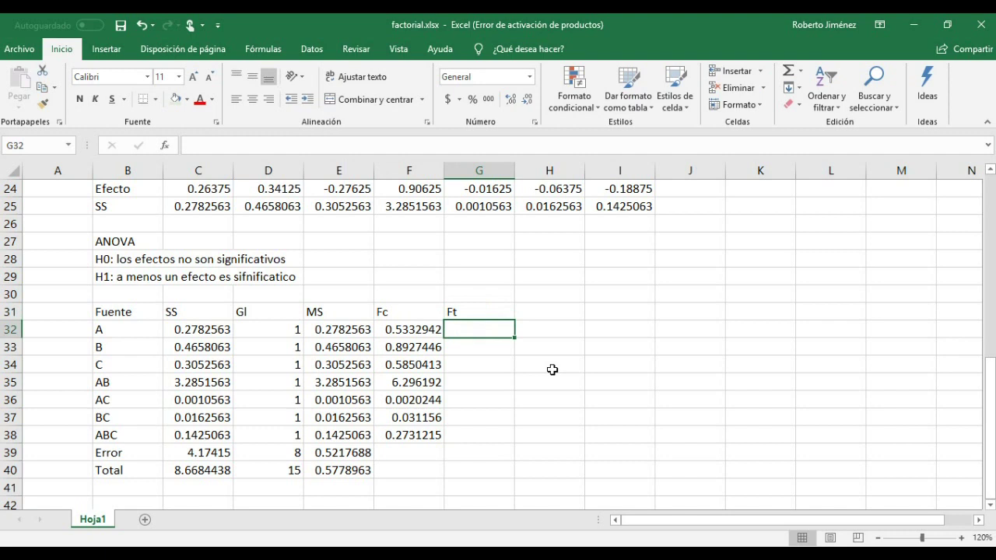
Examine the calculated F ratios of all the effects in cells F32 to F38
key(Left)
key(Right)
key(Left)
key(Right)
key(Left)
key(shift+Down)
key(shift+Down)
key(shift+Down)
key(shift+Down)
key(shift+Down)
key(shift+Down)
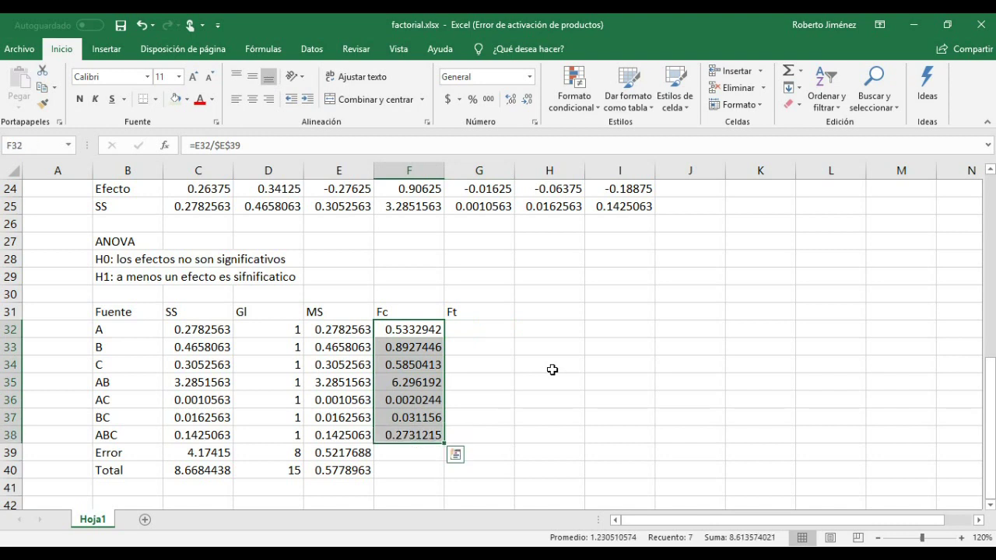
Compute the critical F of effect A in G32 with =DISTR.F.INV(0.05,D32,$D$39) and fill the formula down to G38
key(Left)
key(Right)
key(Right)
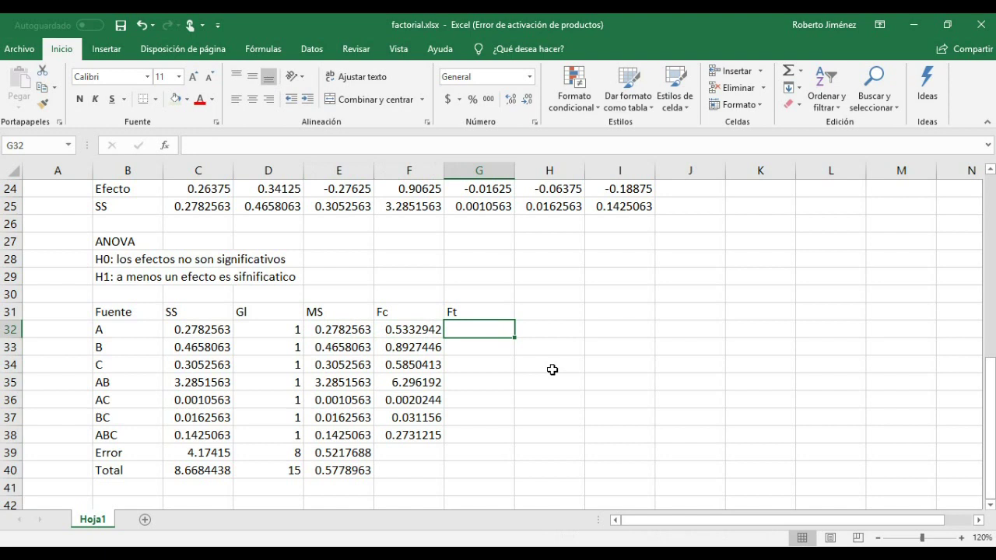
text(=dis)
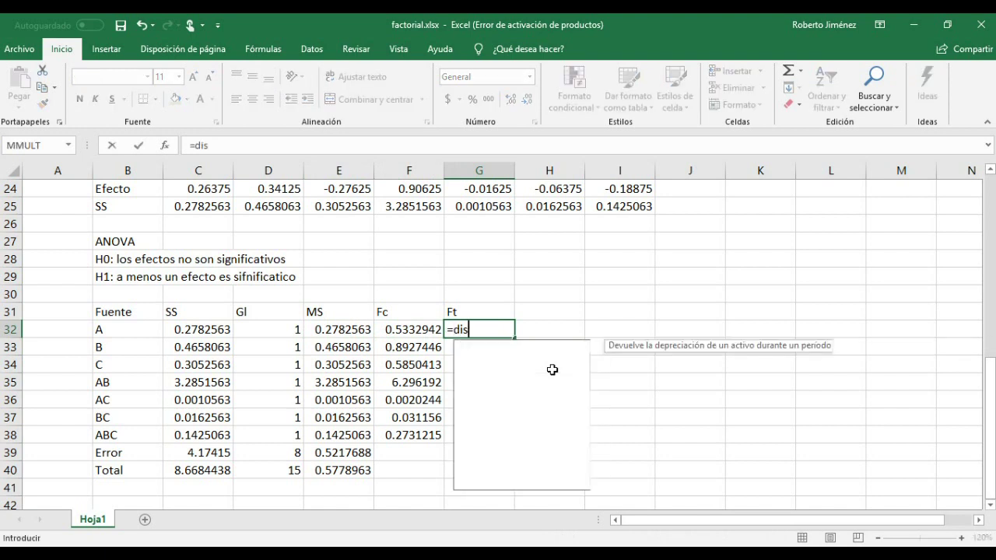
text(tr.f.)
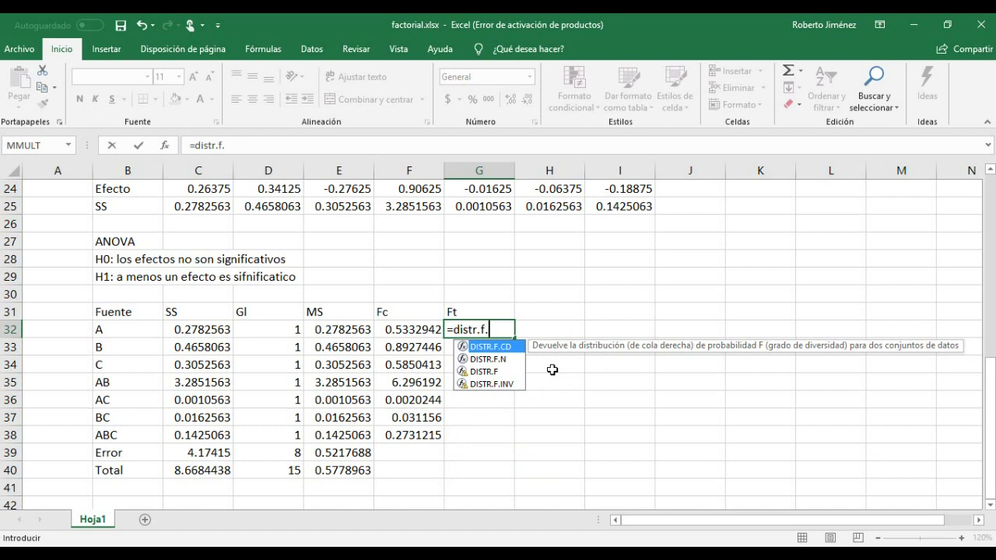
click(487, 384)
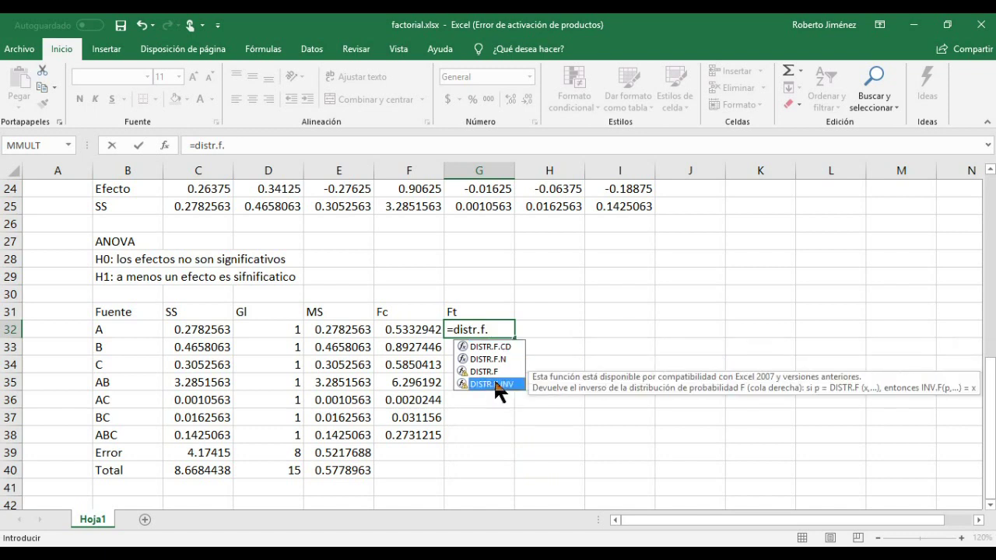
double_click(495, 383)
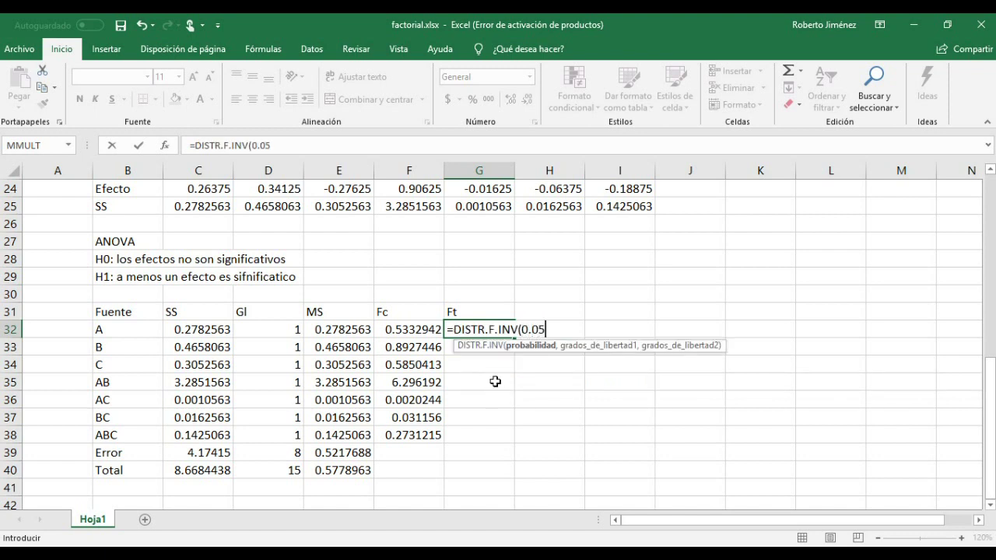
text(,)
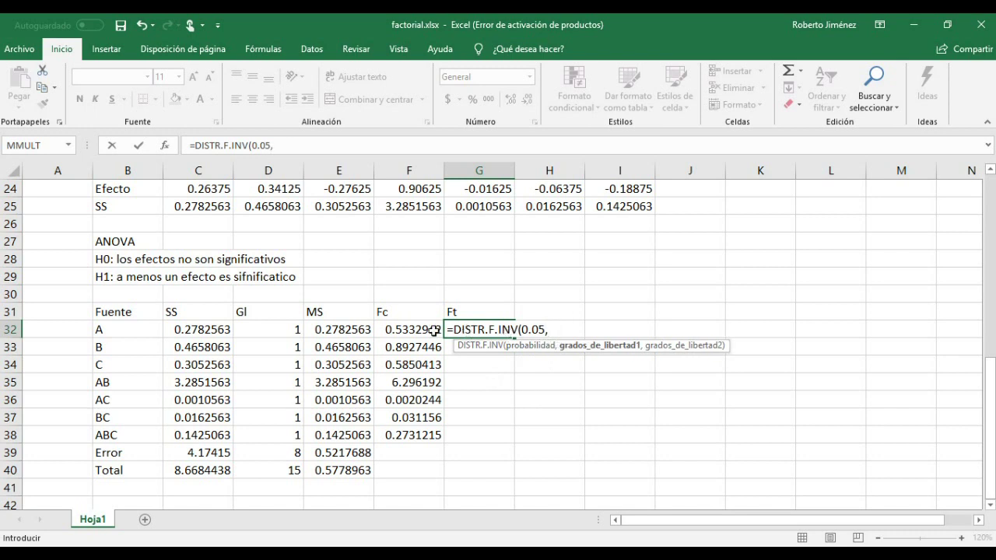
click(276, 327)
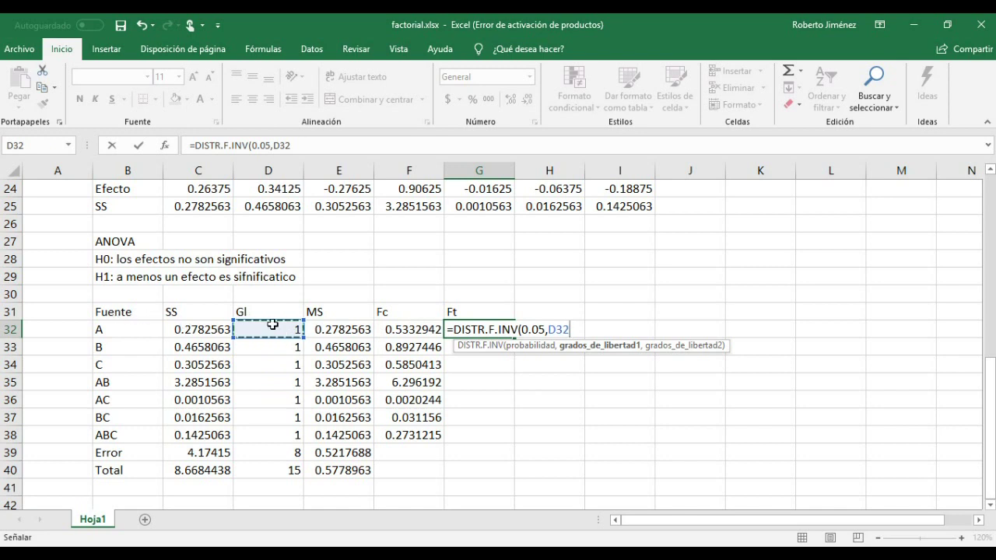
text(,)
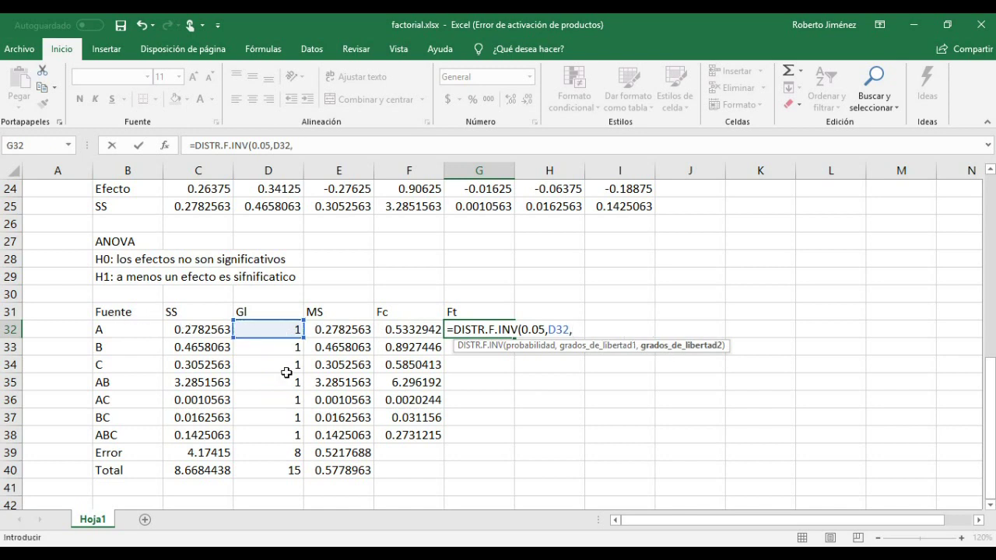
click(283, 453)
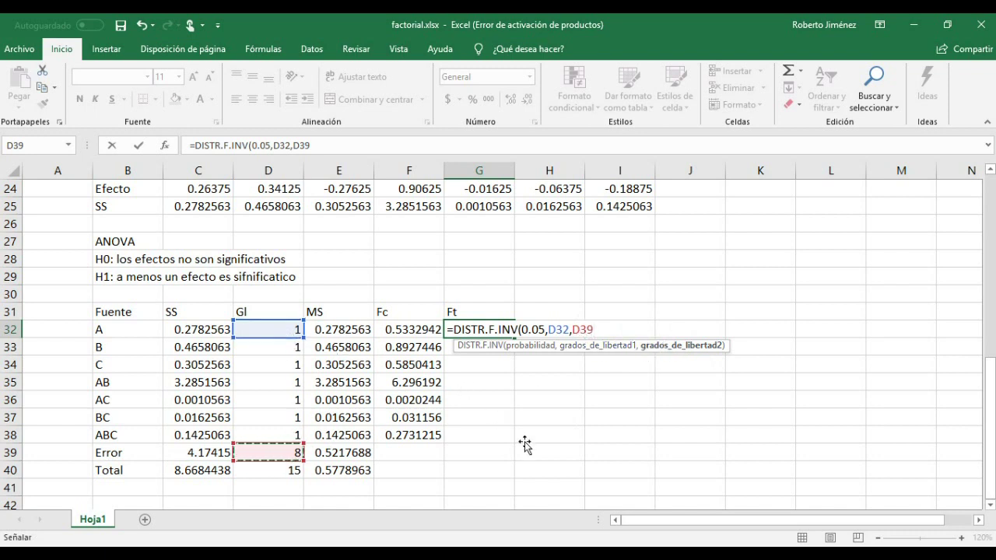
key(F4)
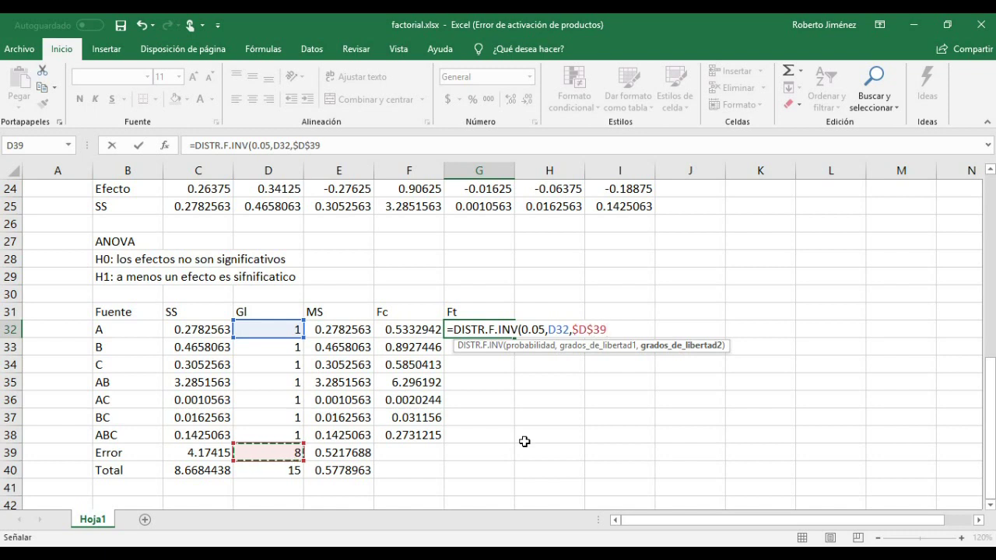
key(Return)
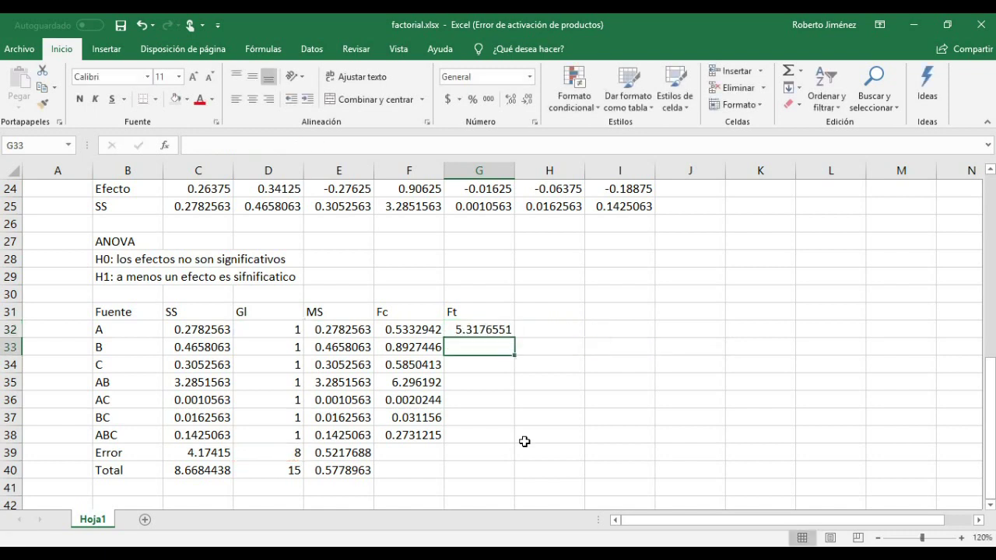
click(475, 328)
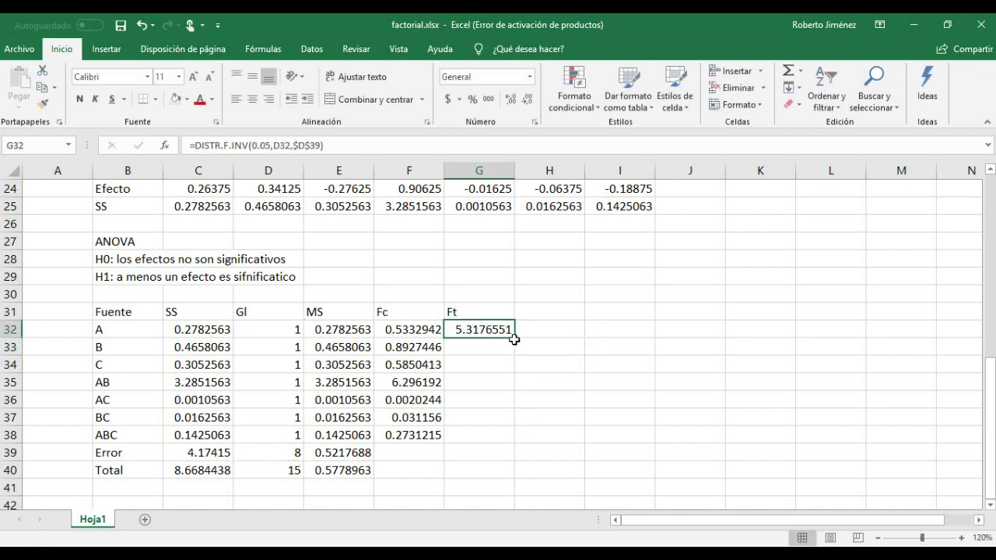
drag(515, 339, 503, 440)
Compare the calculated F with the critical F of the AB interaction in row 35
click(477, 382)
click(408, 381)
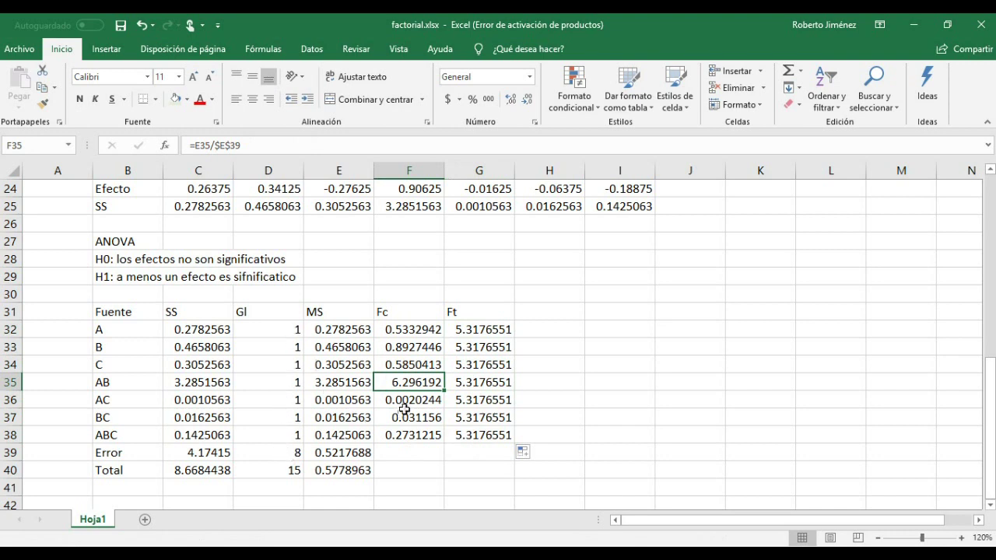
click(477, 383)
key(shift+Left)
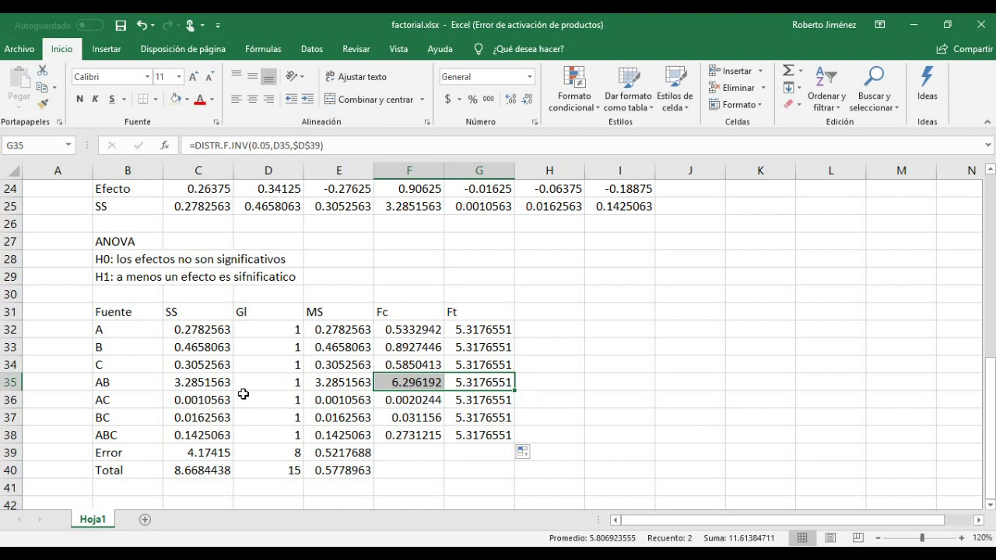
key(shift+Left)
key(shift+Left)
key(shift+Left)
key(shift+Left)
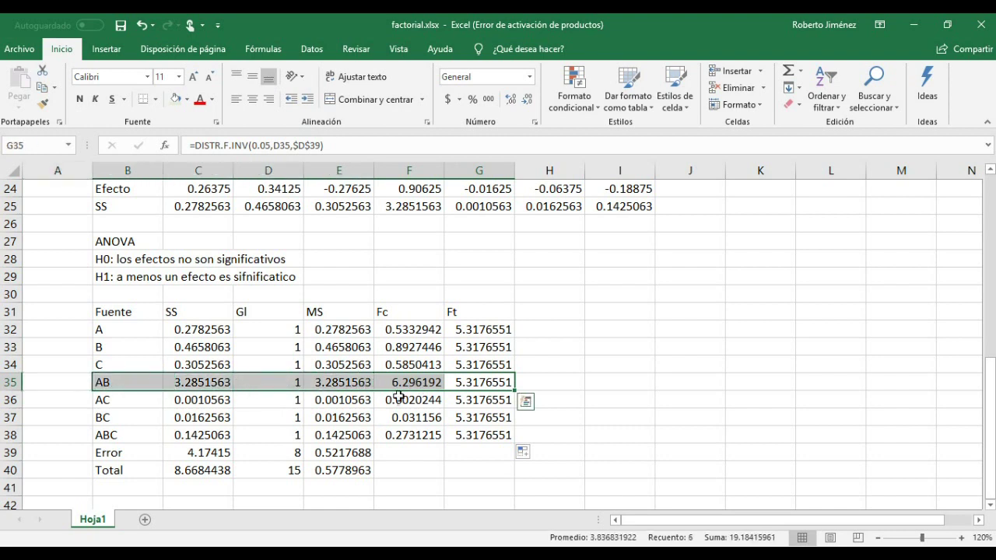
Enter the column header p-value in cell H31, beside Ft
click(538, 308)
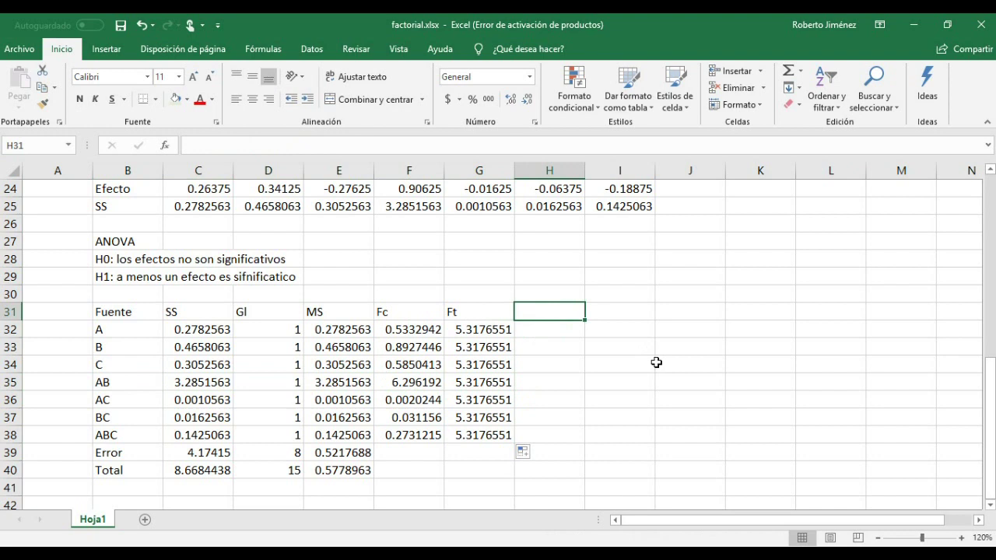
text(p-value)
key(Return)
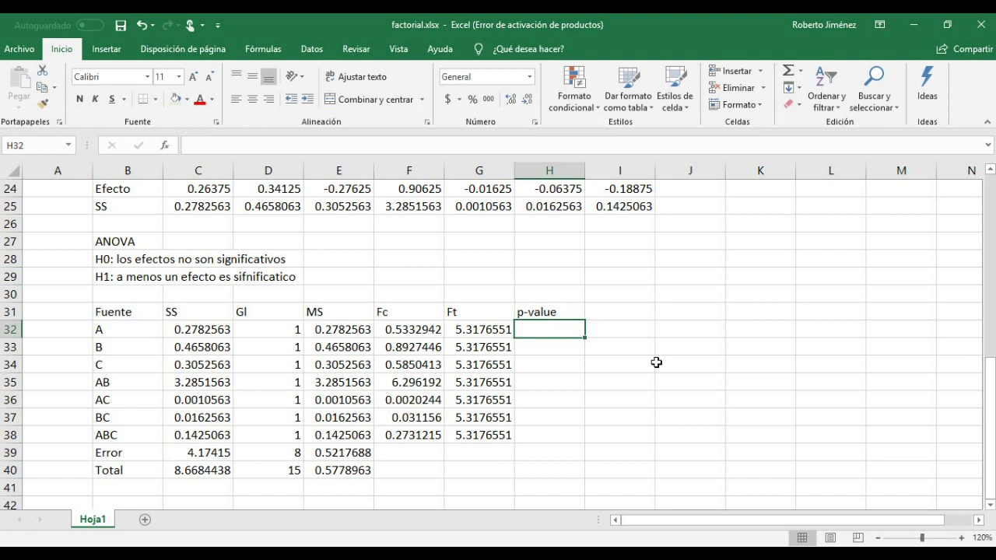
Review the ANOVA hypotheses H0 and H1 above the table, then return to the first p-value cell, H32
key(Up)
key(Down)
key(Up)
key(Down)
key(Left)
key(Left)
key(Left)
key(Left)
key(Left)
key(Left)
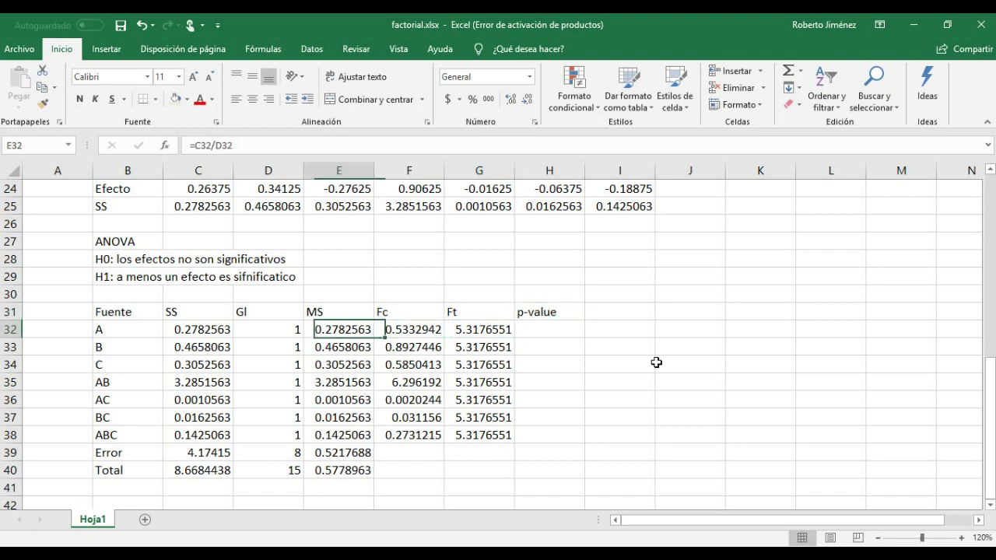
key(Up)
key(Up)
key(Up)
key(Up)
key(Up)
key(Down)
key(Down)
key(Down)
key(Down)
key(Down)
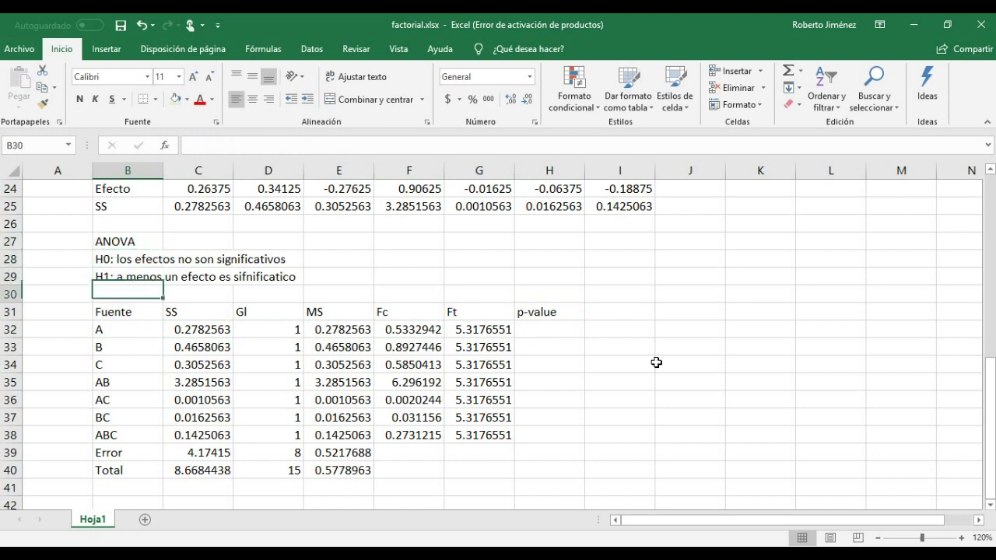
key(Right)
key(Right)
key(Right)
key(Right)
key(Right)
key(Right)
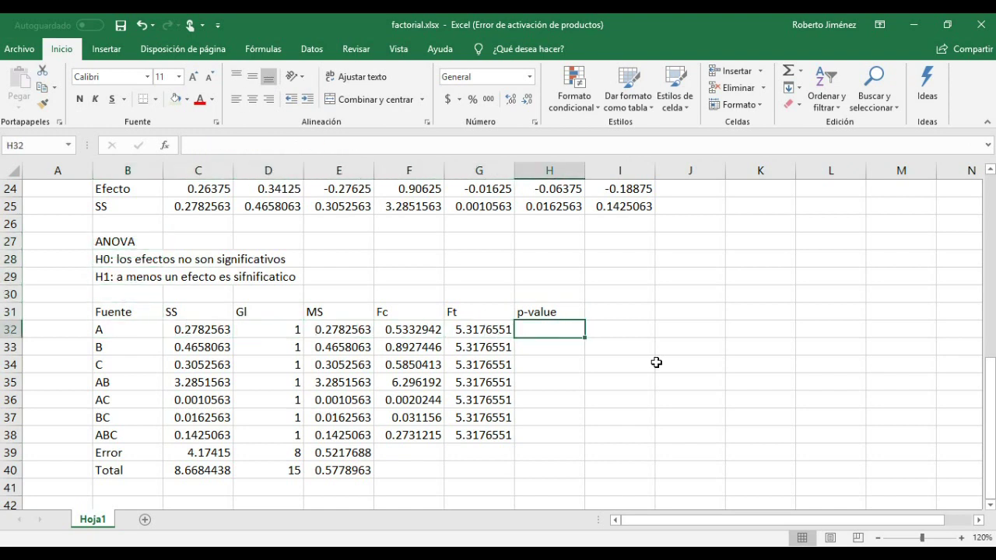
Compute the p-value of effect A in H32 with =DISTR.F.CD(F32,D32,$D$39) and fill the formula down to H38
text(=)
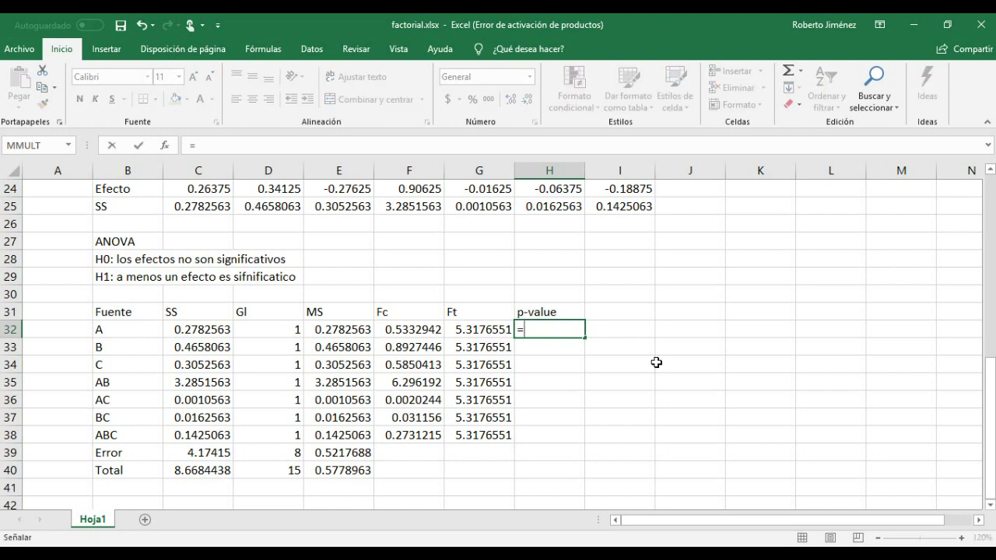
key(Left)
key(Left)
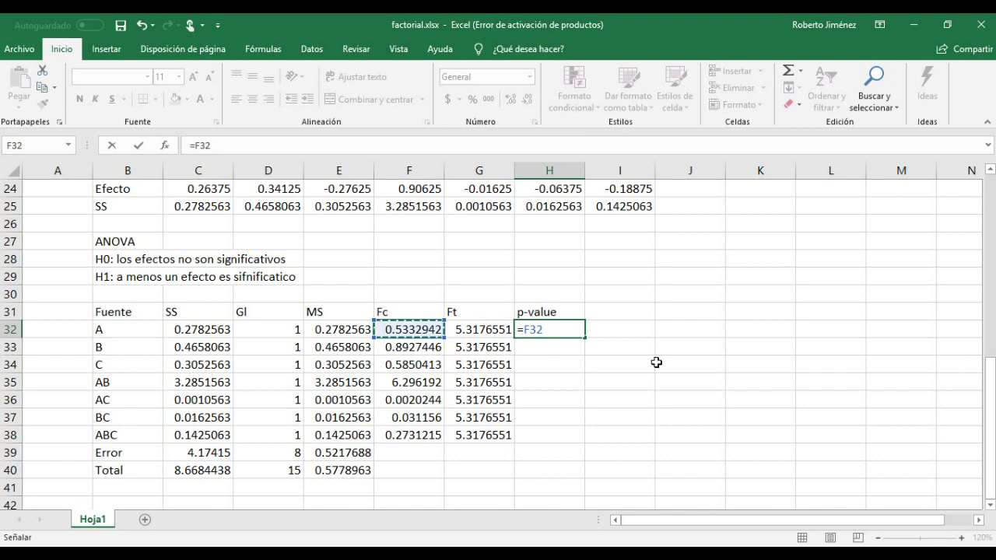
key(BackSpace)
key(BackSpace)
key(BackSpace)
text(distr.f)
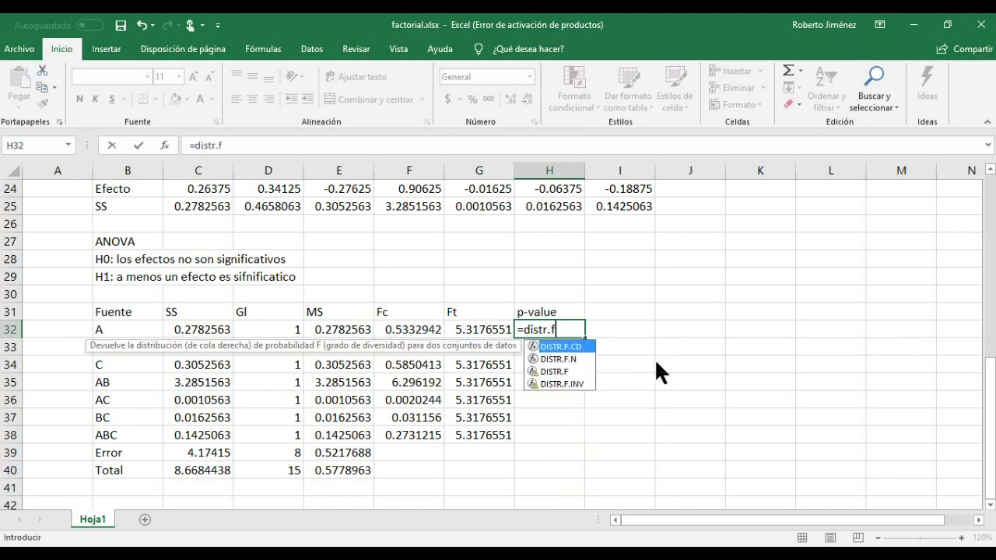
double_click(564, 346)
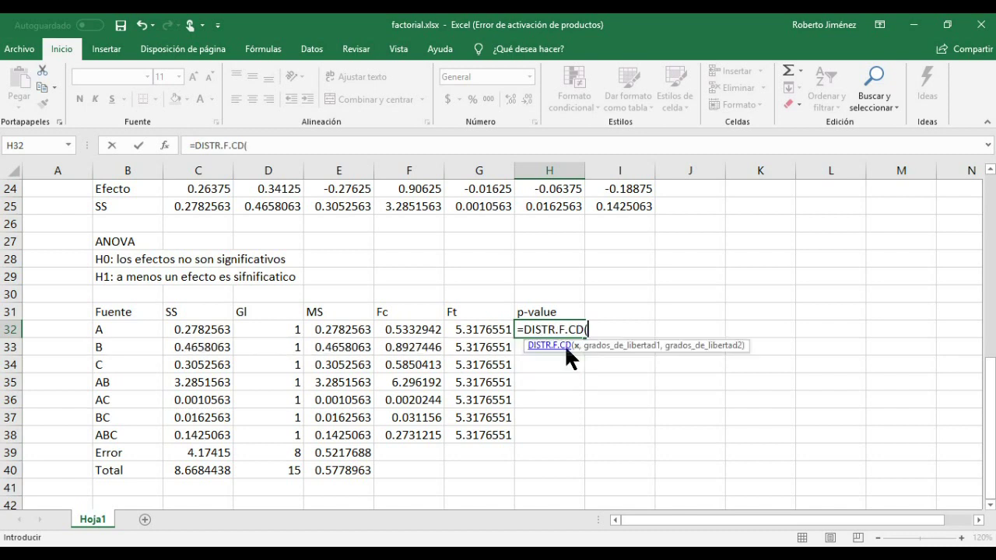
click(409, 328)
text(,)
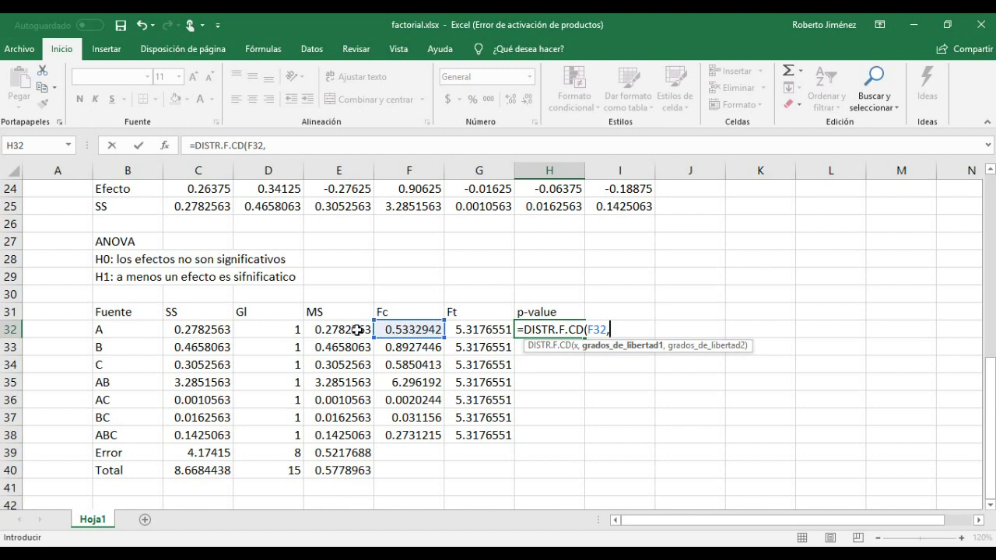
click(277, 329)
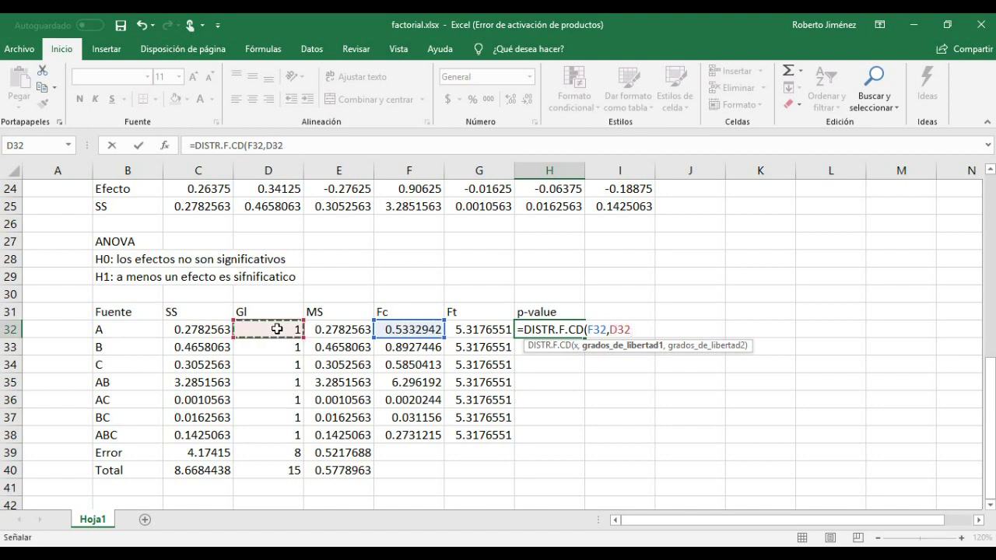
text(,)
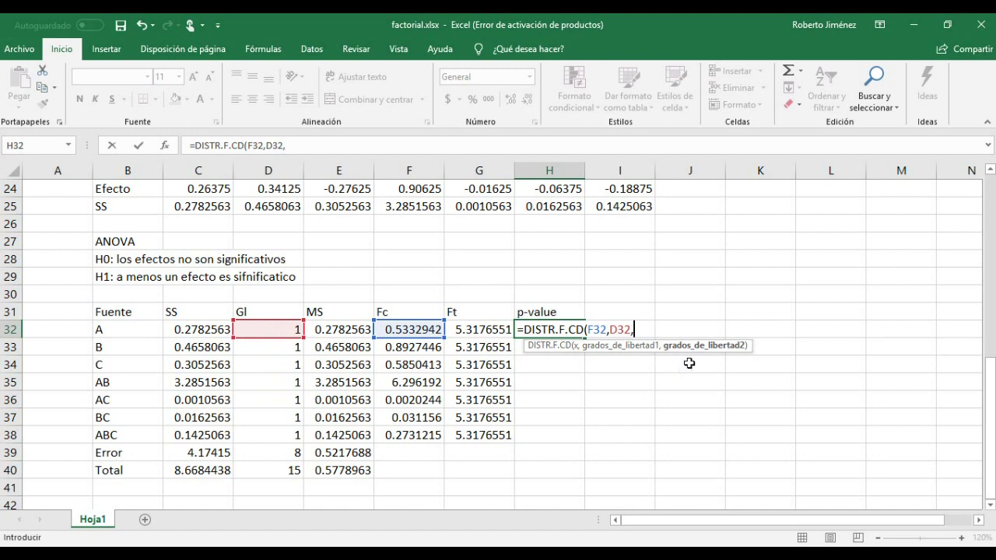
click(288, 452)
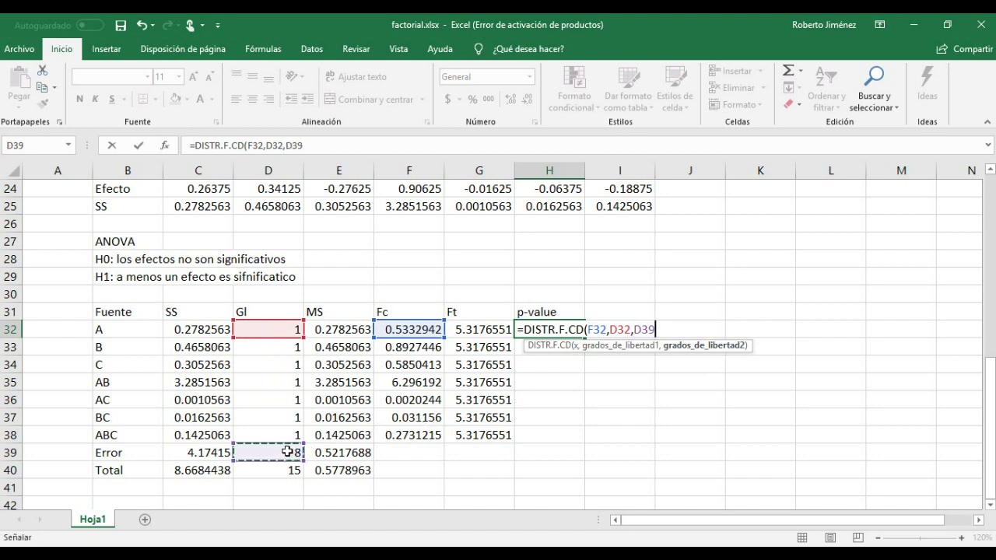
key(F4)
text())
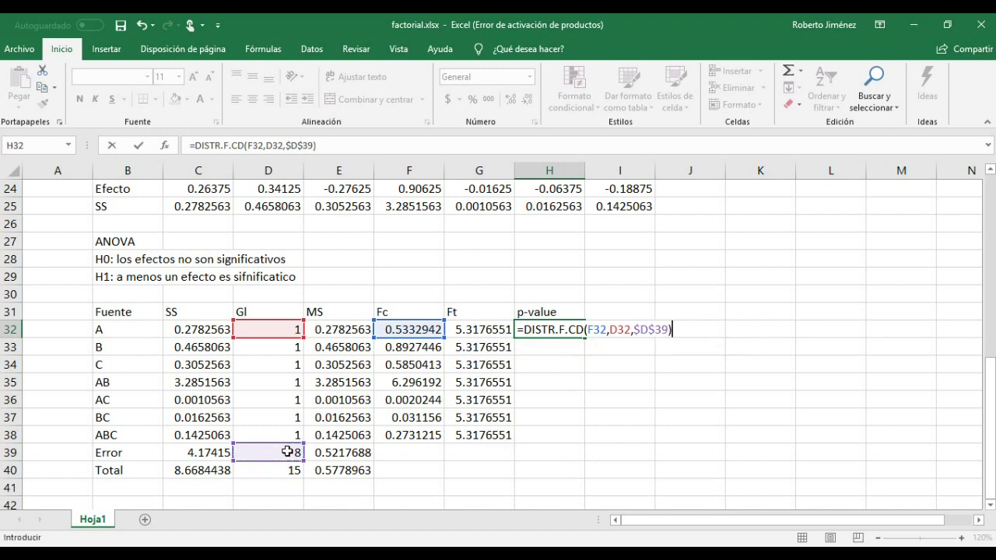
key(Return)
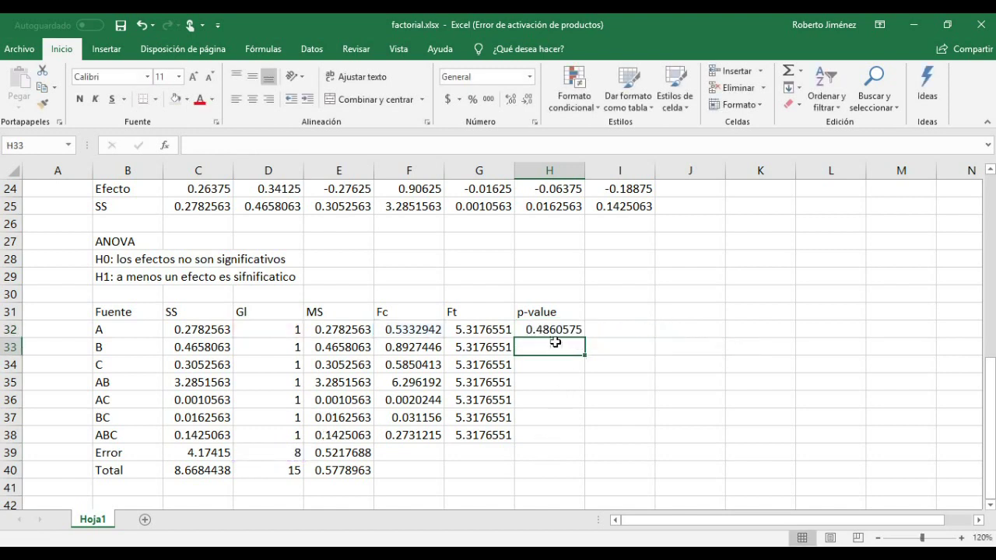
click(549, 331)
drag(586, 337, 572, 438)
Examine the p-value of the AB interaction in H35
click(550, 382)
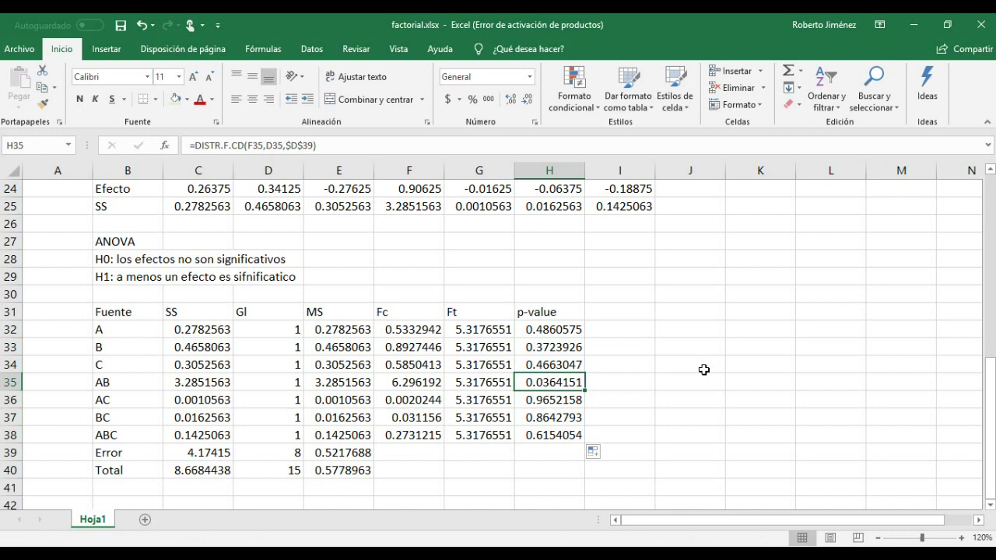
key(Left)
key(Right)
click(546, 382)
Review the null and alternative hypotheses against the sources of variation listed in column B of the ANOVA table
click(115, 261)
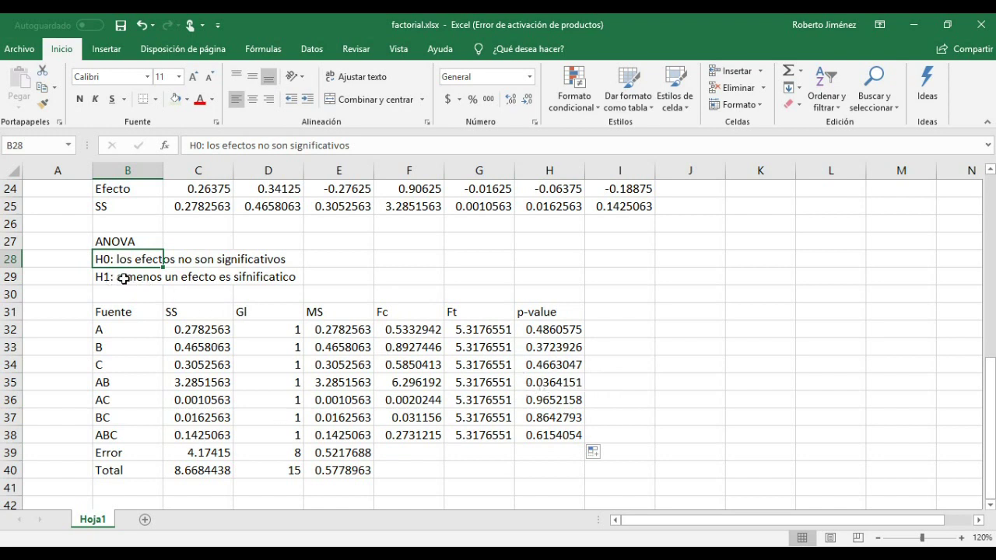
key(Down)
key(Down)
key(Down)
key(Down)
key(Down)
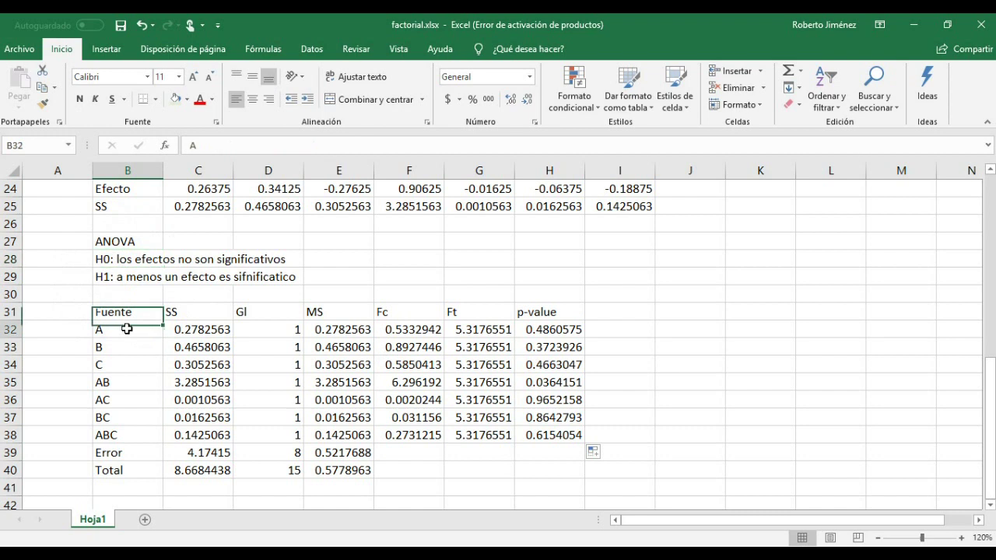
click(115, 362)
click(114, 382)
click(114, 399)
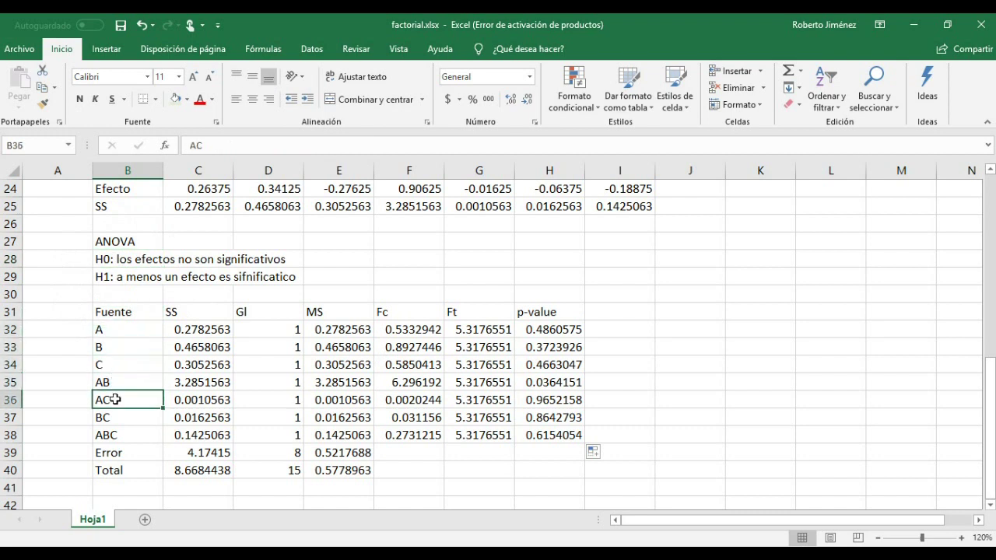
click(116, 419)
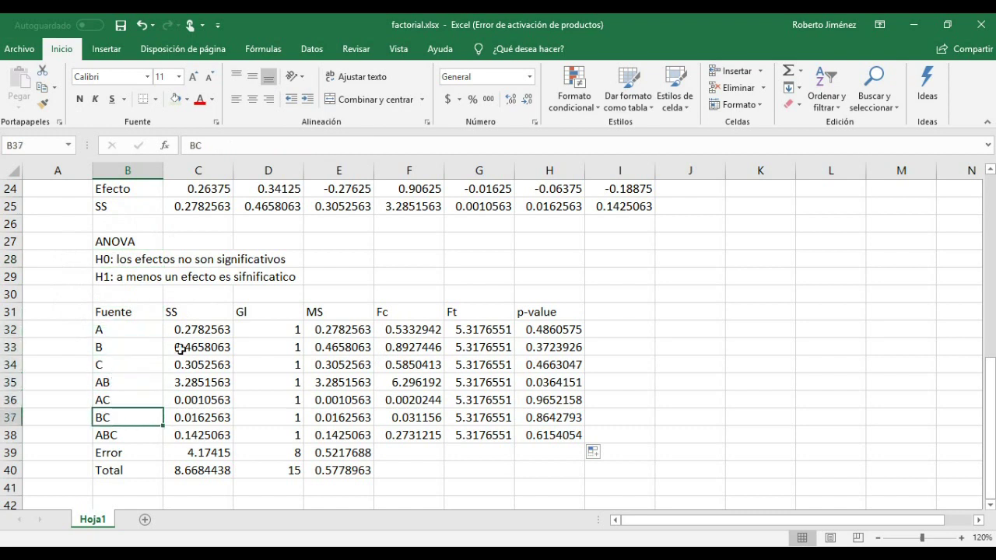
Check the p-value of the AB interaction in H35 against its source label in B35
click(535, 383)
click(122, 383)
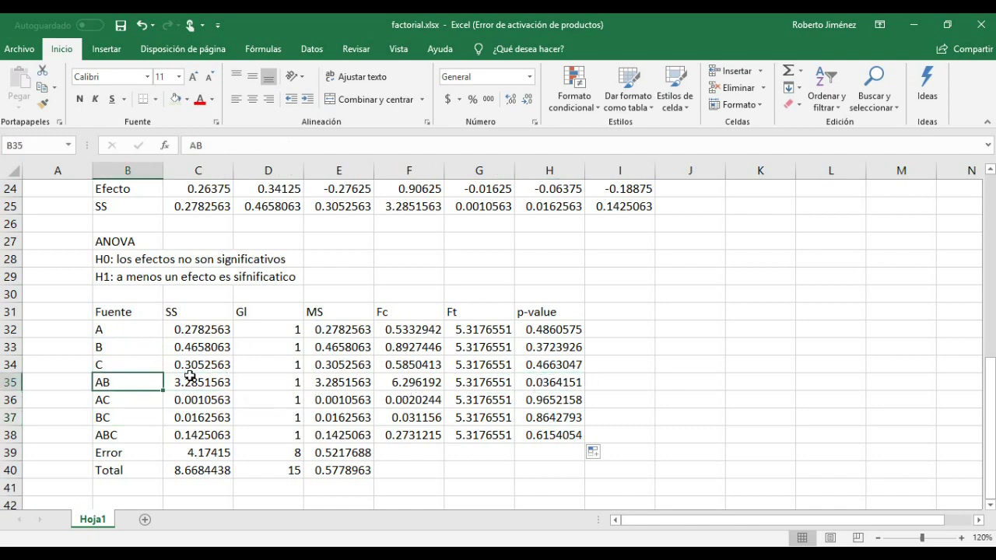
click(553, 384)
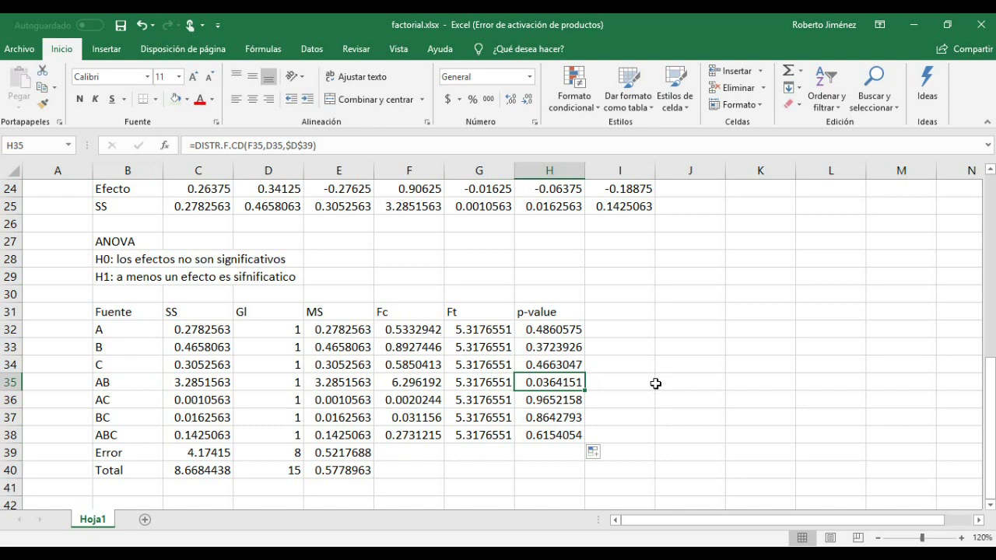
Create a conditional formatting rule on the p-values in H32:H38 for cell values less than (menor que) 0.05
key(Up)
key(Up)
key(Up)
key(ctrl+shift+Down)
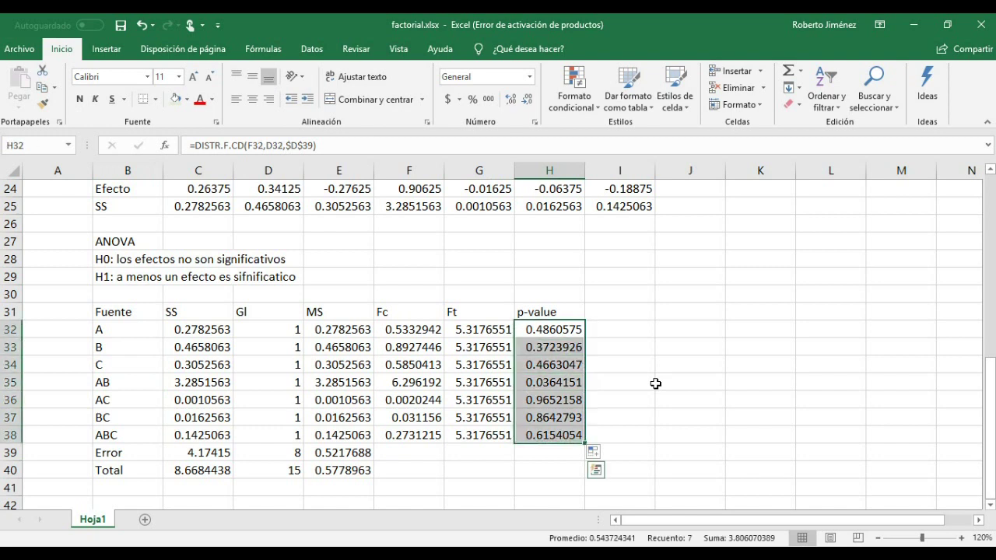
click(583, 100)
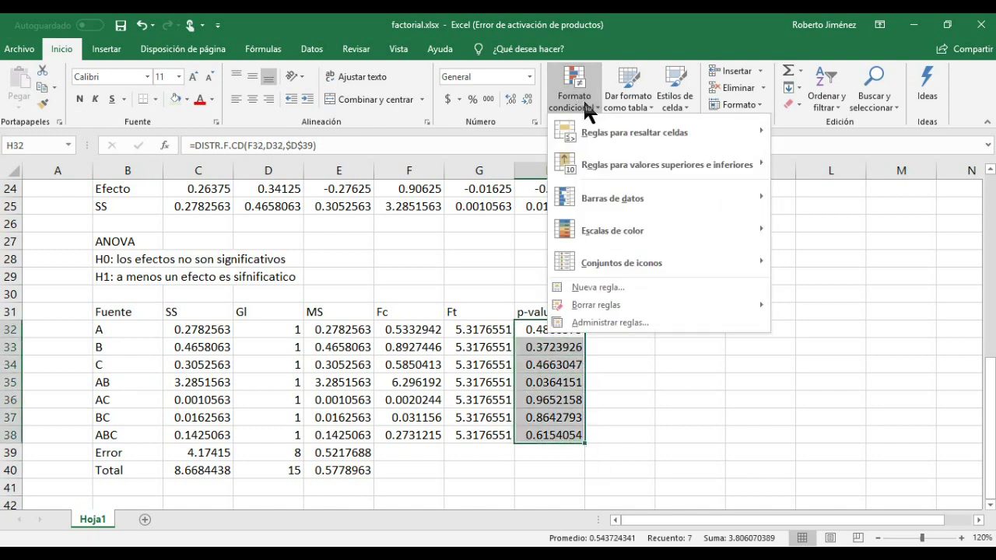
click(600, 287)
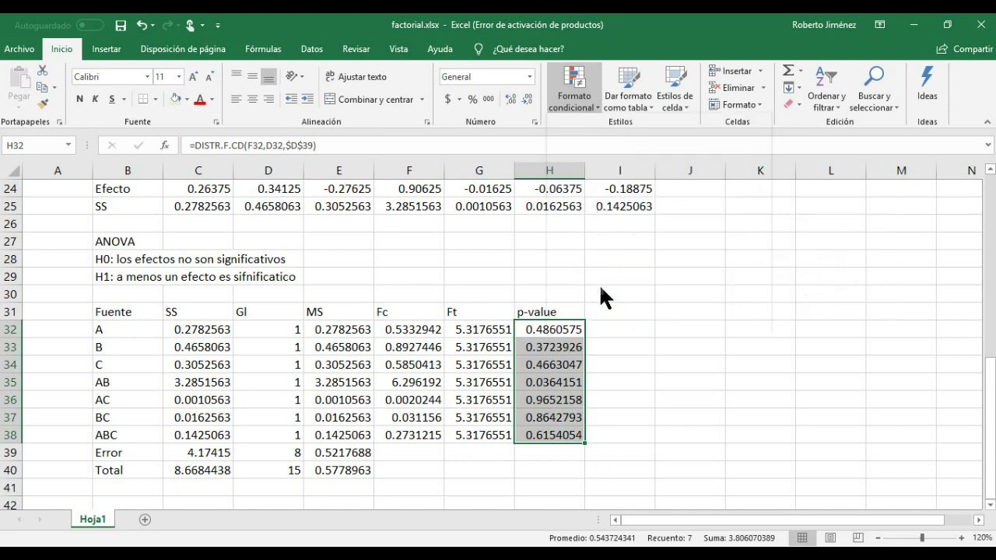
click(627, 101)
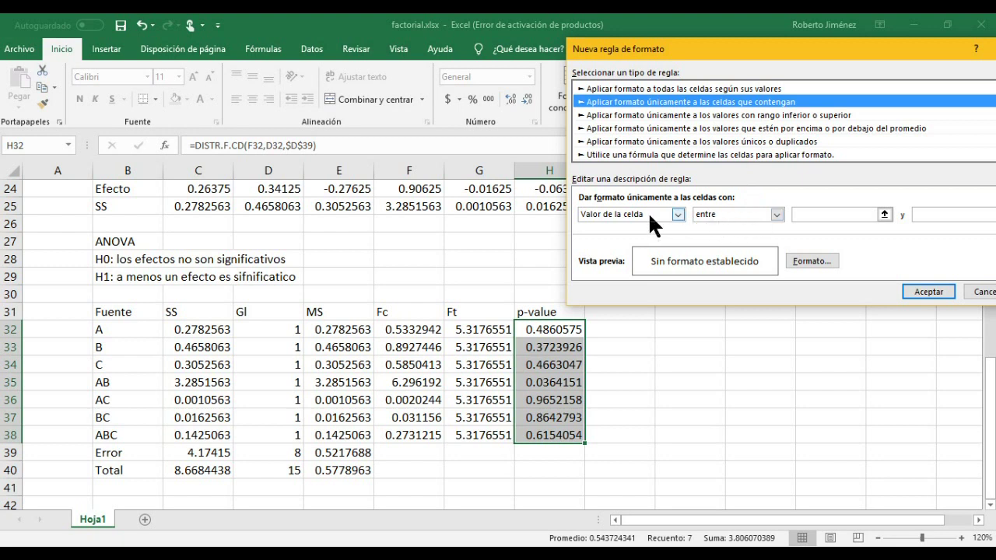
click(776, 216)
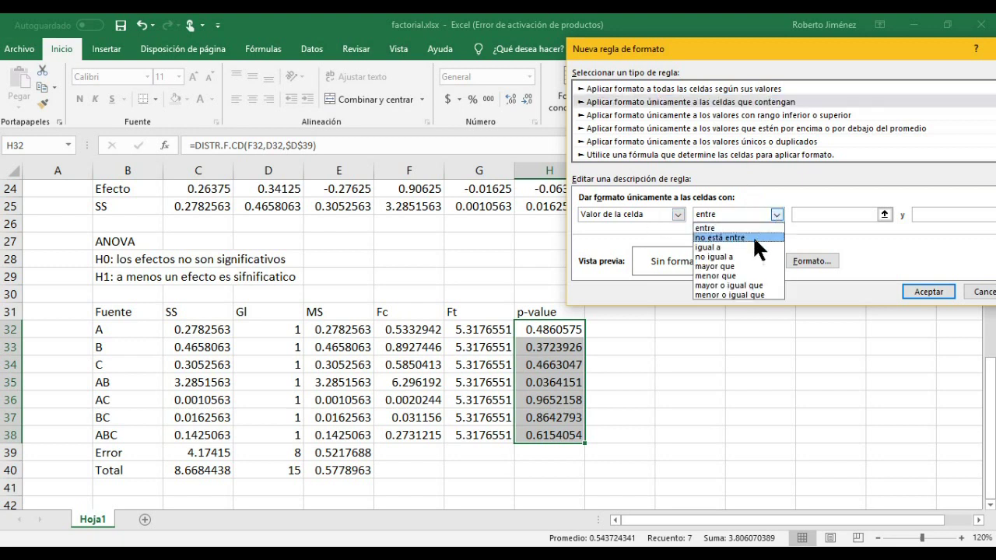
click(733, 267)
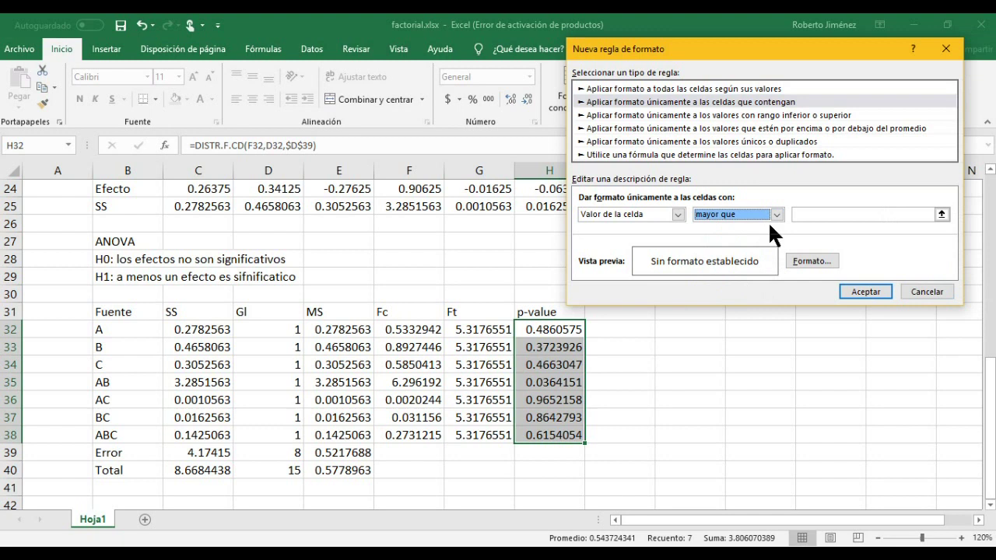
click(773, 213)
click(712, 276)
click(818, 213)
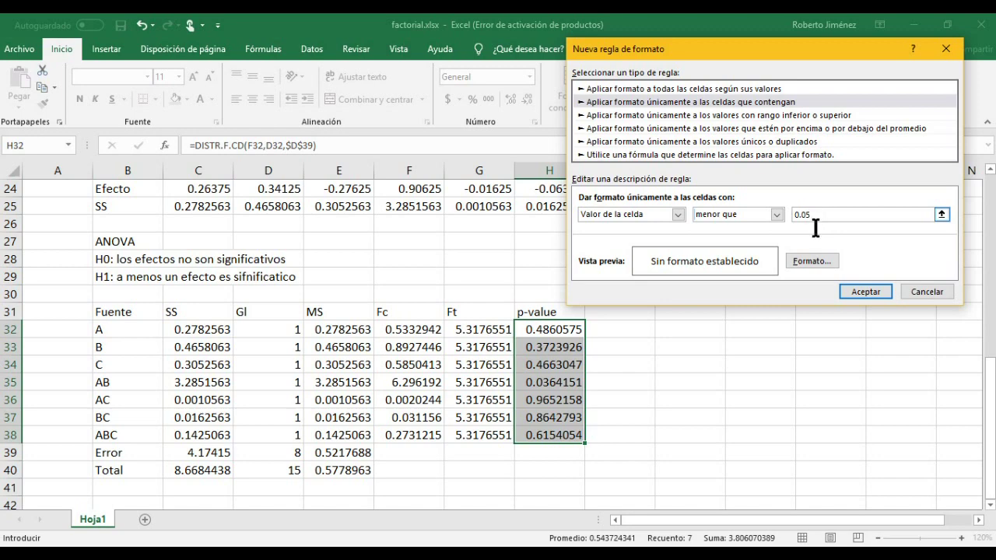
Give the new rule a yellow background fill and apply it to the p-values
click(807, 262)
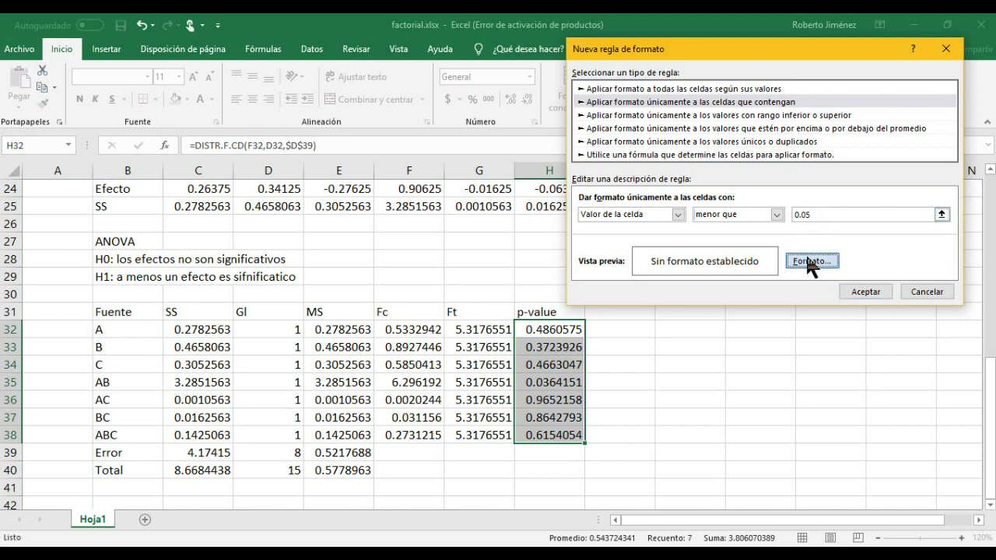
click(807, 260)
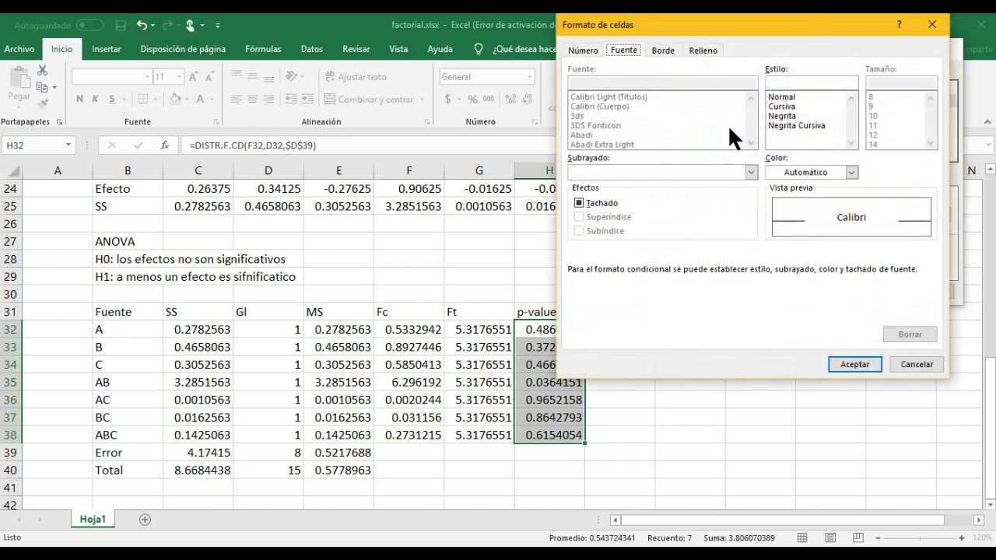
click(703, 49)
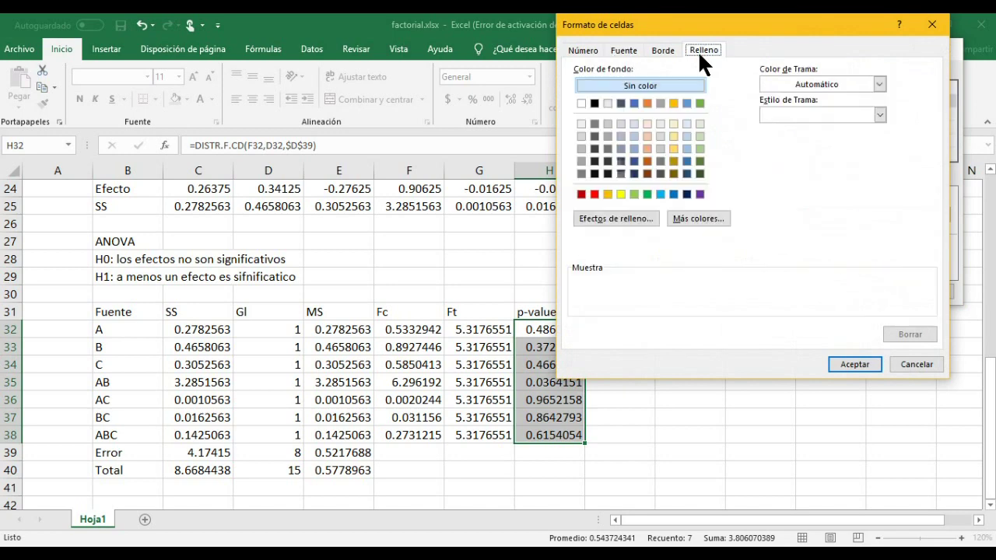
click(620, 194)
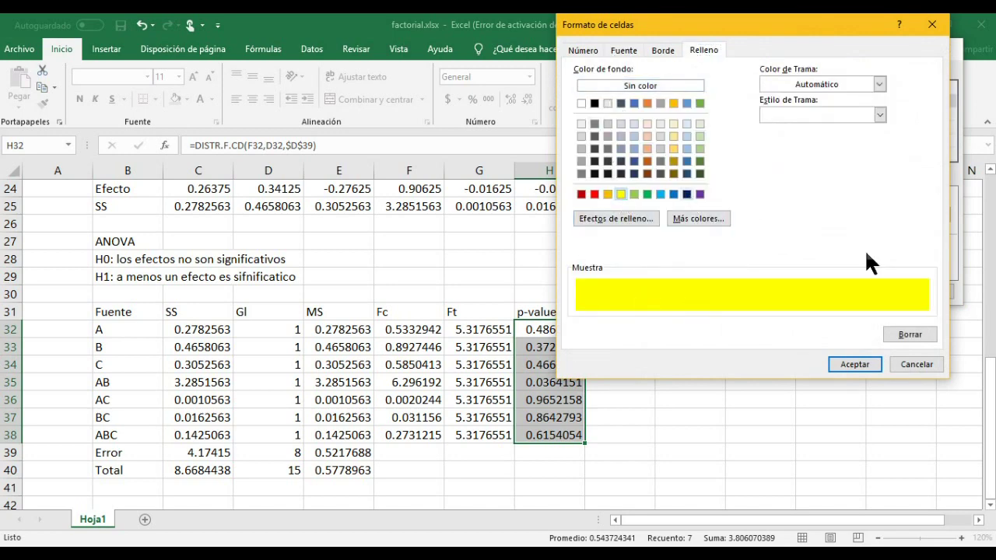
click(848, 364)
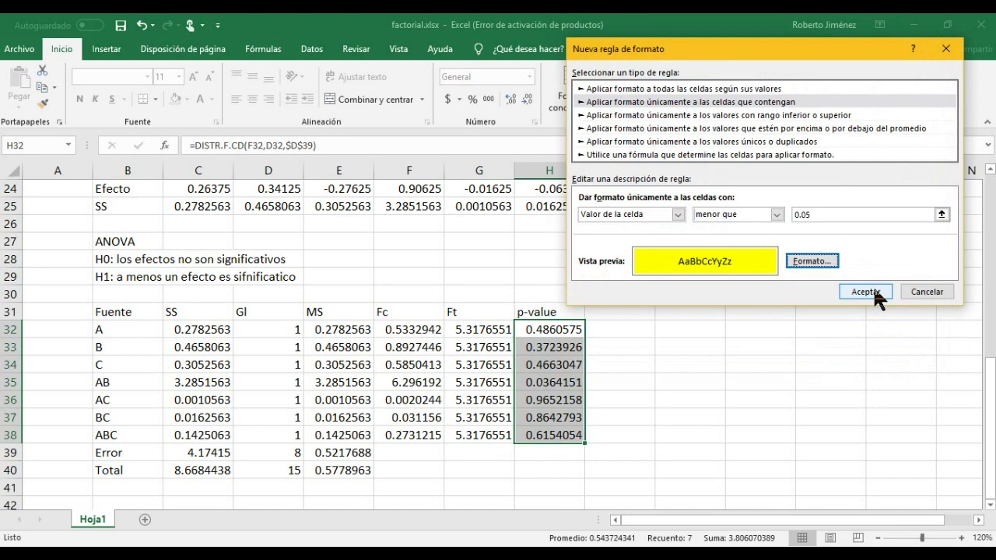
click(867, 292)
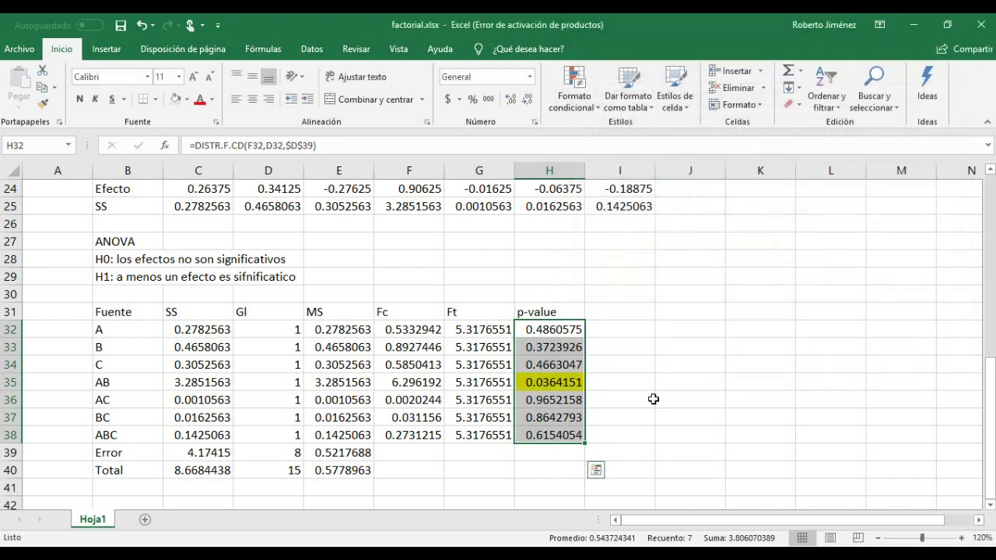
click(596, 399)
click(555, 384)
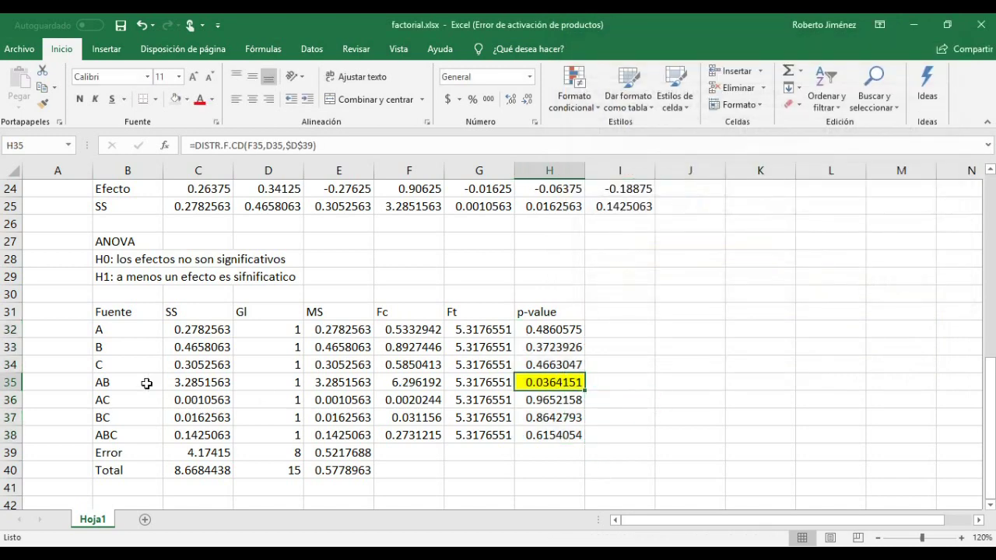
Enter the column header "Término" in I31, next to the p-value header
click(600, 316)
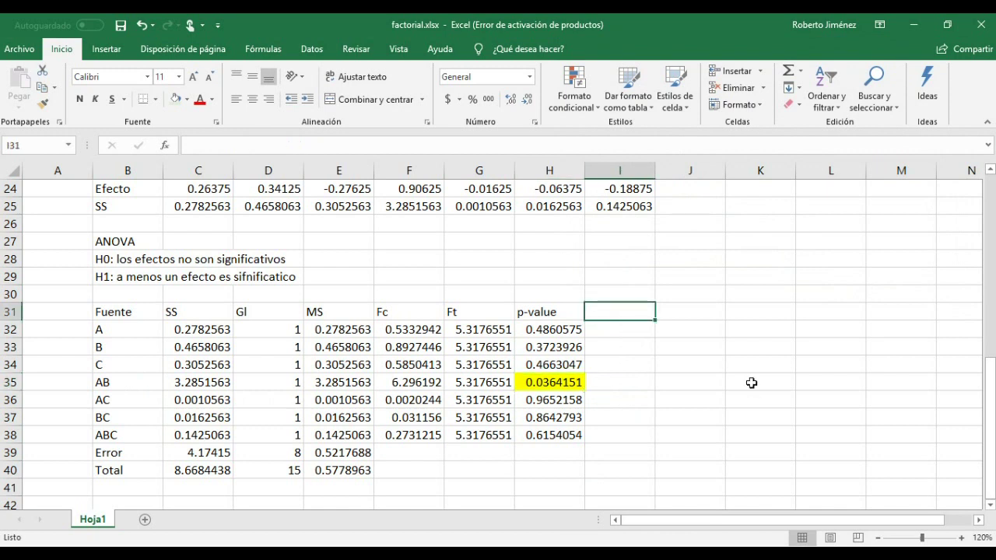
key(Left)
key(Left)
key(Left)
key(Left)
key(Right)
key(Right)
key(Right)
key(Right)
key(Right)
key(Left)
text(Término)
key(Return)
Copy the source labels A to ABC from B32:B38 into the Término column at I32:I38
key(Left)
key(Left)
key(Left)
key(Left)
key(Left)
key(Left)
key(Left)
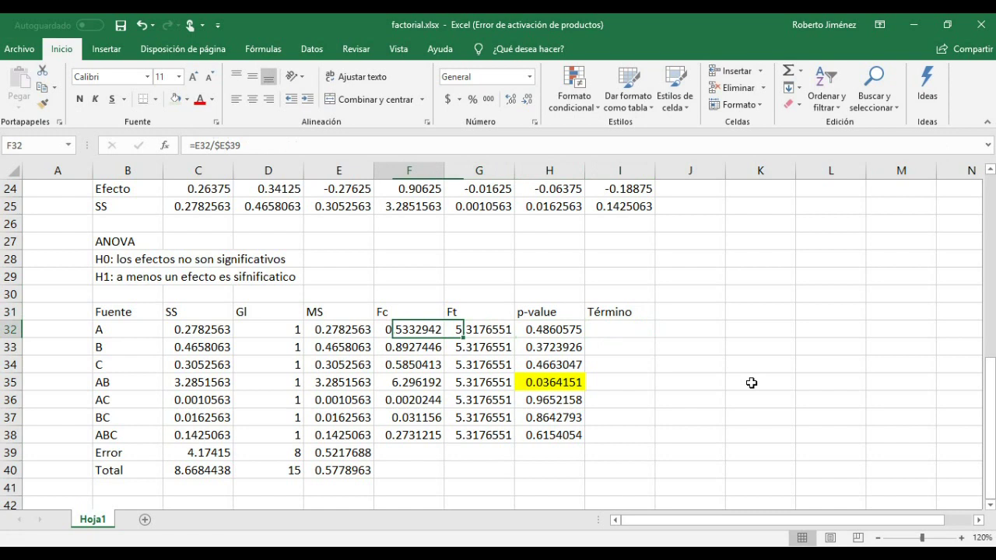
key(shift+Down)
key(shift+Down)
key(shift+Down)
key(shift+Down)
key(shift+Down)
key(shift+Down)
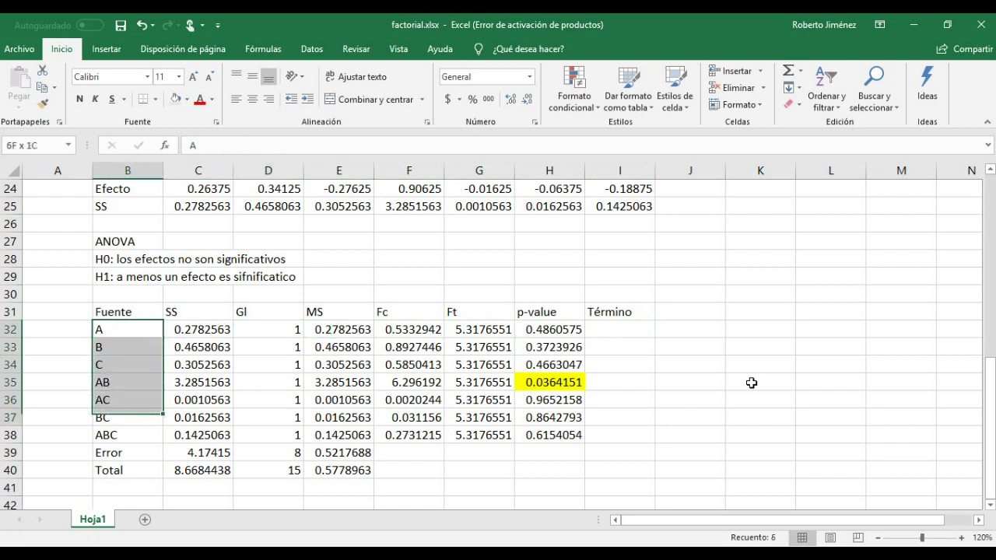
key(ctrl+c)
key(Right)
key(Right)
key(Right)
key(Right)
key(Right)
key(Right)
key(Right)
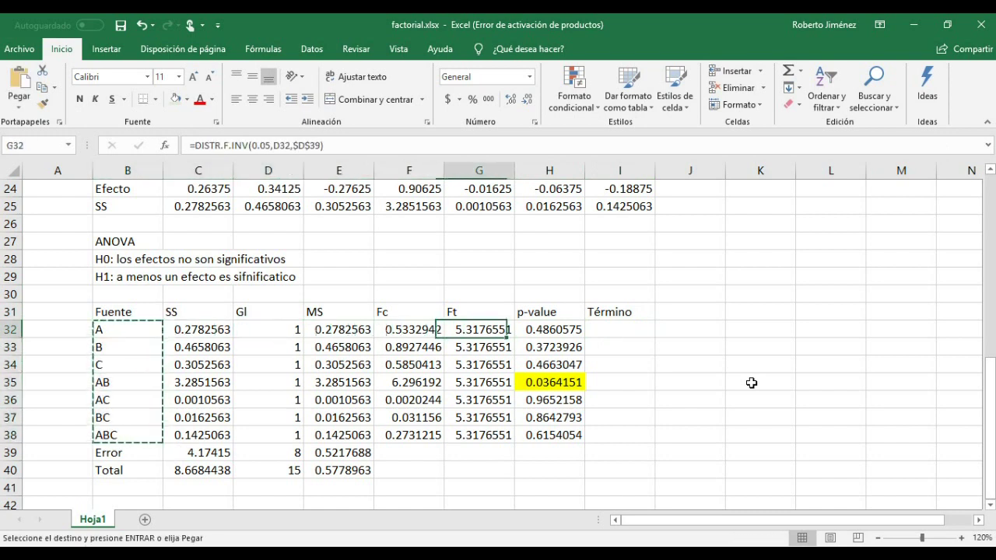
key(ctrl+v)
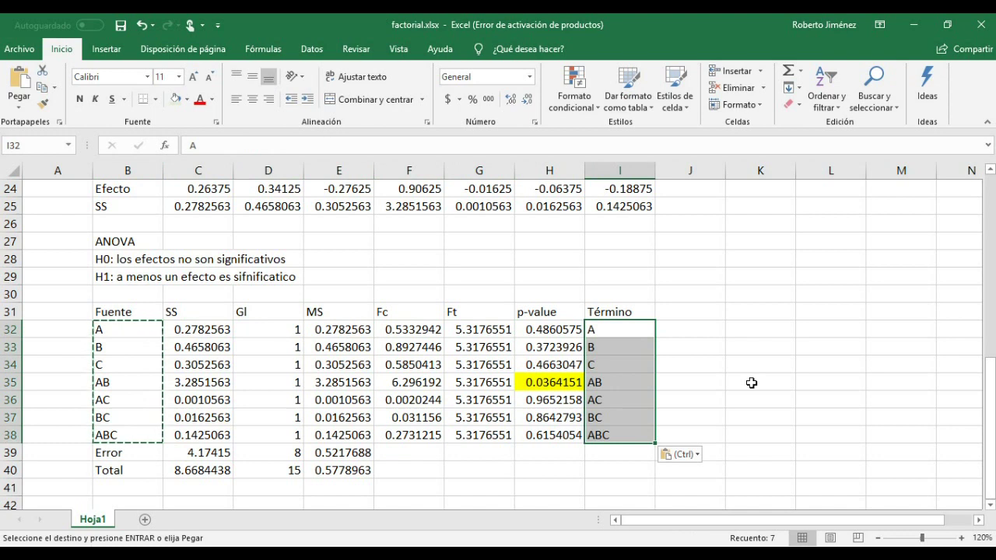
key(Escape)
Enter the column header "Efecto Std" in J31
key(Right)
key(Up)
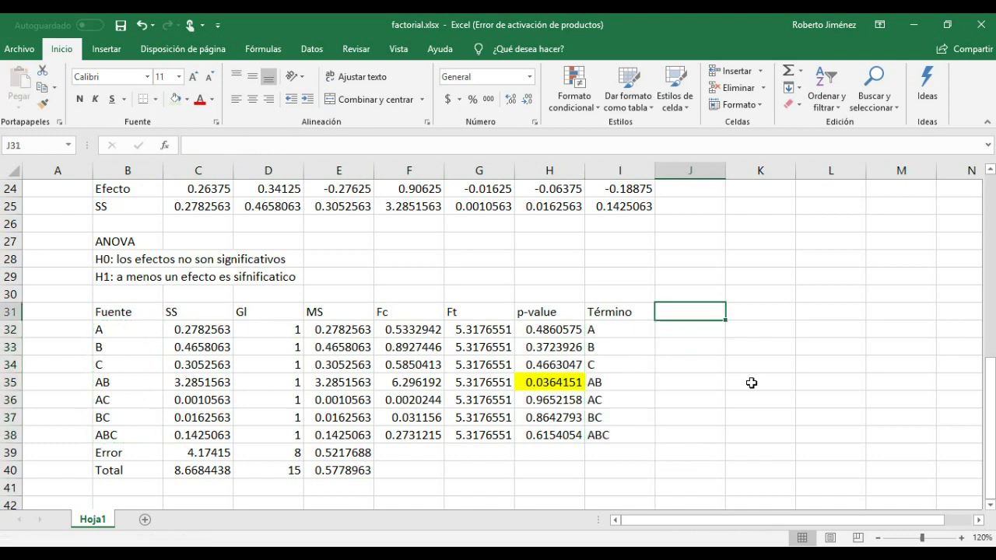
text(E)
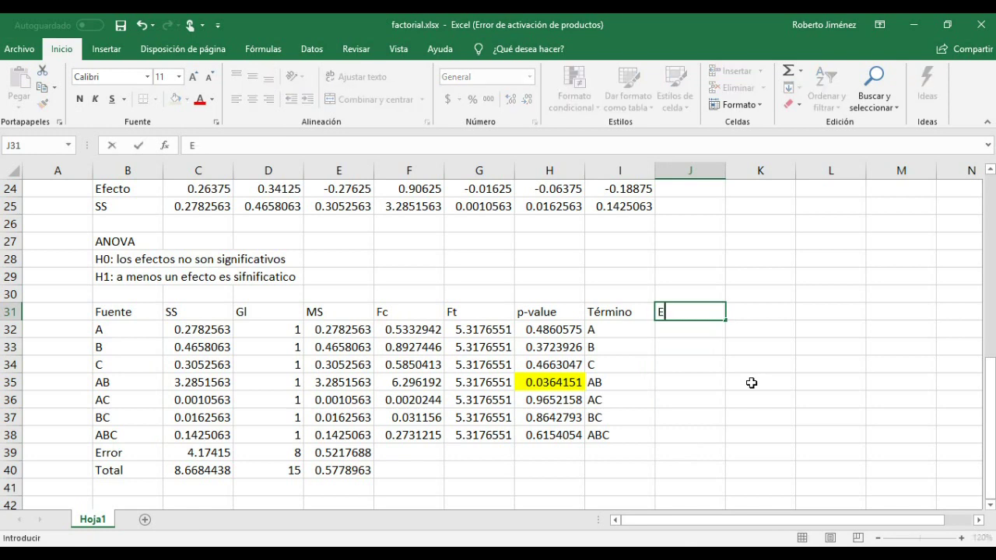
text(fecto Std)
key(Return)
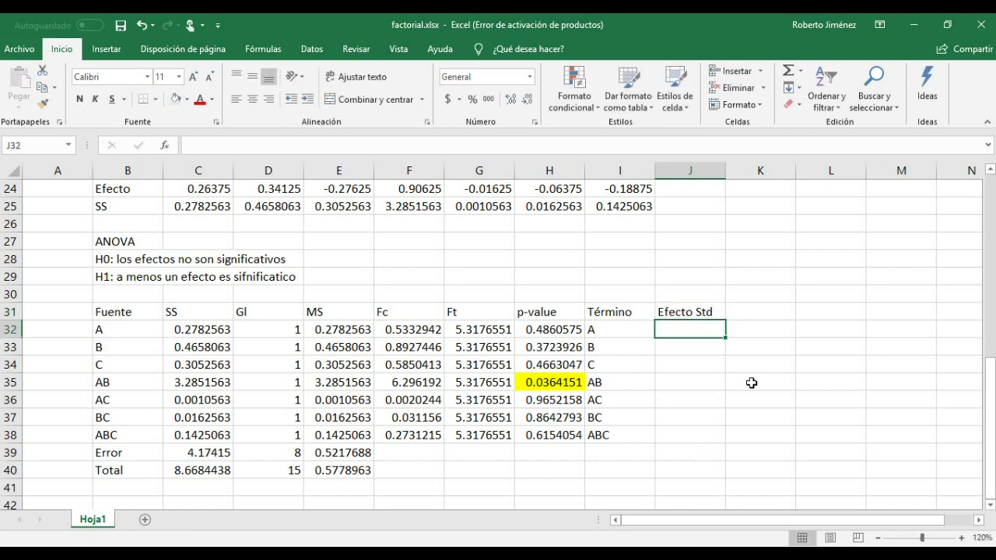
key(Left)
key(Left)
key(Left)
key(Left)
key(Left)
key(Left)
key(Right)
key(Right)
key(Right)
key(Right)
key(Right)
key(Right)
key(Right)
key(Right)
key(Right)
key(Right)
key(Left)
key(Left)
key(Left)
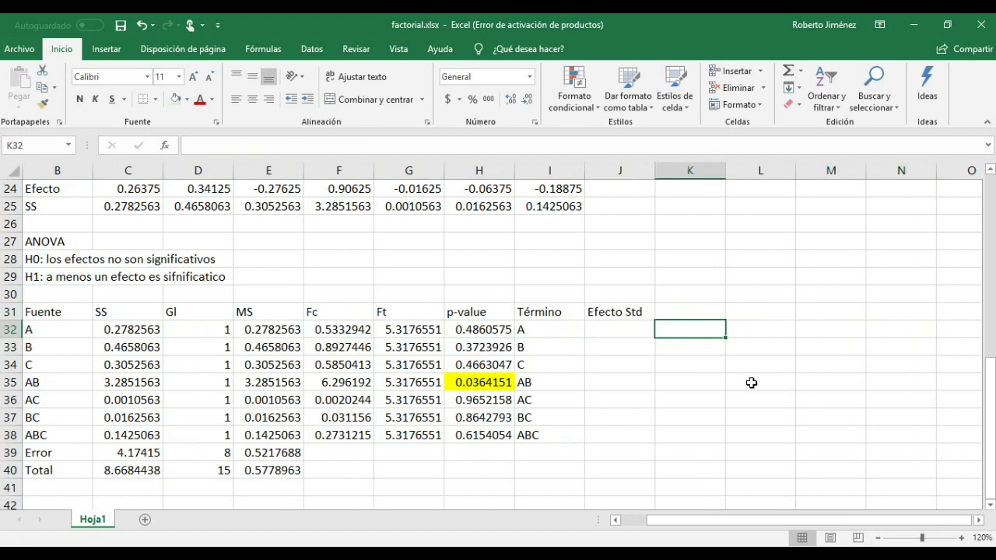
key(Left)
key(Left)
key(Left)
key(Left)
key(Left)
key(Left)
key(Left)
key(Left)
key(Left)
key(Left)
key(Right)
key(Right)
key(Right)
key(Right)
key(Right)
key(Right)
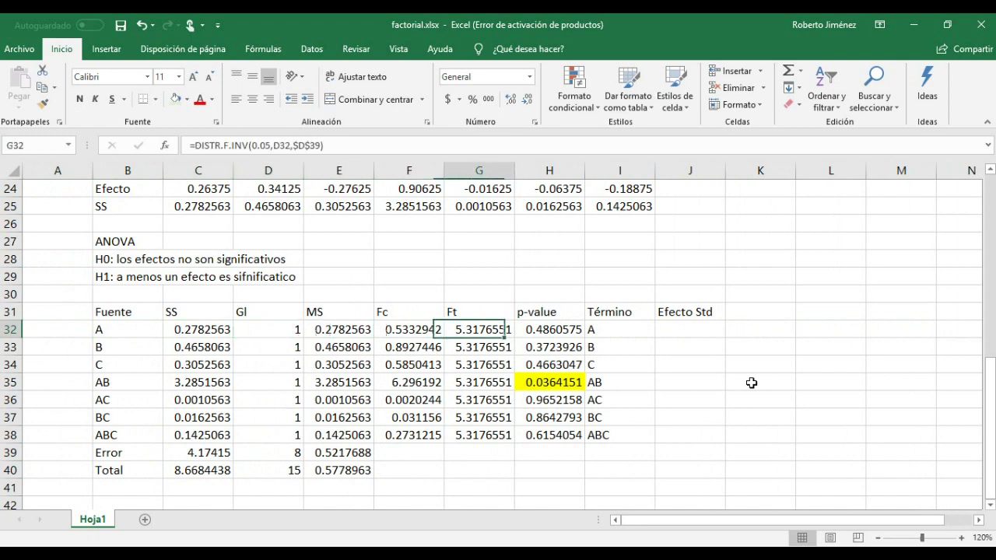
key(Right)
key(Right)
key(Right)
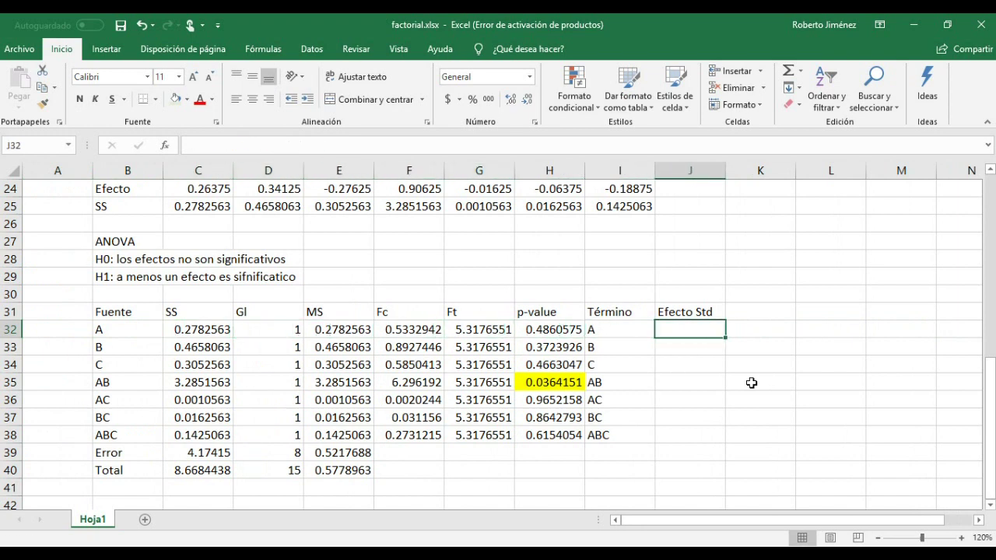
Compute the standardized effect of A in J32 with =RAIZ(F32) and fill the formula down to J38
text(=raiz()
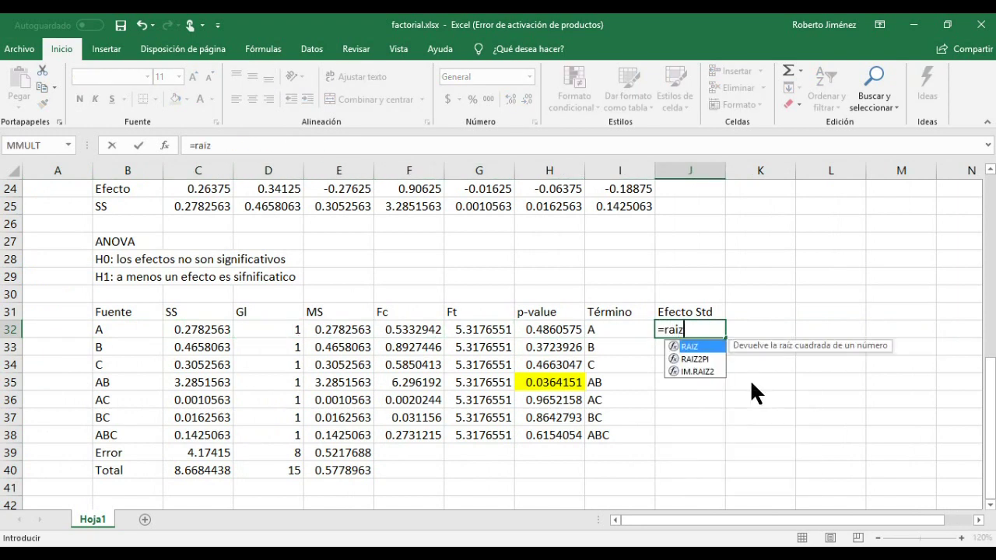
key(Left)
key(Left)
key(Left)
key(Left)
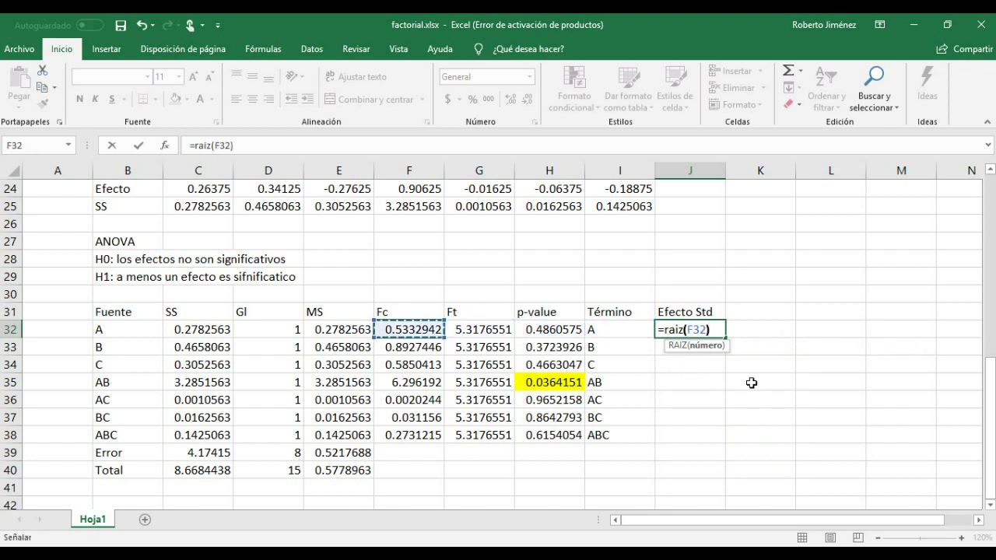
key(Return)
key(Up)
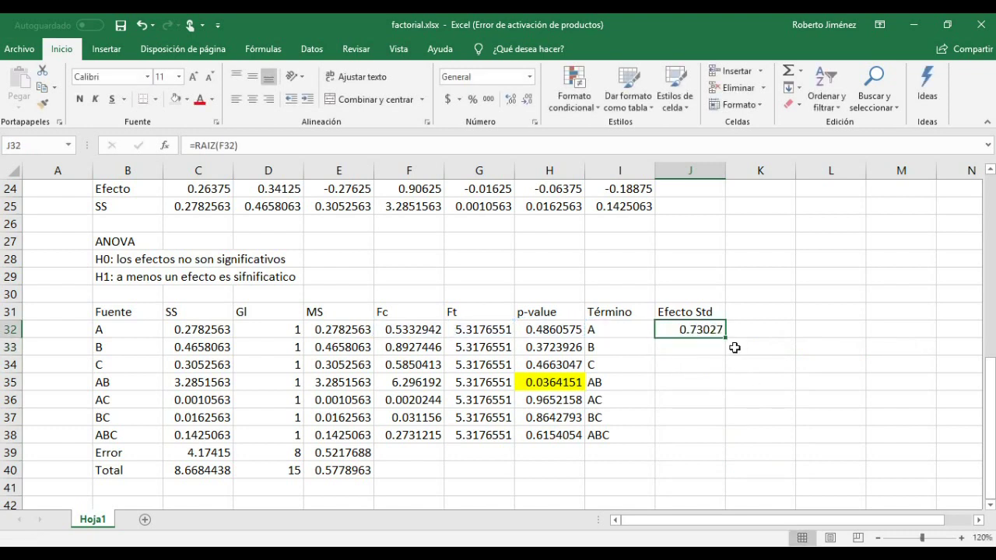
drag(725, 338, 712, 436)
click(749, 375)
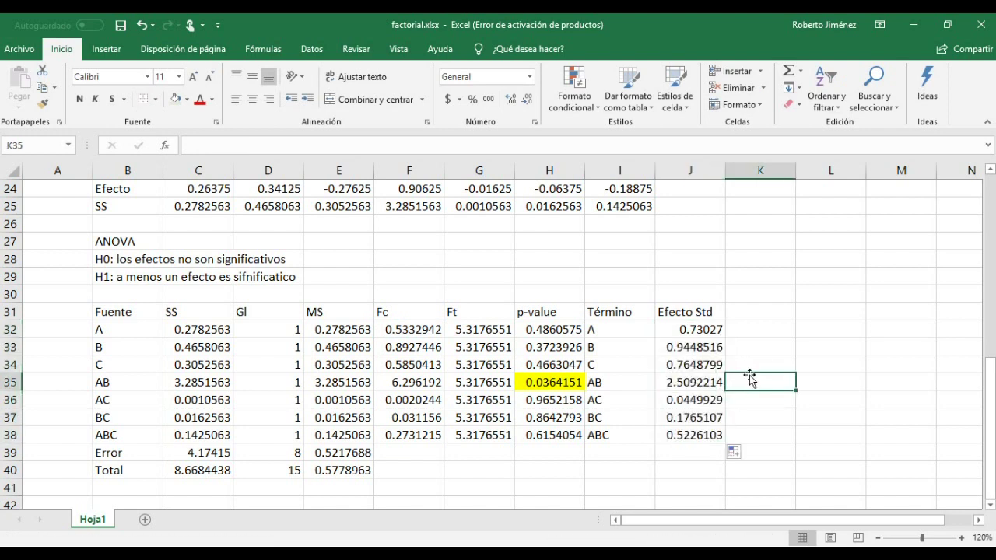
Enter the column header "ME" in K31, next to Efecto Std
key(Left)
key(Up)
key(Up)
key(Up)
key(Up)
key(Right)
text(M)
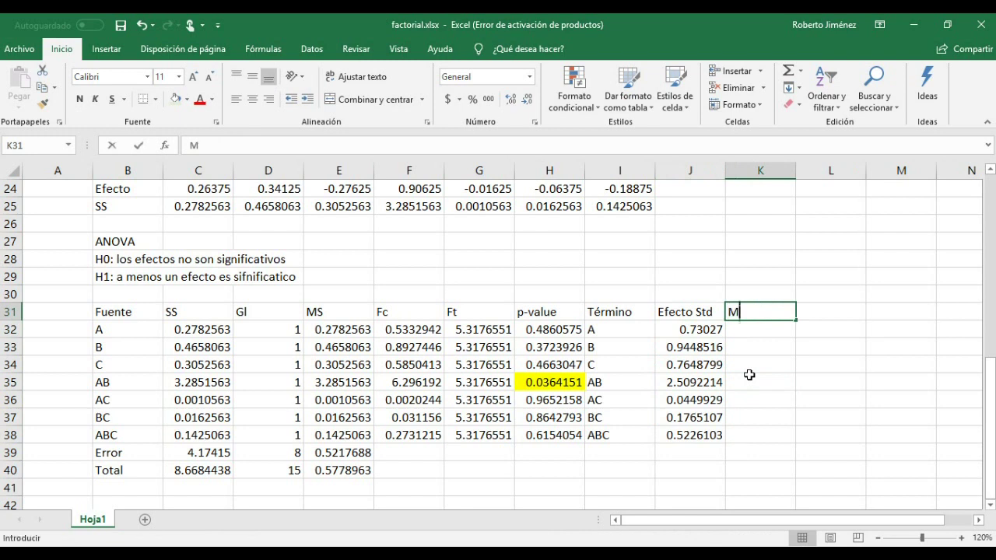
text(E)
key(Return)
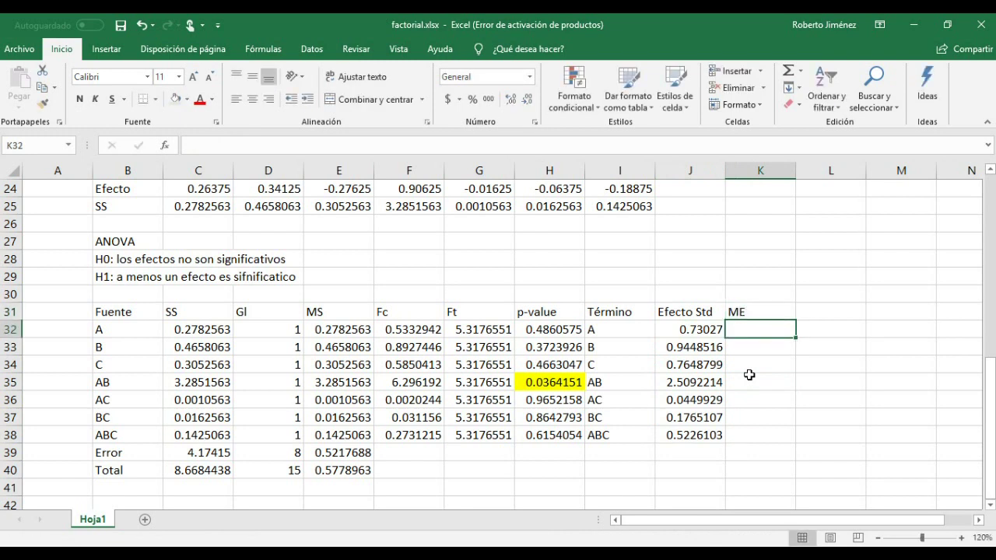
key(Up)
key(Down)
key(Left)
key(Left)
key(Right)
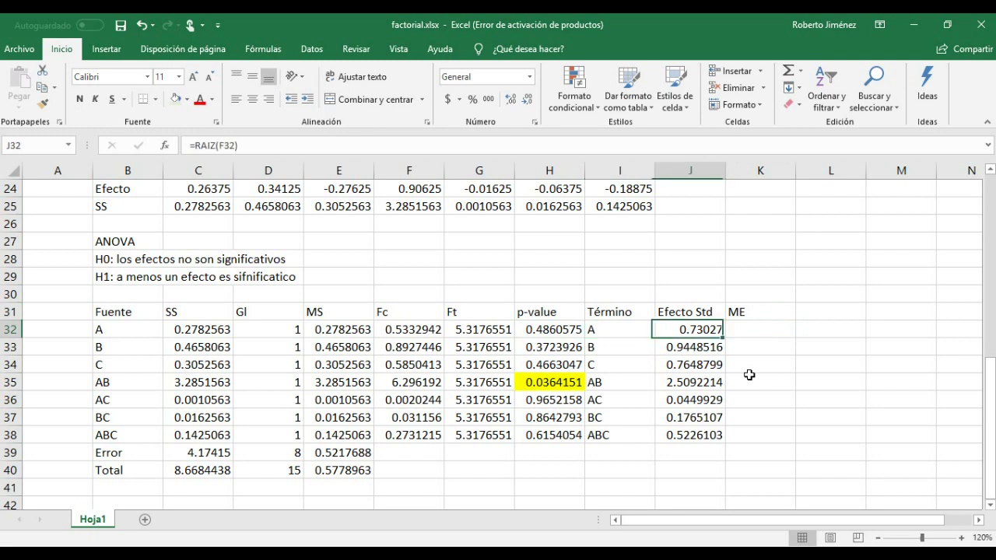
key(Right)
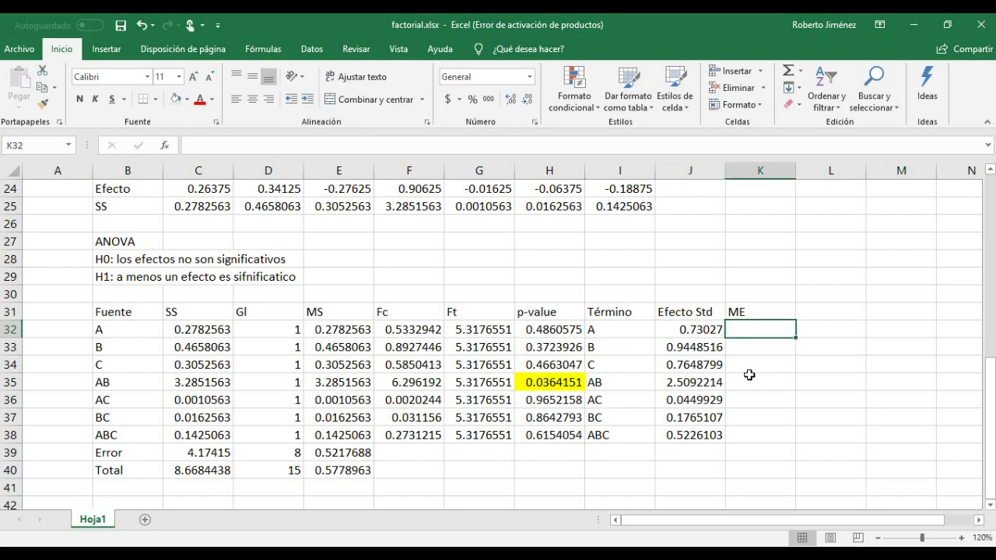
Compute the ME of A in K32 with =INV.T(1-0.05/2,$D$39) and fill the formula down to K38
text(=inv)
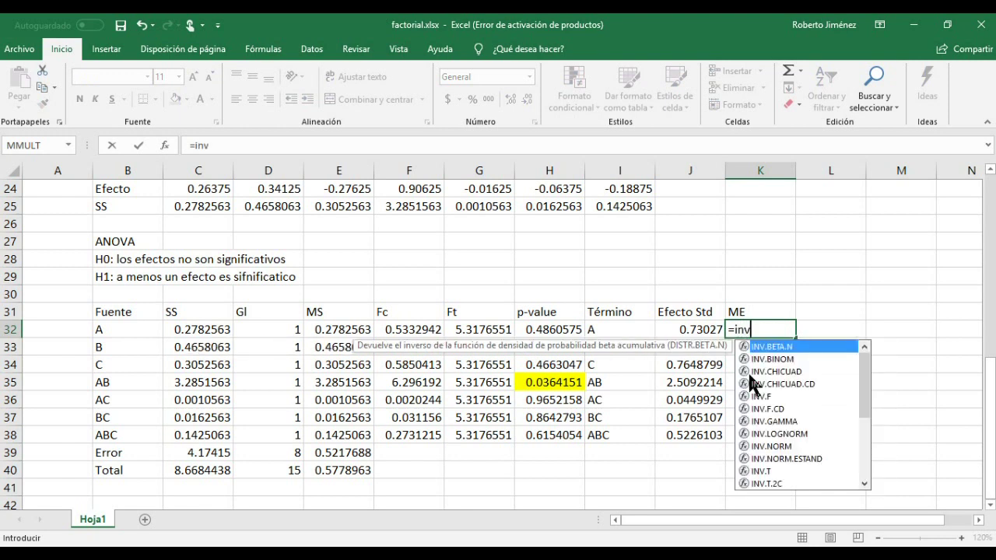
text(.t(1-0.05/2)
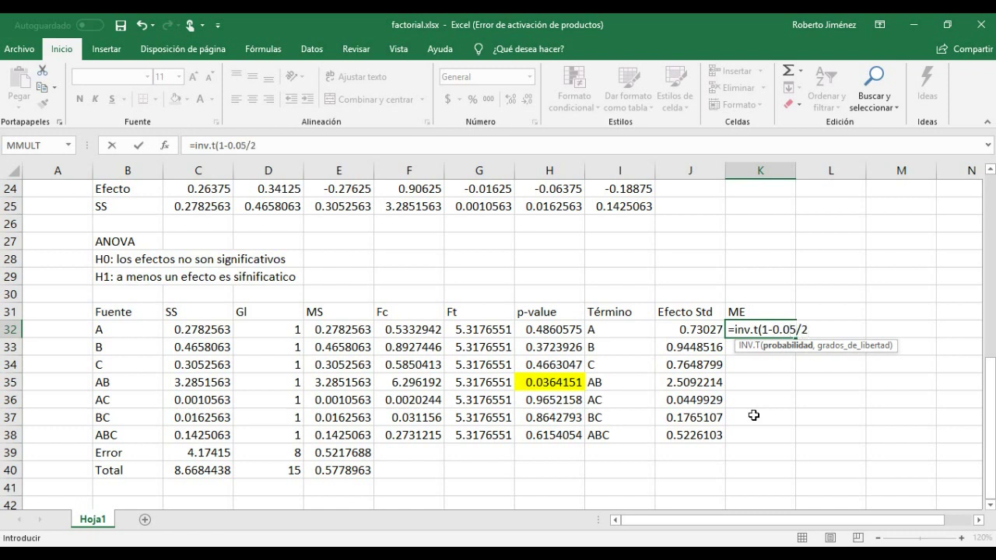
text(,)
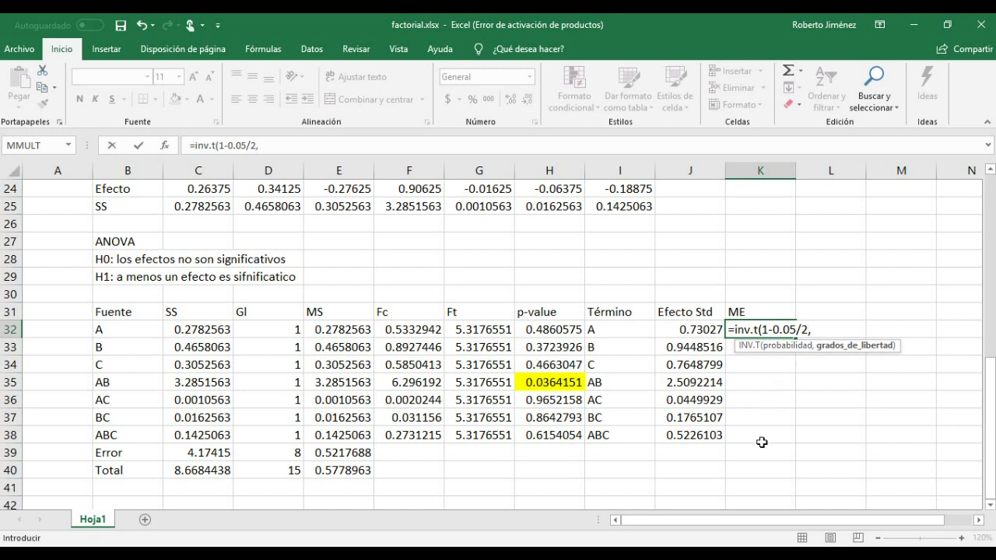
click(289, 455)
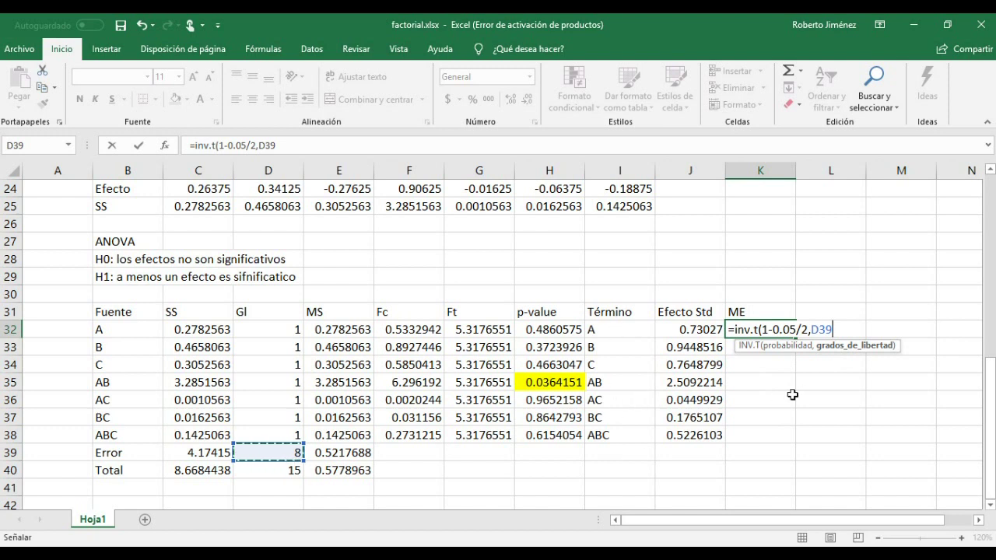
key(F4)
text())
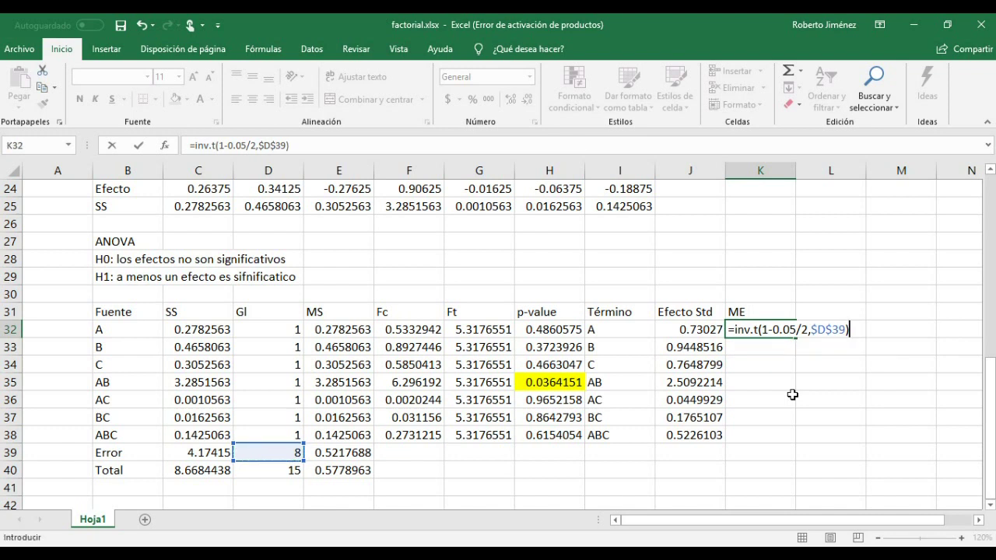
key(Return)
key(Up)
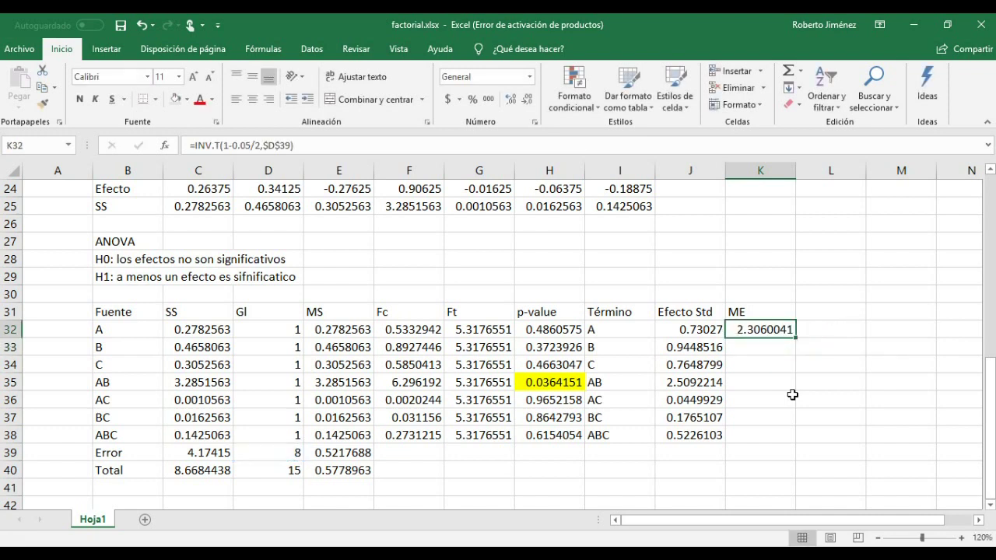
drag(797, 336, 781, 442)
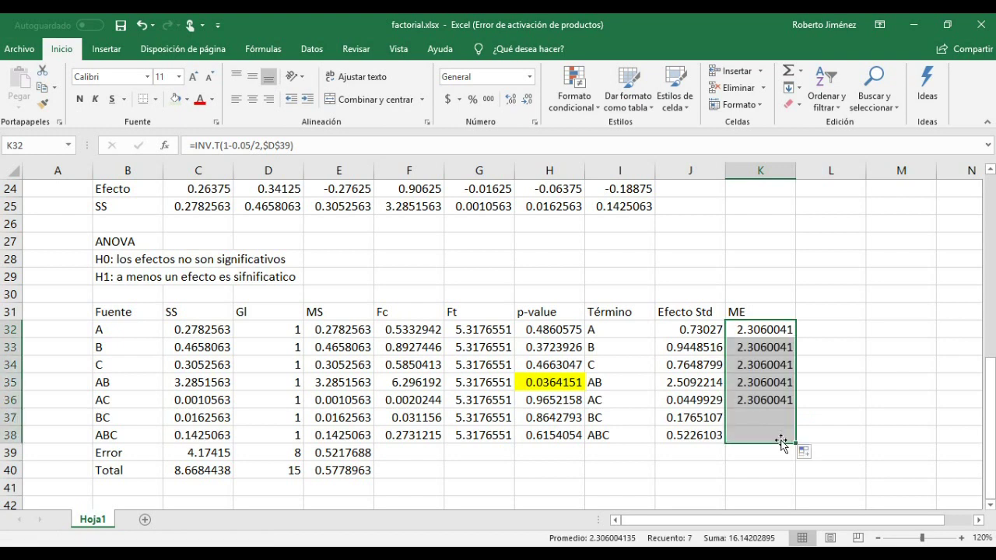
Center the header labels in B31:K31 and make them bold
click(645, 311)
key(Left)
key(ctrl+Left)
key(ctrl+shift+Right)
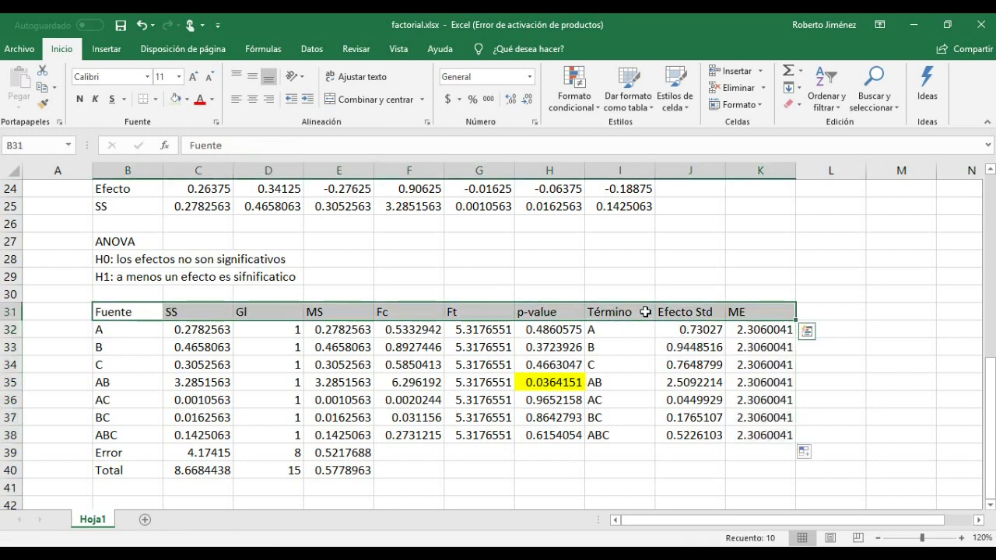
click(252, 98)
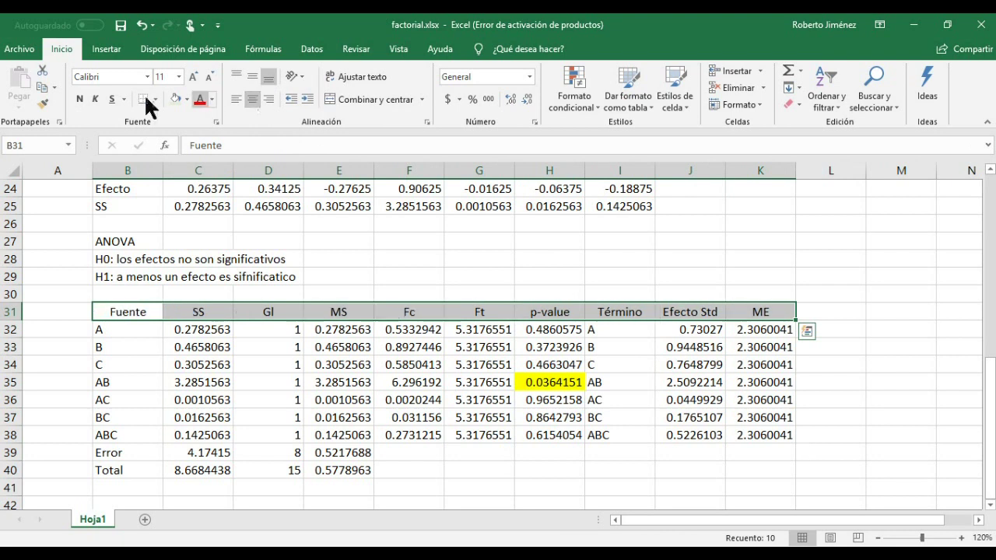
Fill the header row B31:K31 with the lightest blue theme color
click(186, 99)
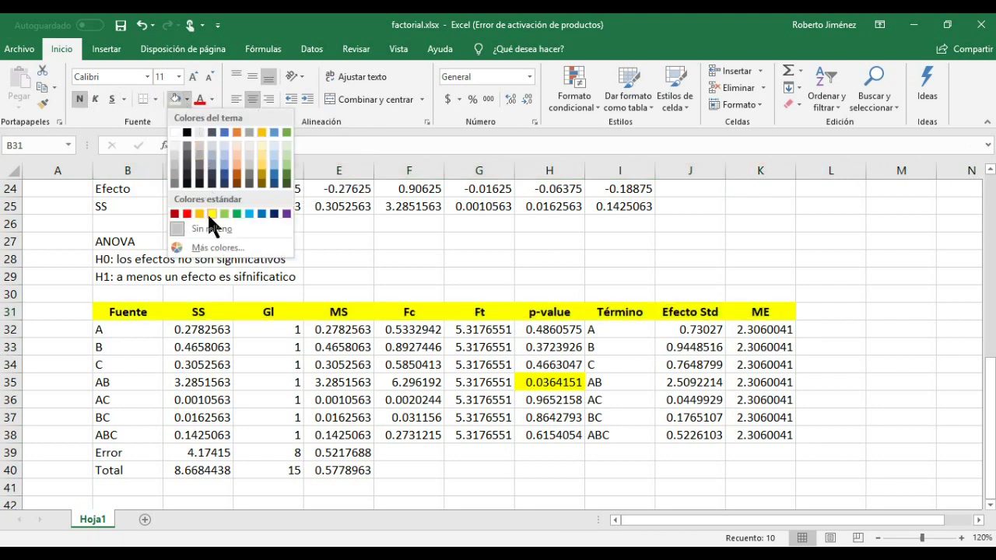
click(260, 214)
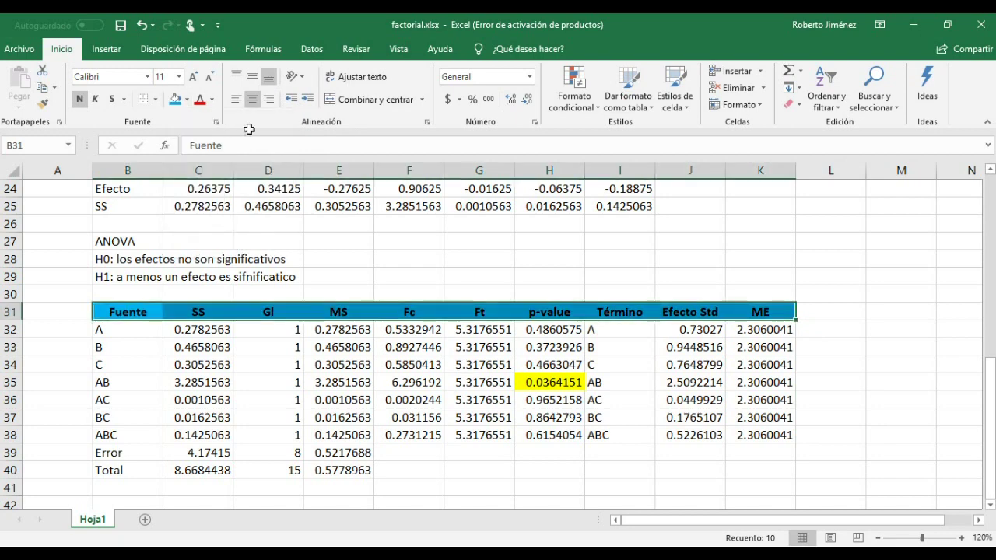
click(188, 99)
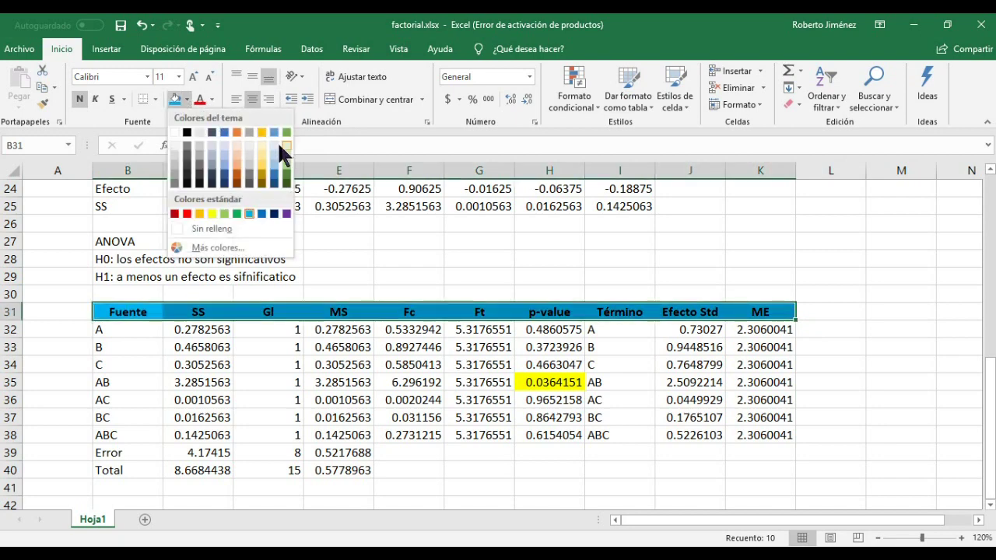
click(274, 146)
click(663, 348)
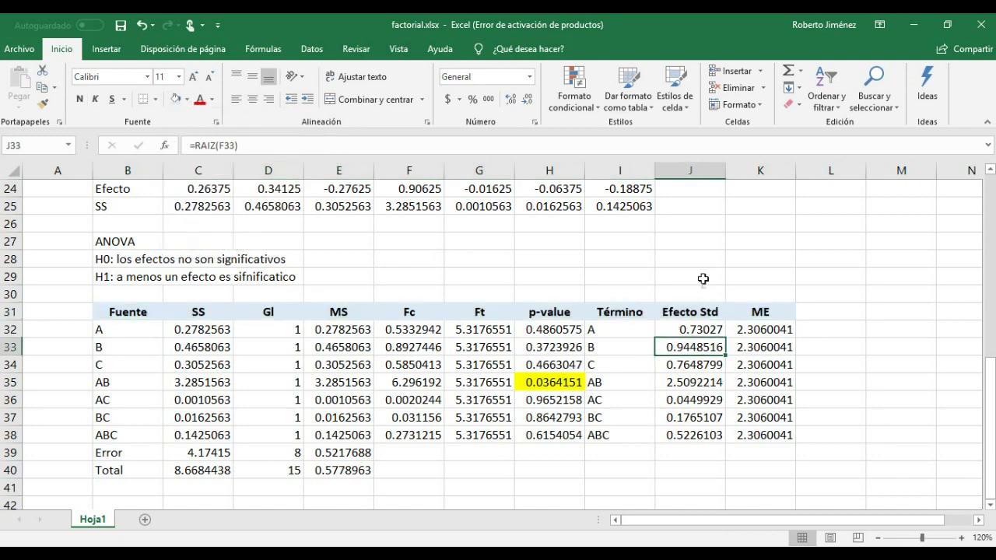
Examine the Término, Efecto Std and ME values in I31:K38 alongside the p-value column
click(714, 257)
key(Left)
key(Down)
key(Down)
key(Down)
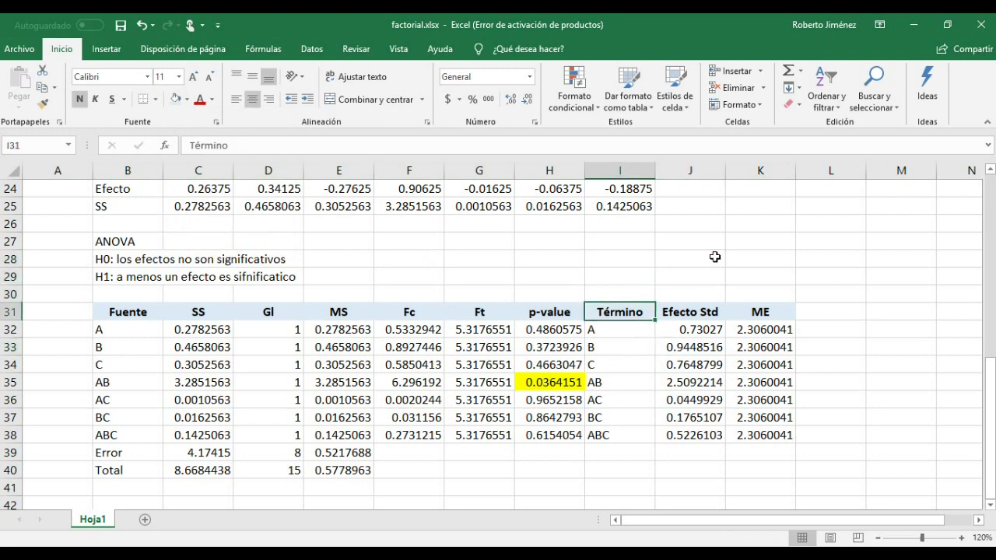
key(shift+Right)
key(shift+Right)
key(shift+Down)
key(shift+Down)
key(shift+Down)
key(shift+Down)
key(shift+Down)
key(shift+Down)
key(shift+Down)
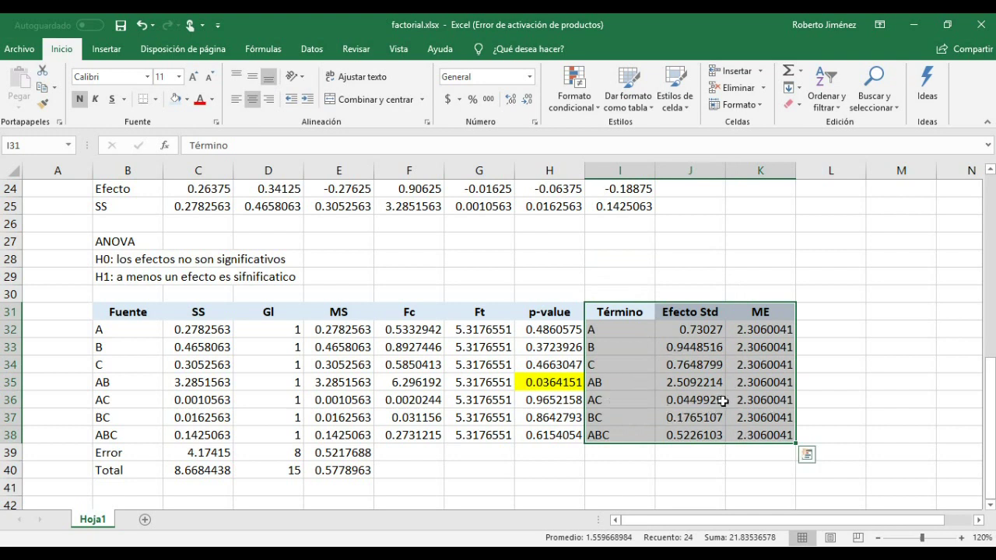
key(Left)
key(Left)
key(Left)
key(Left)
key(Left)
key(Left)
key(Left)
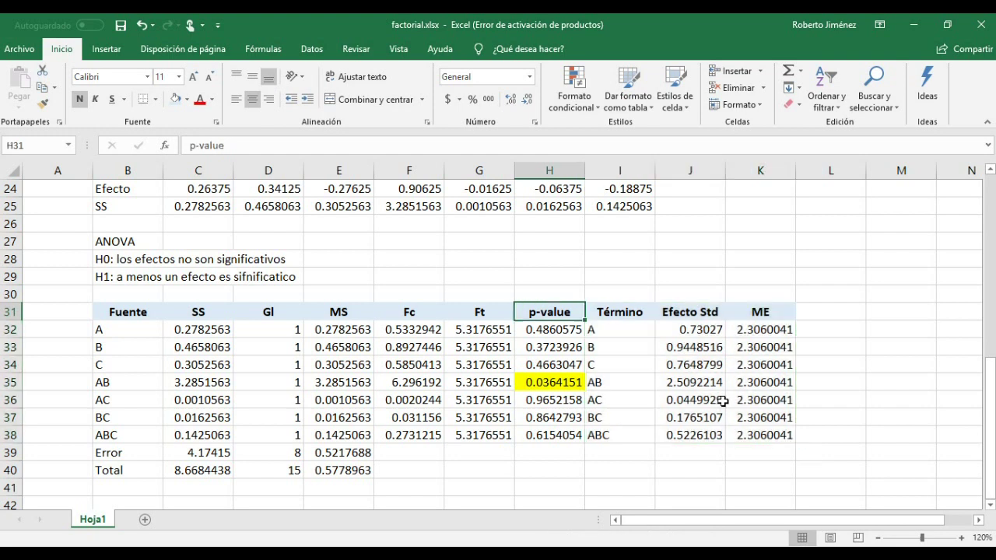
key(Down)
key(Right)
key(Right)
key(Right)
key(Right)
key(Right)
key(Right)
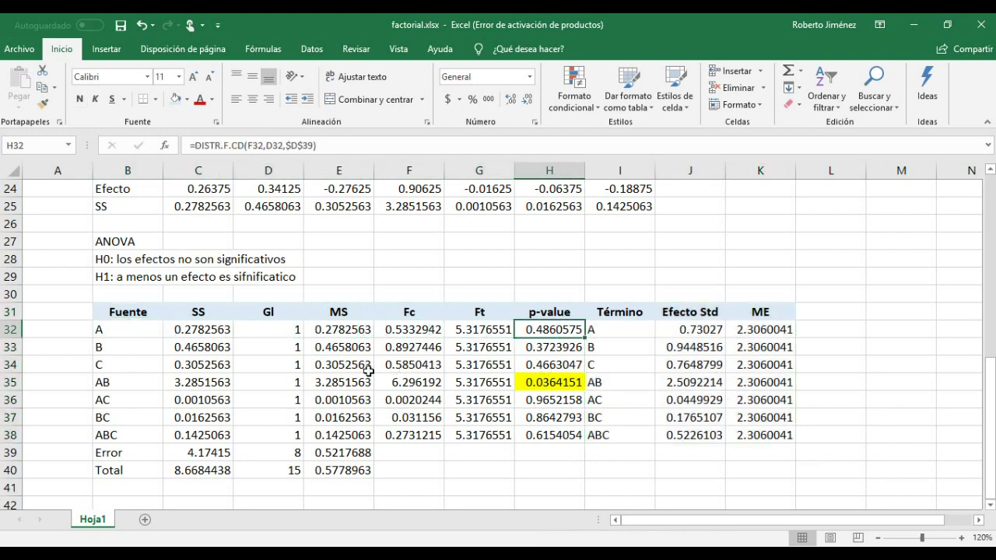
Insert a 2-D clustered column chart from the Término, Efecto Std and ME data in I31:K38
click(631, 312)
key(ctrl+shift+Down)
key(ctrl+shift+Right)
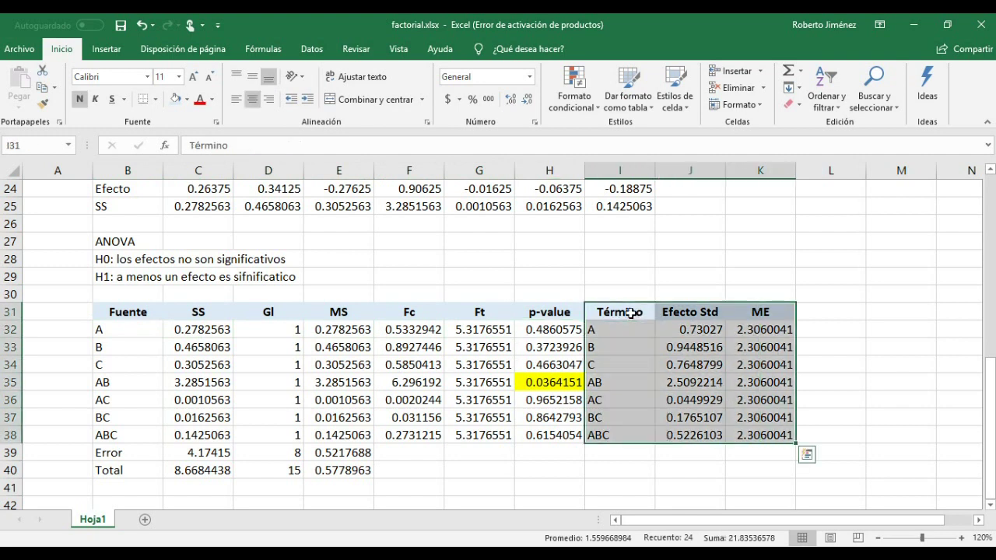
click(980, 521)
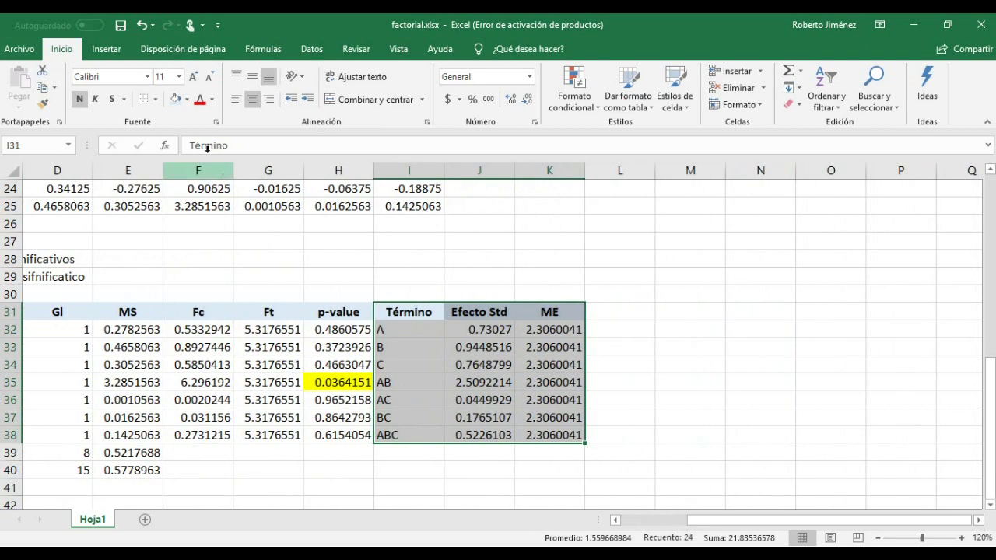
click(106, 51)
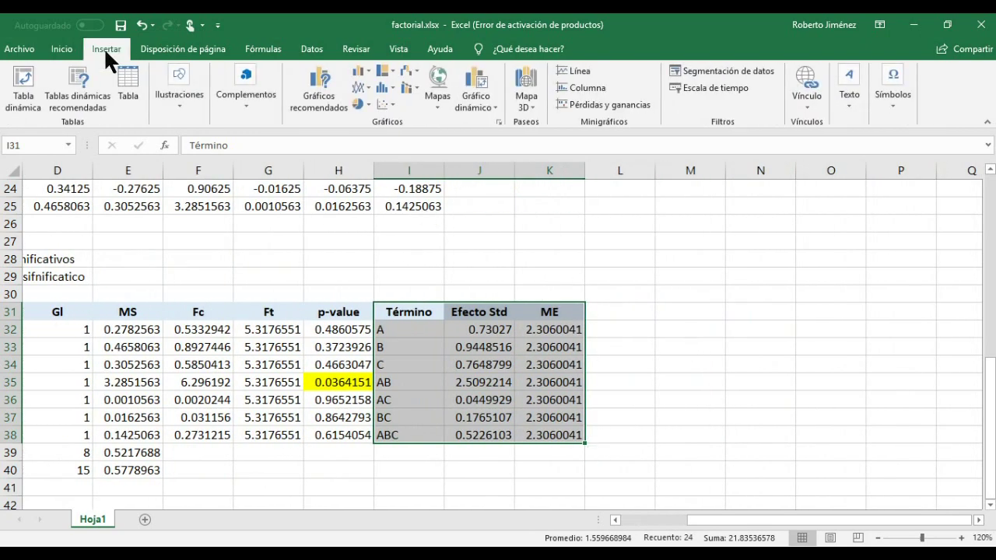
click(362, 74)
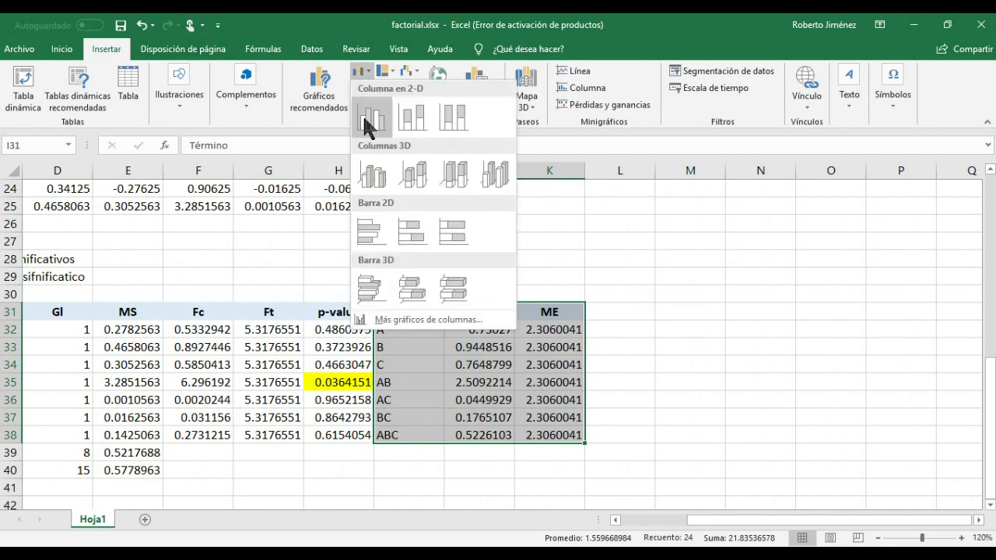
click(364, 117)
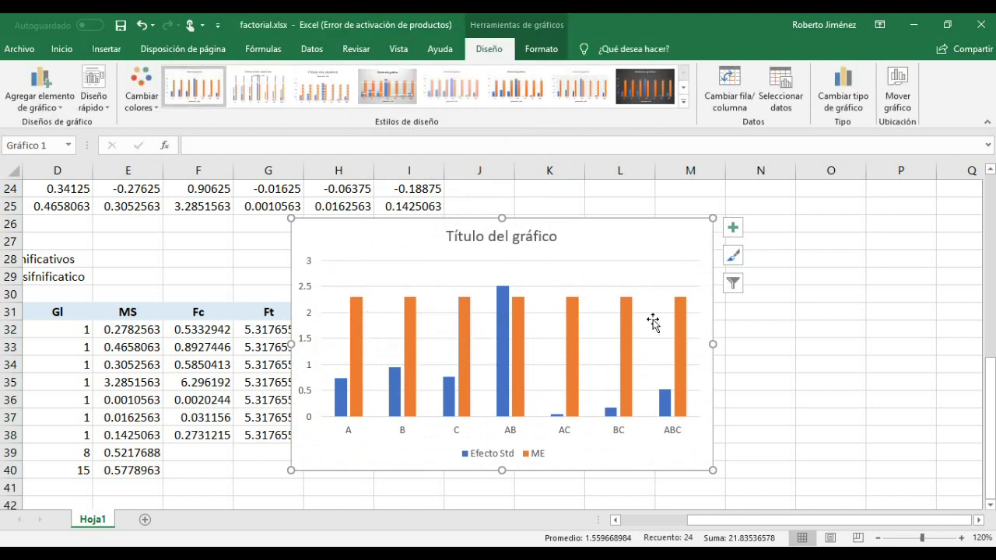
Change the chart to a clustered column and line combination, showing Efecto Std as columns and ME as a line
mouse_move(358, 314)
right_click(358, 314)
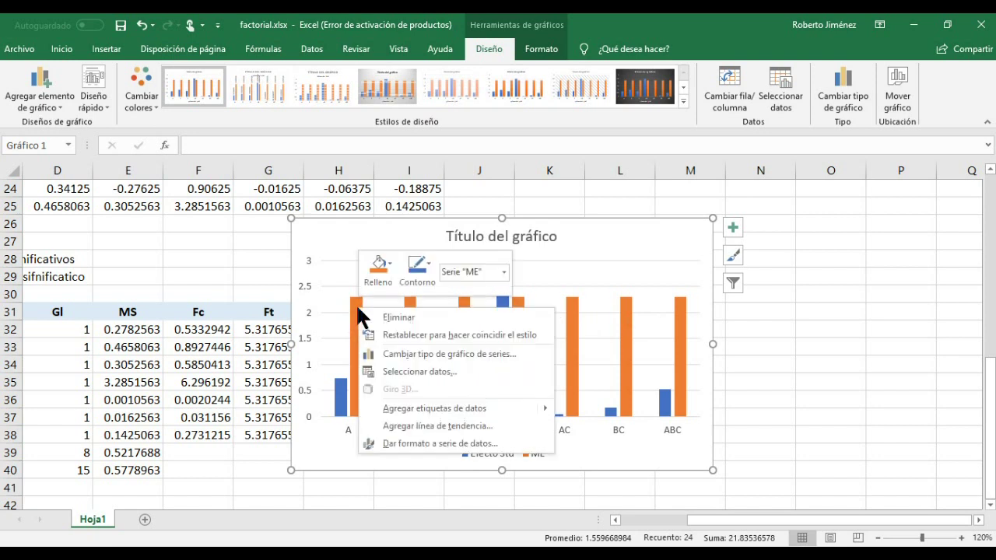
click(392, 355)
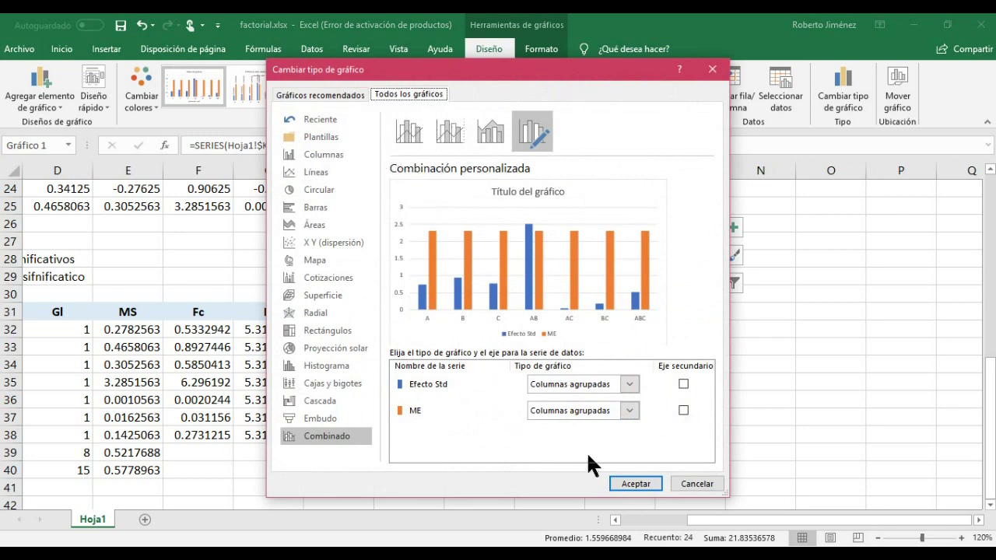
click(631, 411)
click(631, 411)
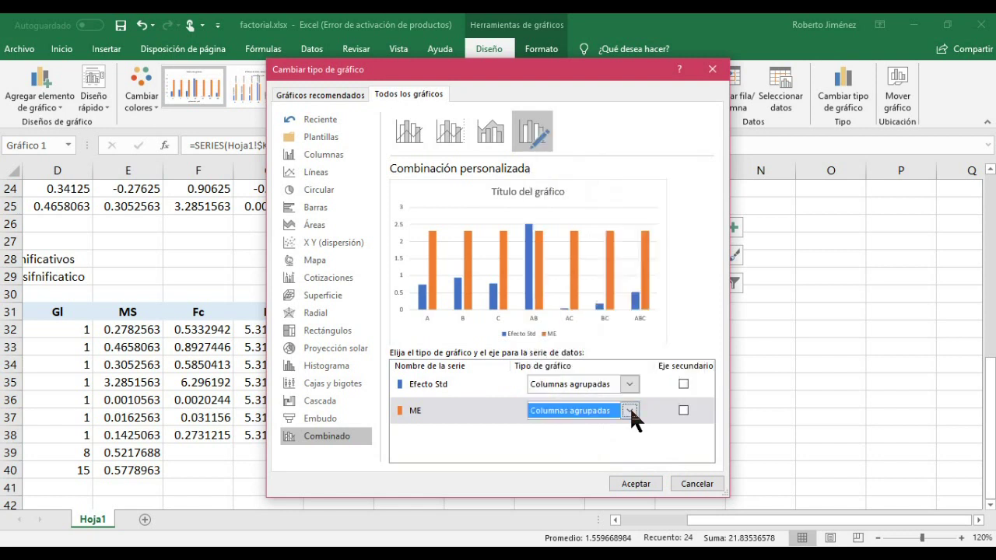
click(411, 133)
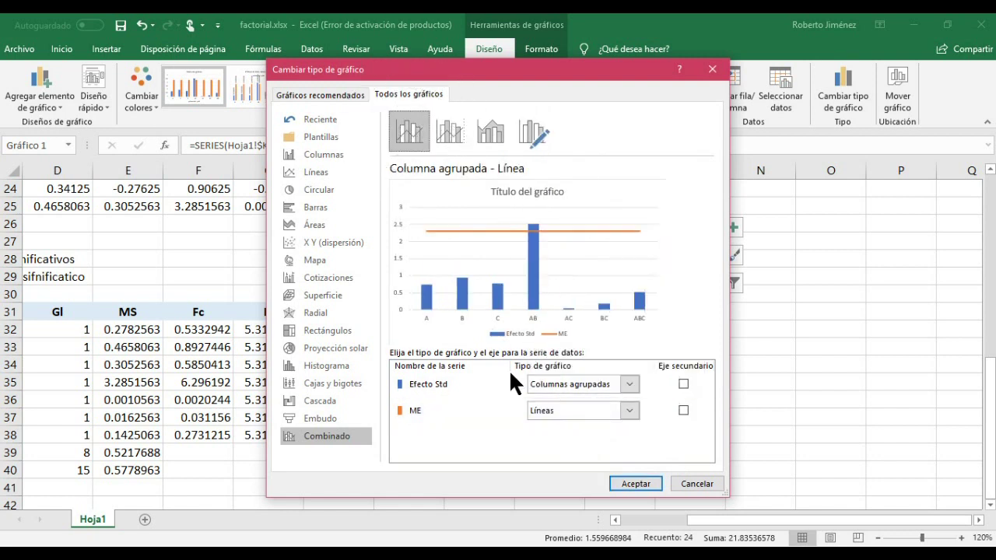
click(634, 484)
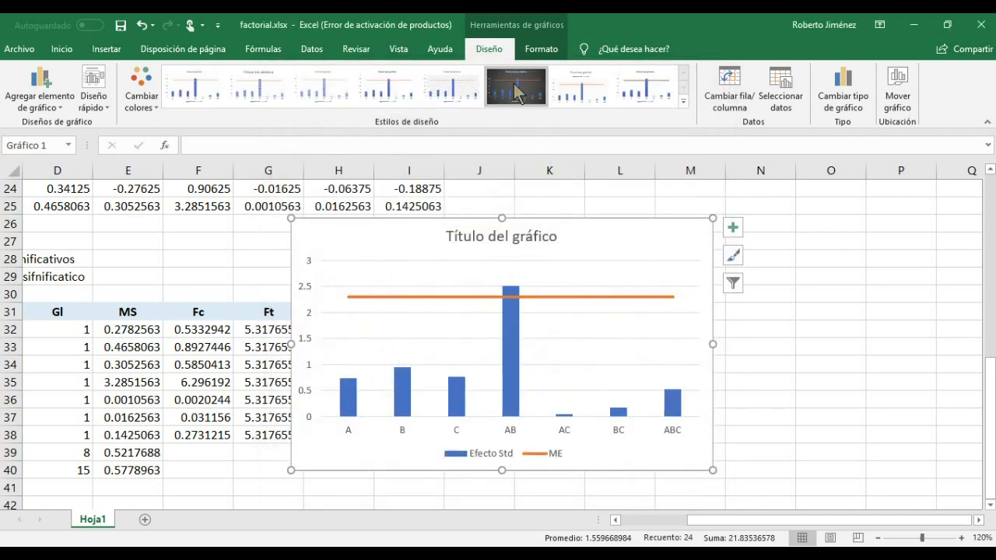
Apply the dark chart style and set the chart title to "Efecto Std"
click(516, 91)
click(502, 242)
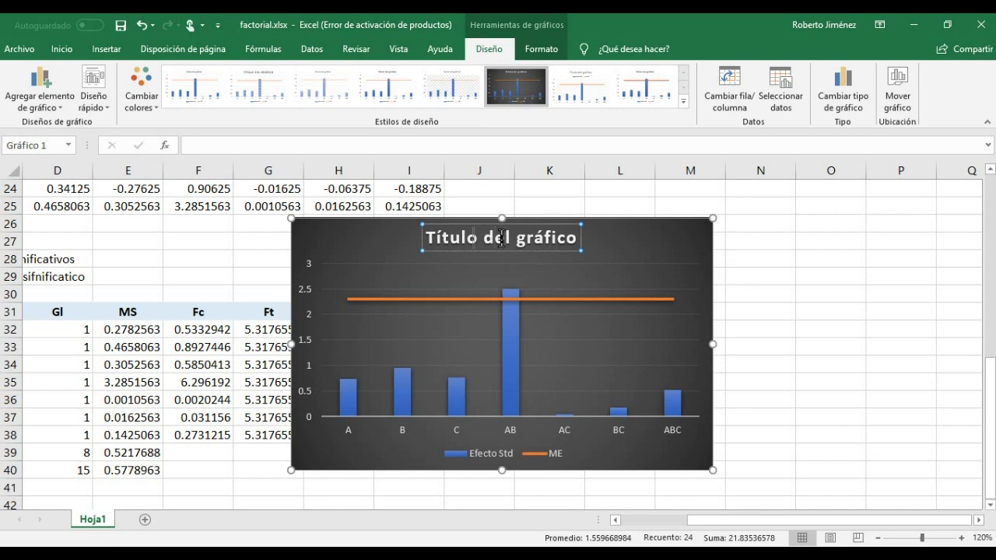
key(shift+Right)
key(shift+Right)
key(shift+Right)
key(shift+Right)
key(shift+Right)
key(shift+Right)
key(shift+Right)
key(shift+Right)
key(shift+Right)
key(shift+Right)
key(shift+Right)
key(shift+Right)
key(shift+Right)
key(shift+Right)
key(shift+Right)
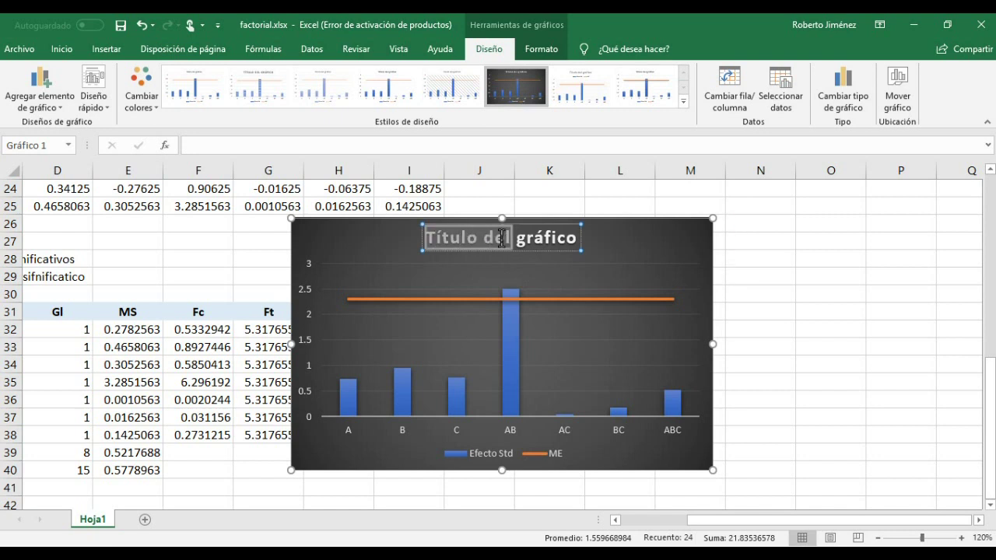
key(shift+Right)
key(shift+Right)
key(shift+Right)
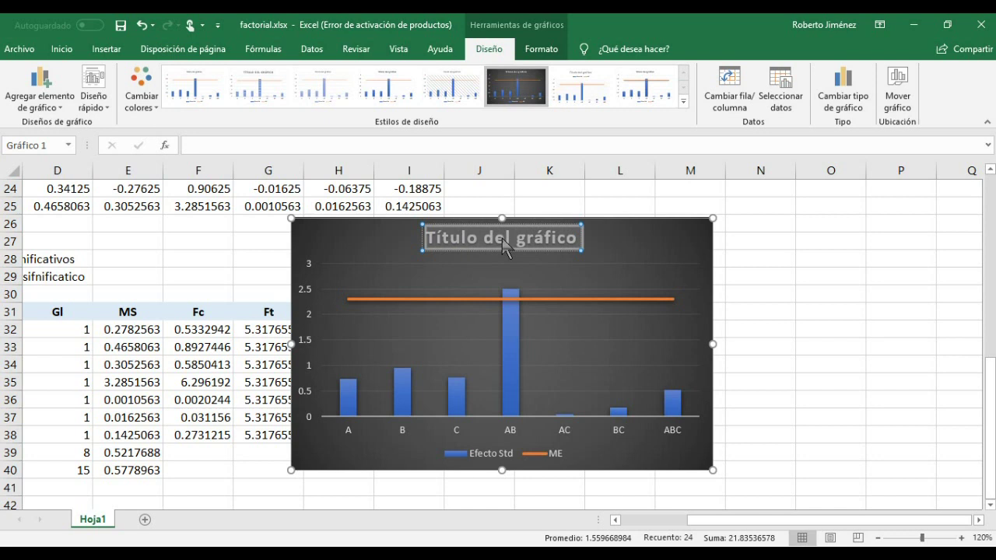
text(Efecto Std)
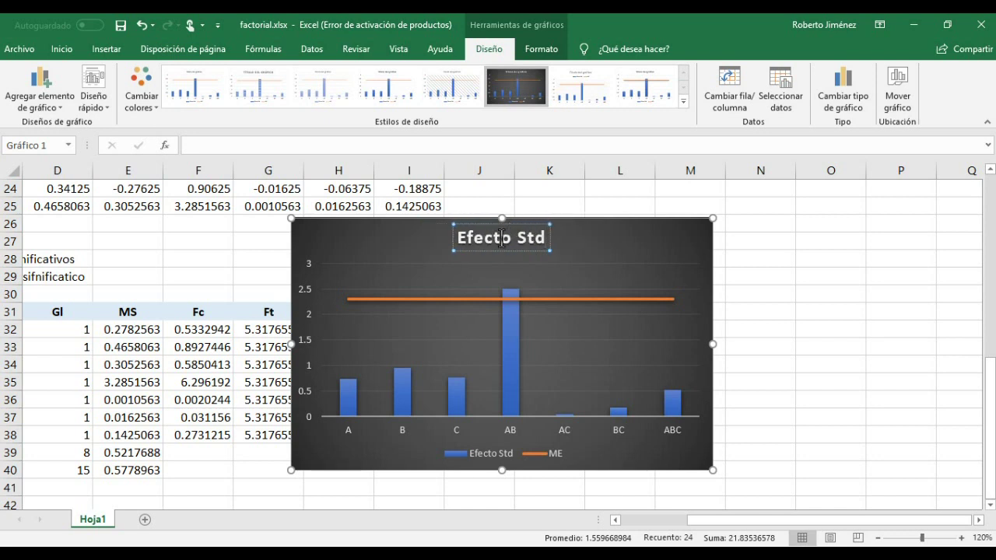
click(787, 295)
Shrink the chart and place it next to the ME column, covering about L31 to O39
drag(377, 243, 570, 303)
drag(652, 351, 519, 232)
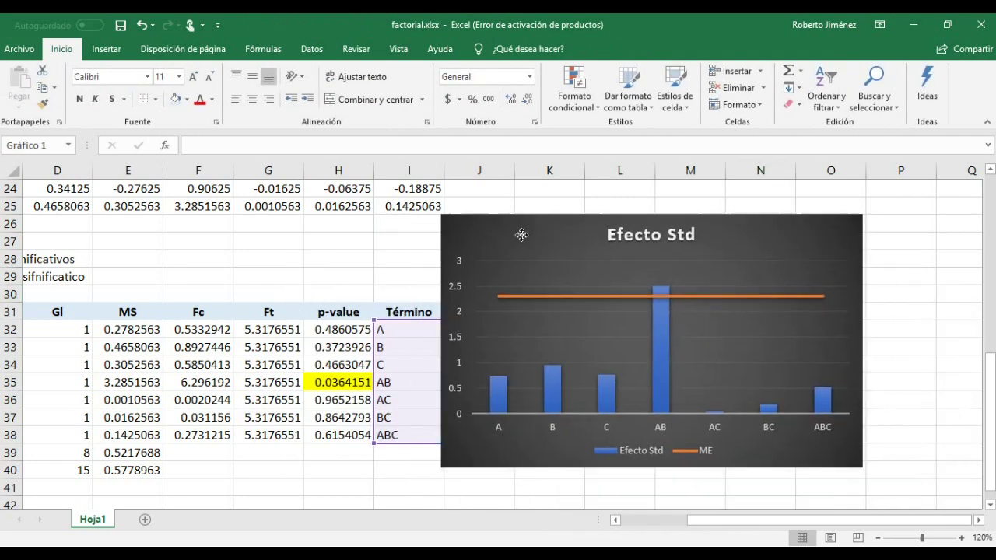
drag(861, 465, 711, 373)
drag(477, 227, 623, 314)
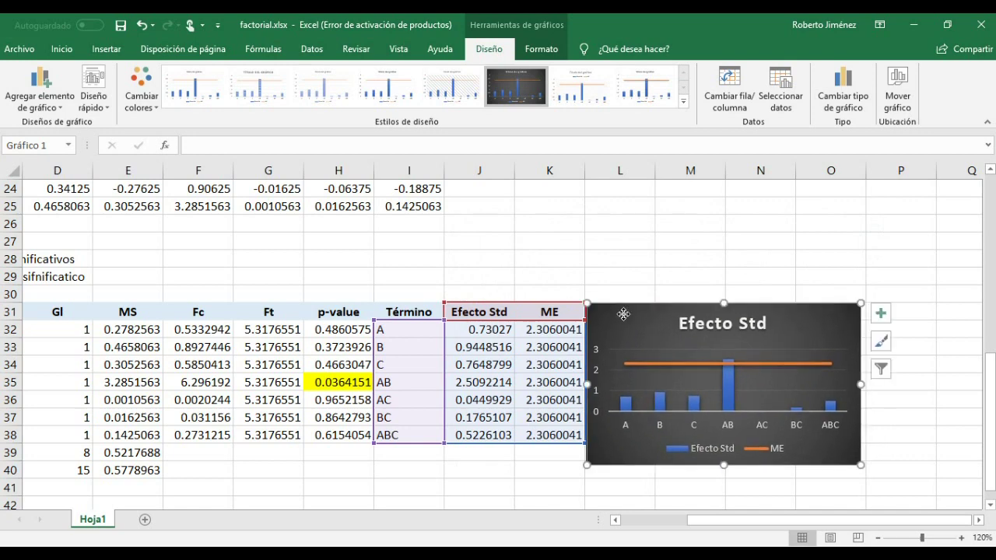
Review the ANOVA table along row 39 together with the chart beside it
click(441, 460)
key(Left)
key(Home)
key(Right)
key(Right)
key(Right)
key(Right)
key(Right)
key(Right)
key(Right)
key(Right)
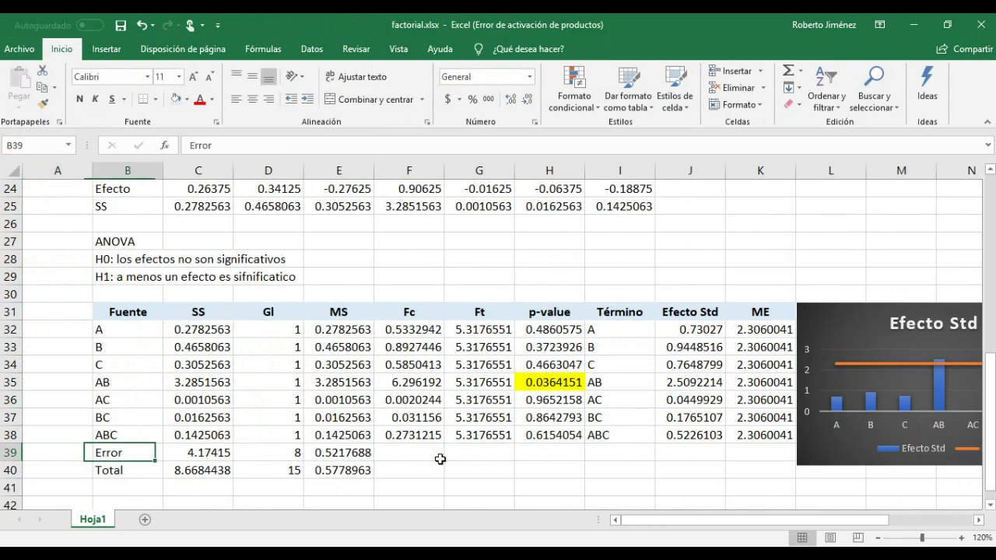
key(Right)
key(Right)
key(Right)
key(Right)
key(Right)
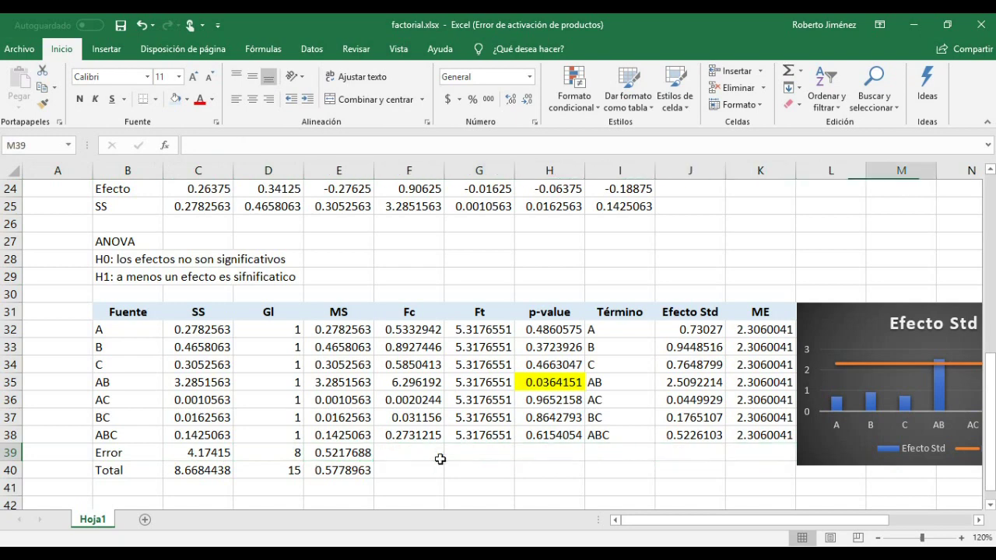
Examine the Efecto Std chart, comparing each term's column with the ME line to identify significant effects
key(Left)
key(Left)
key(Left)
key(Left)
key(Left)
key(Left)
key(Left)
key(Left)
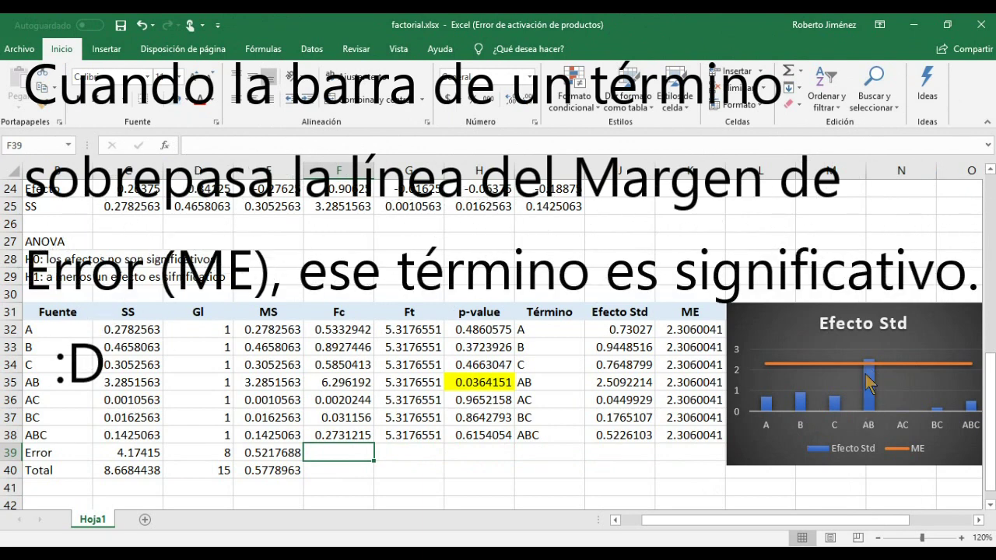
Enter the label "s" in cell B42, below the ANOVA table
click(251, 482)
key(Left)
key(Left)
key(Left)
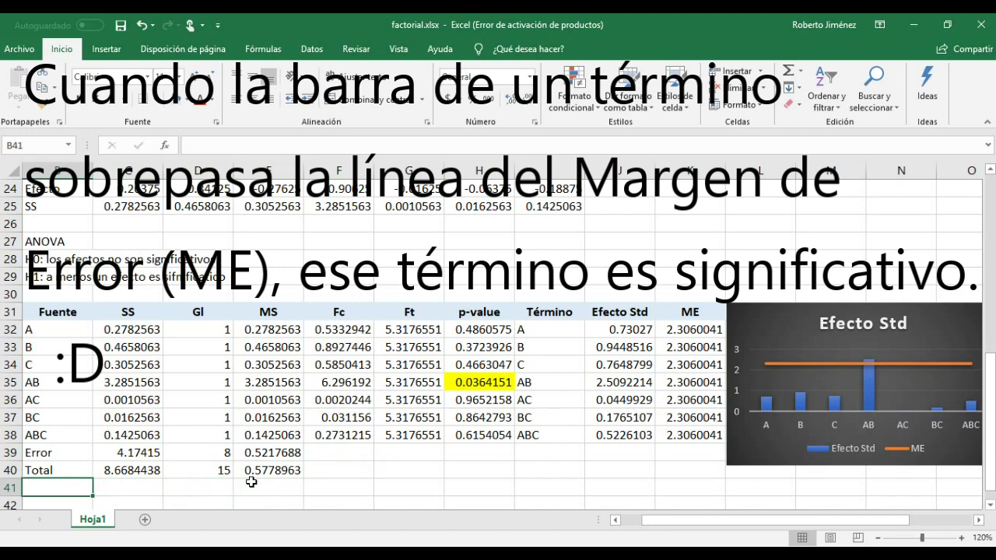
key(Down)
key(Down)
key(Up)
key(Up)
key(Down)
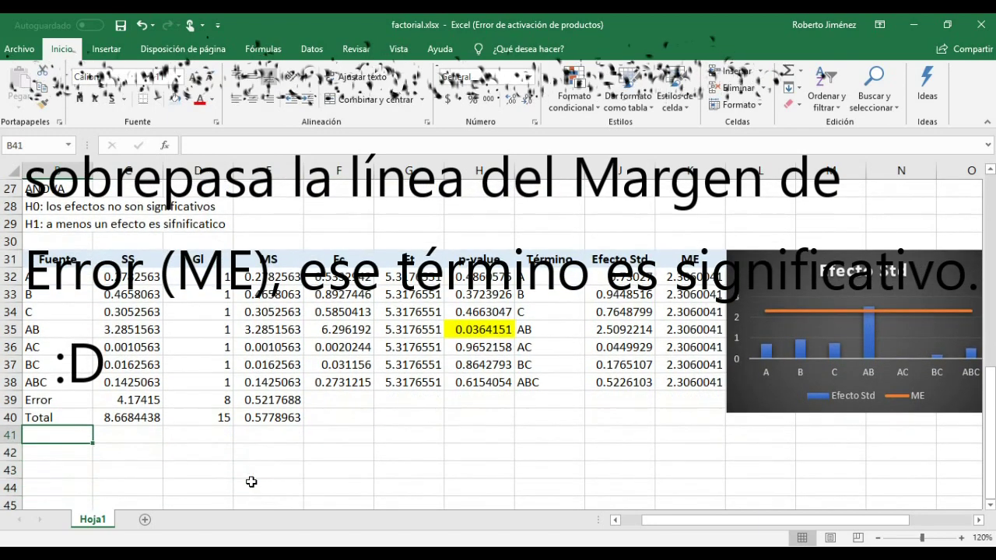
text(s)
key(Return)
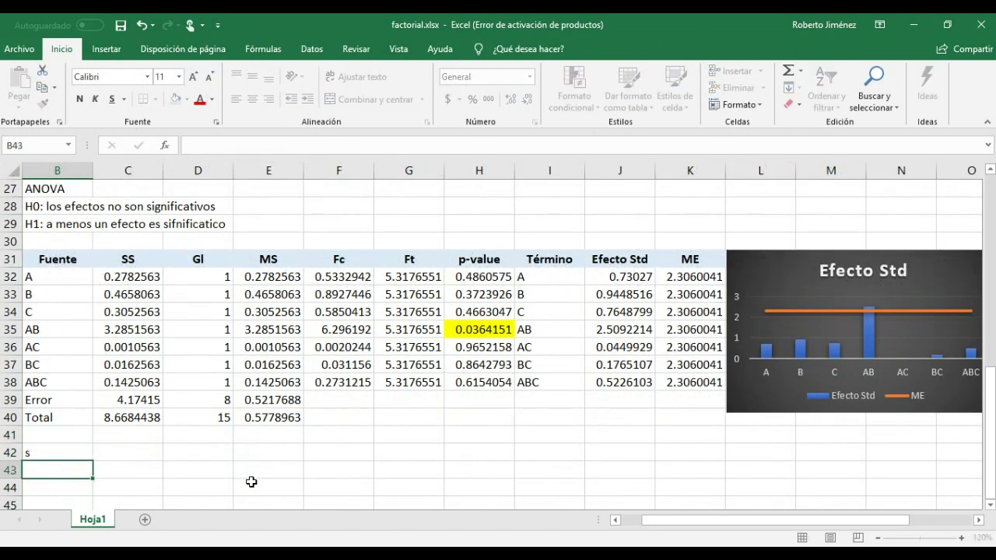
Add the labels "R-CUAD" in B43 and "R-CUAD-AJS" in B44
text(R-CUAD)
key(Return)
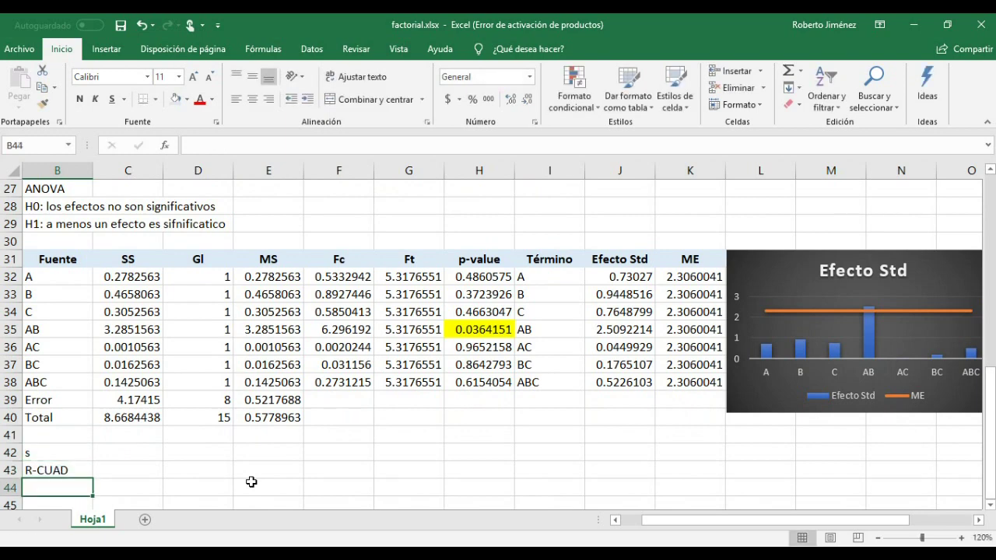
text(R-CUAD)
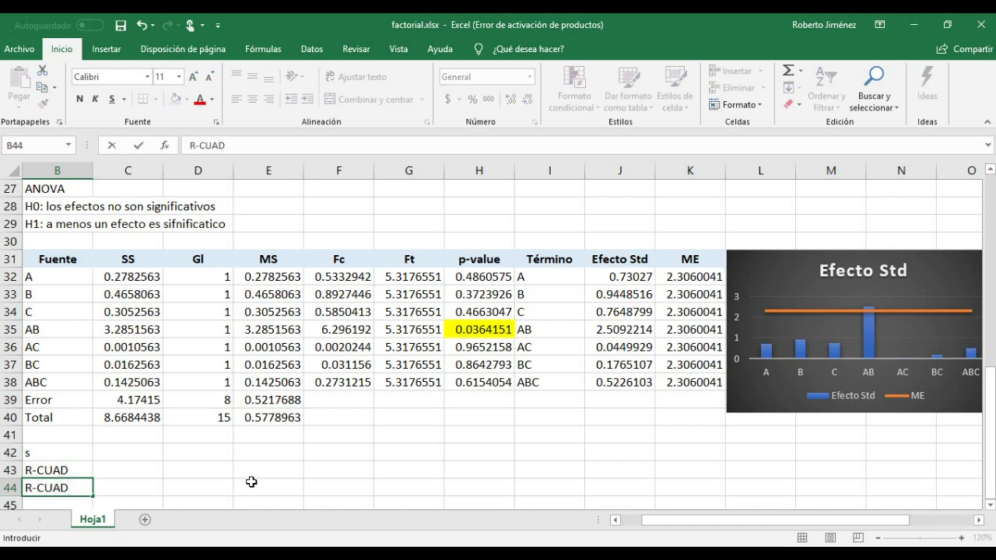
text(-AJS)
key(Return)
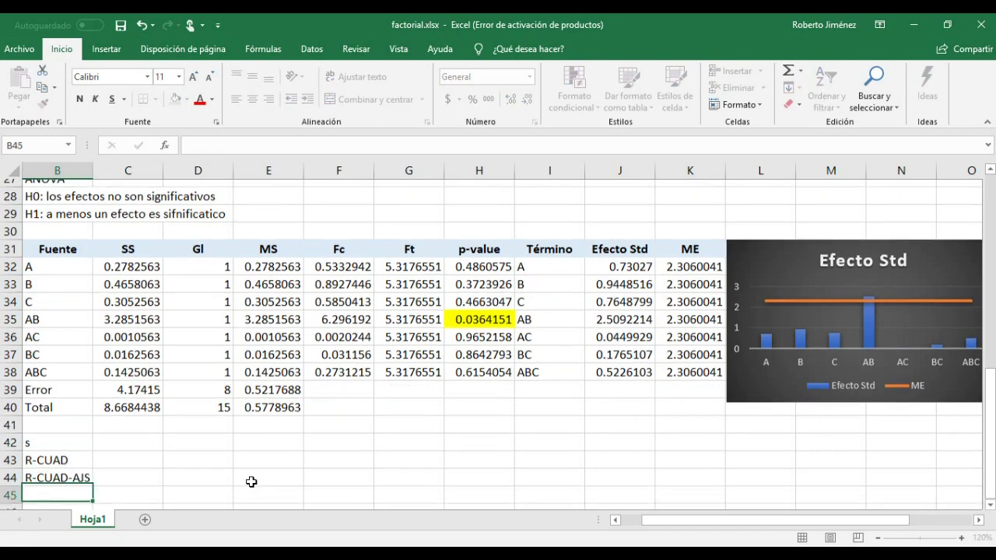
Calculate s in C42 as the square root of the error mean square with =RAIZ(E39)
key(Up)
key(Up)
key(Up)
key(Right)
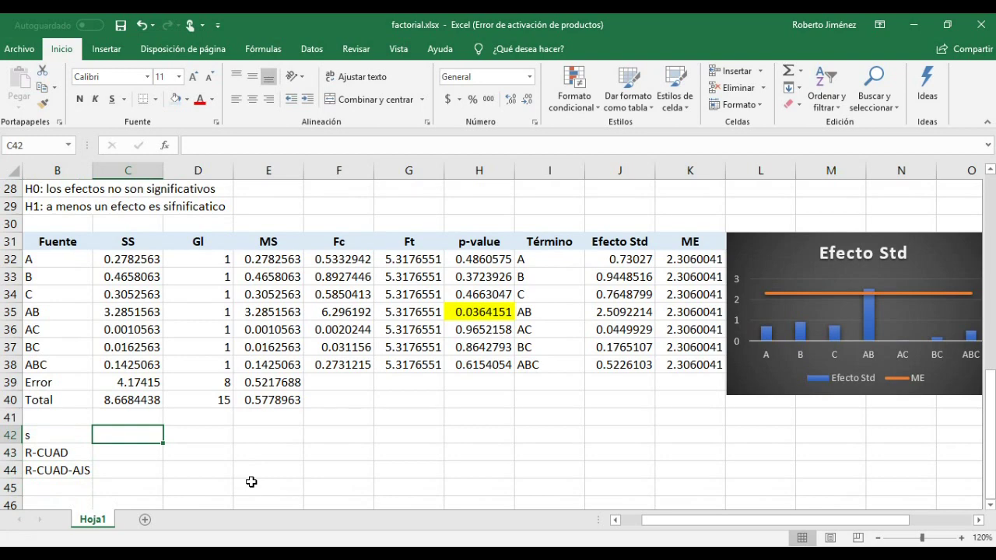
text(=RAIZ()
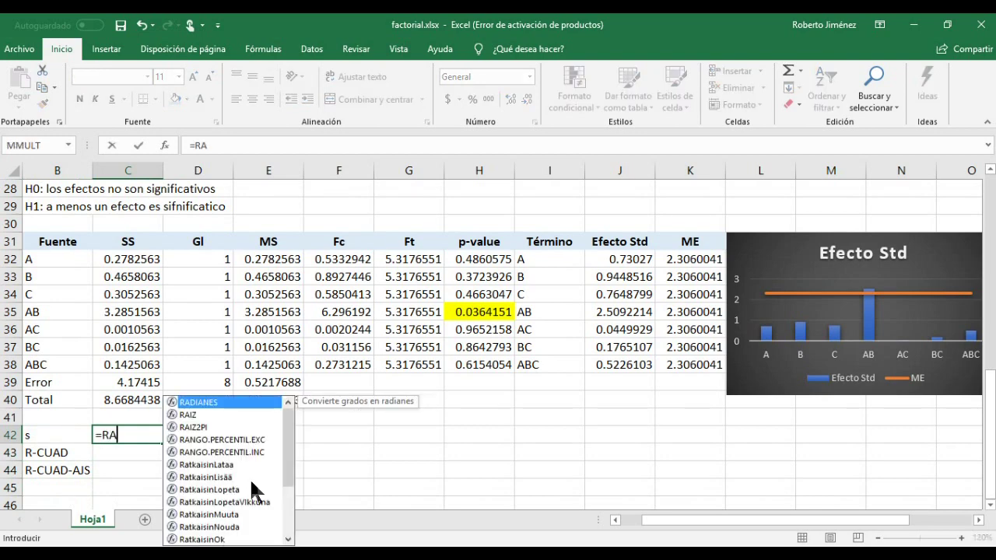
key(Up)
key(Up)
key(Up)
key(Up)
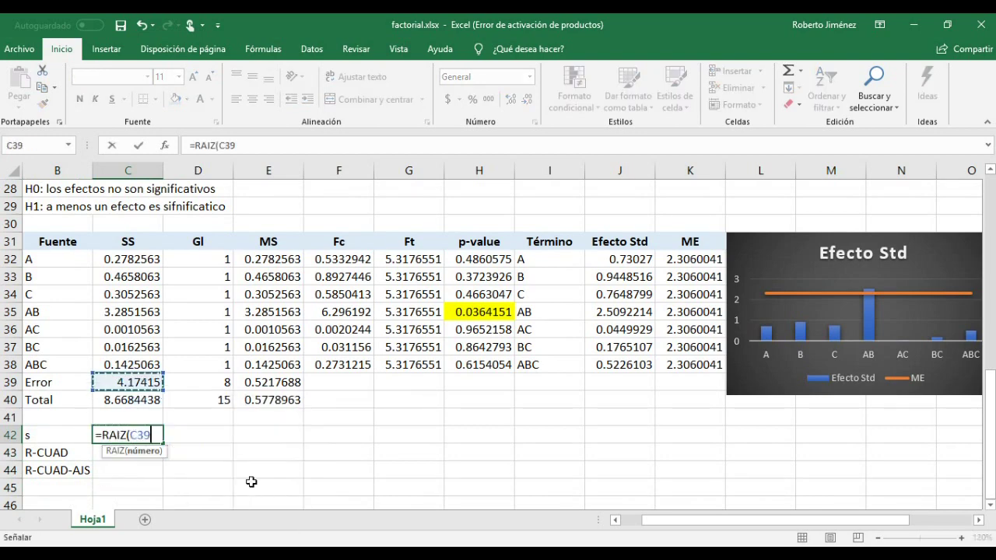
key(Down)
key(Right)
key(Right)
text())
key(Return)
key(Up)
key(Left)
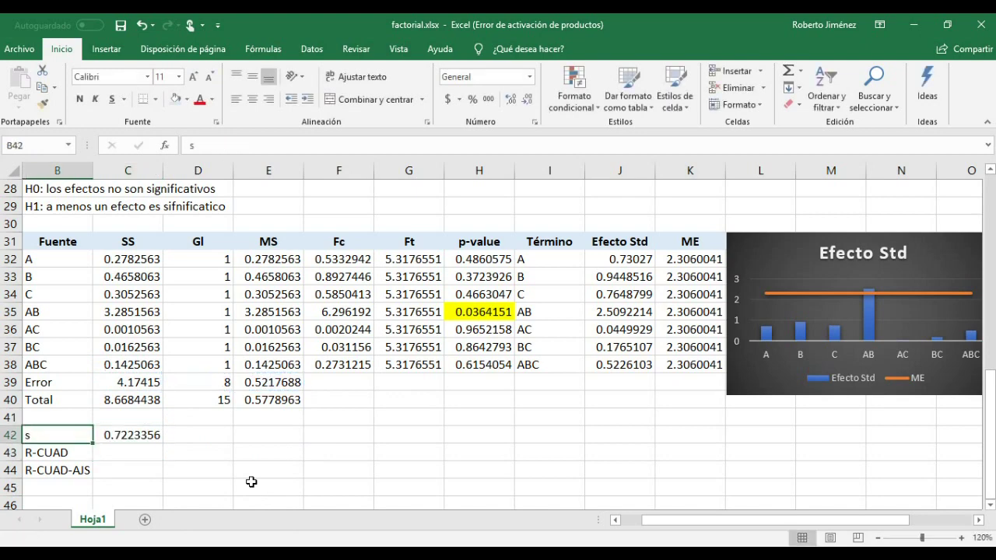
Calculate R-CUAD in C43 from the error and total sums of squares with =1-(C39/C40)
key(Right)
key(Left)
key(Right)
key(Down)
text(=)
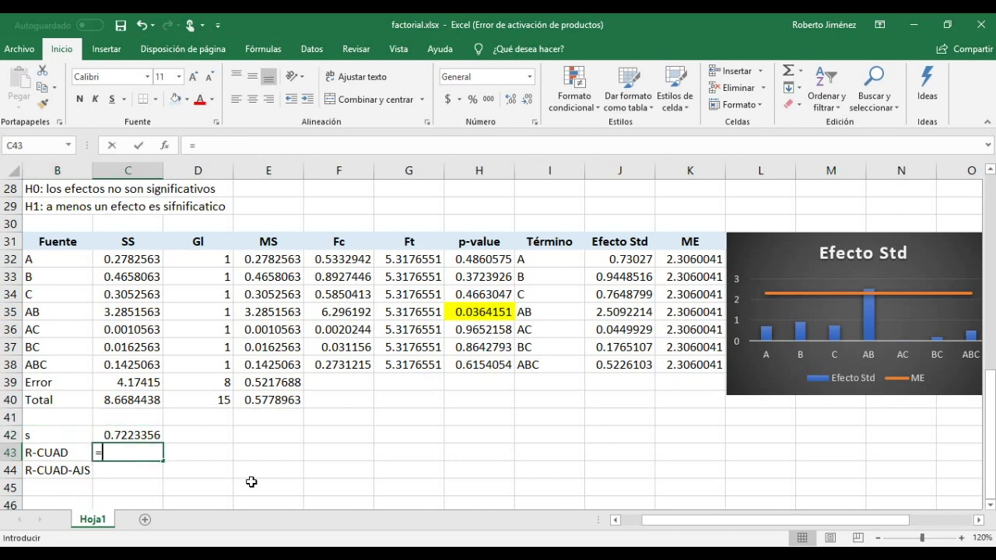
text(1-()
key(Up)
key(Up)
key(Up)
key(Up)
text(/)
key(Up)
key(Up)
key(Up)
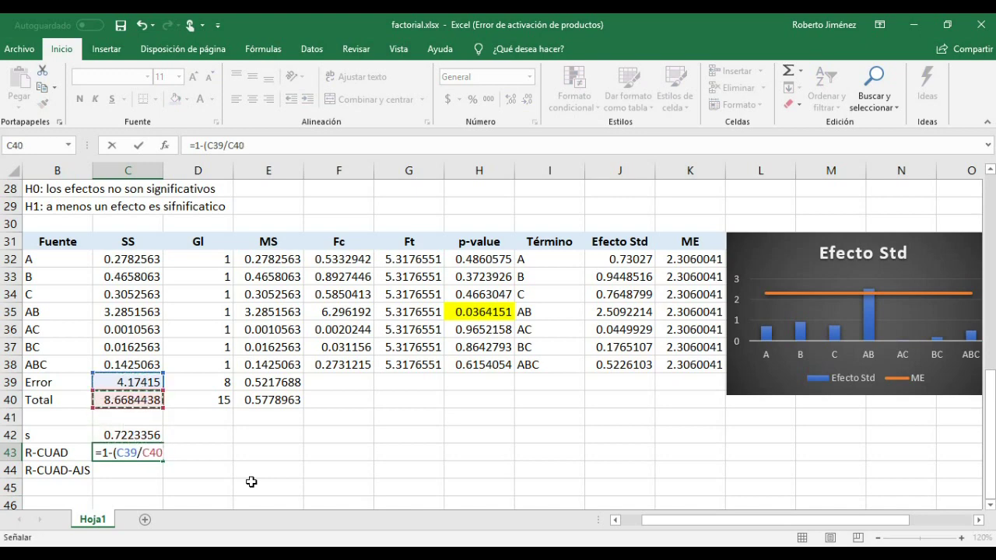
text(9))
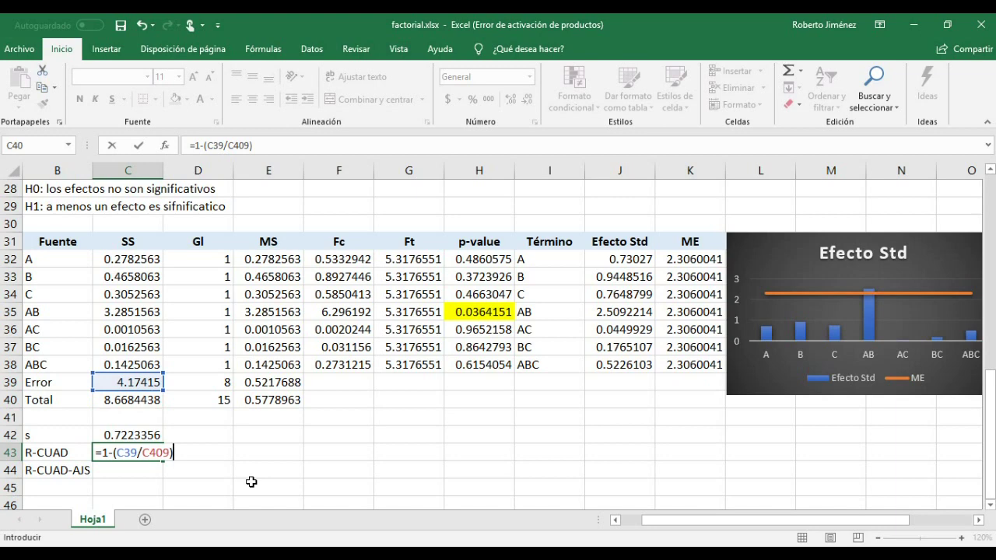
key(BackSpace)
key(BackSpace)
text())
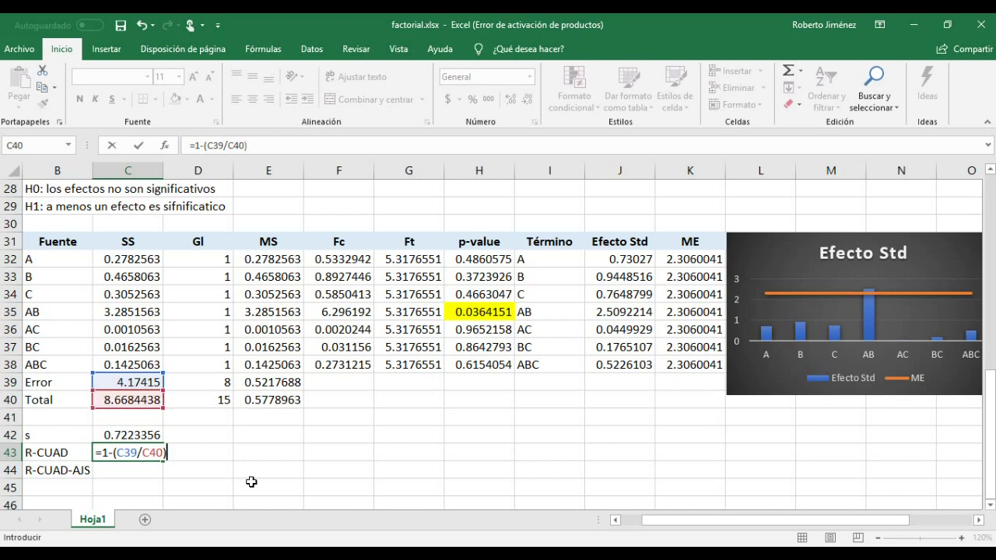
key(Return)
key(Up)
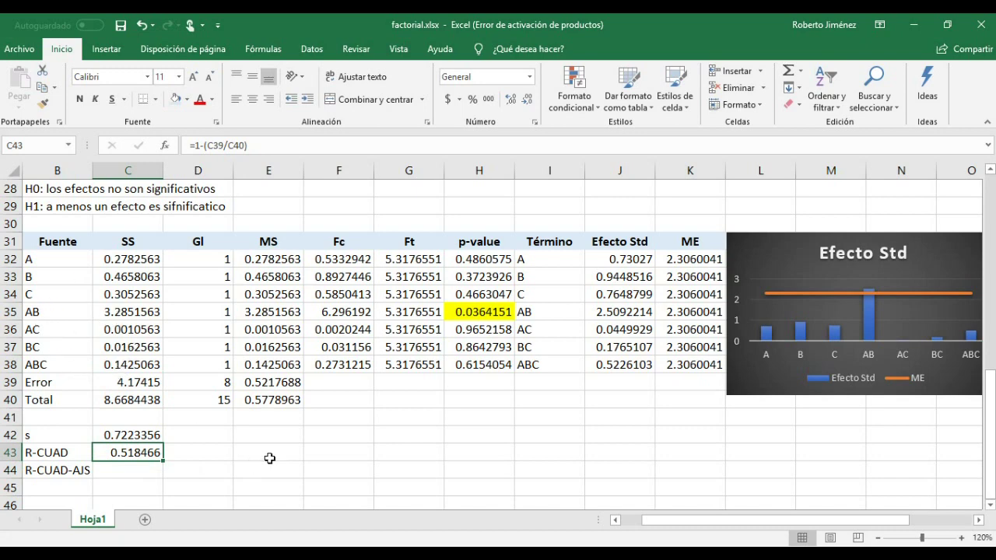
Calculate R-CUAD-AJS in C44 from the error and total mean squares with =1-(E39/E40)
key(Down)
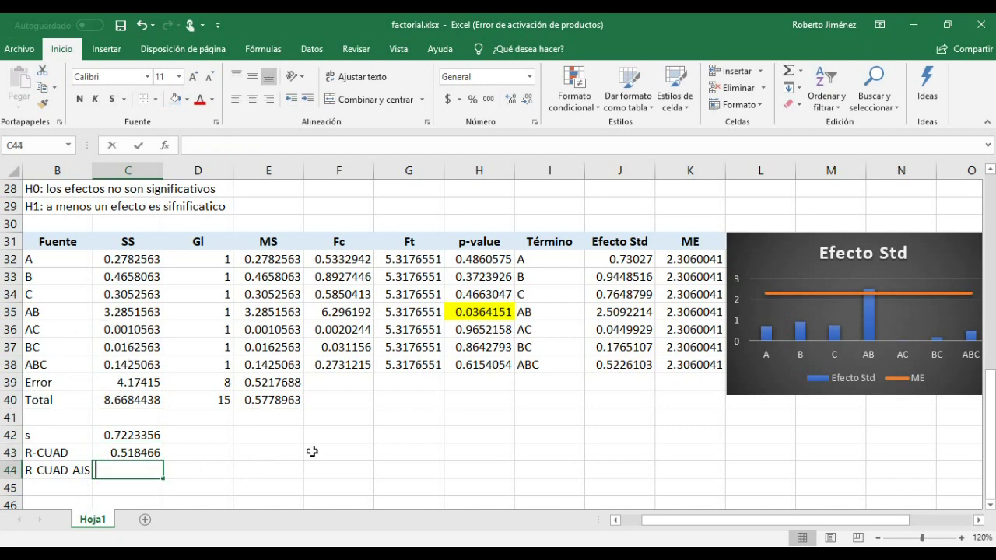
text(=1)
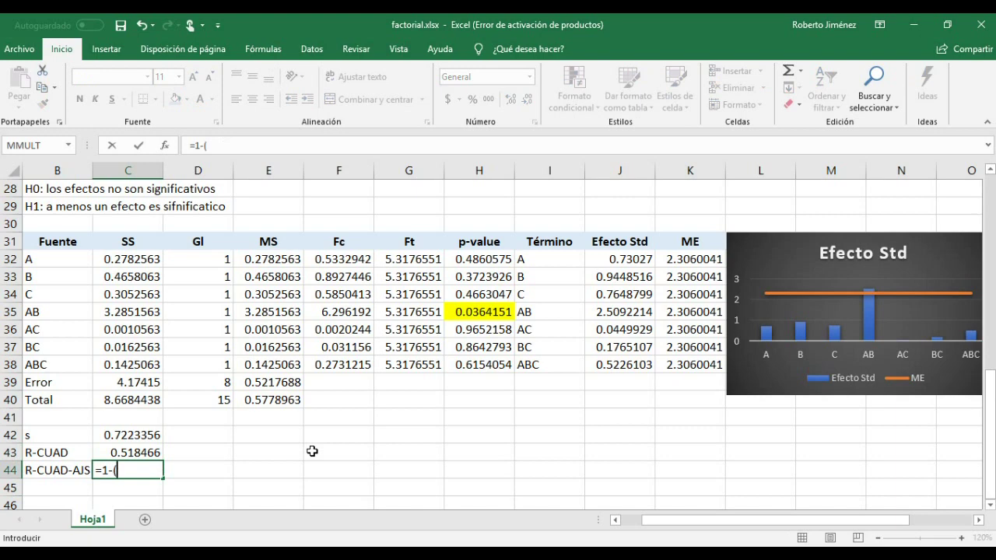
text(-()
key(Up)
key(Up)
key(Up)
key(Up)
key(Up)
key(Right)
key(Right)
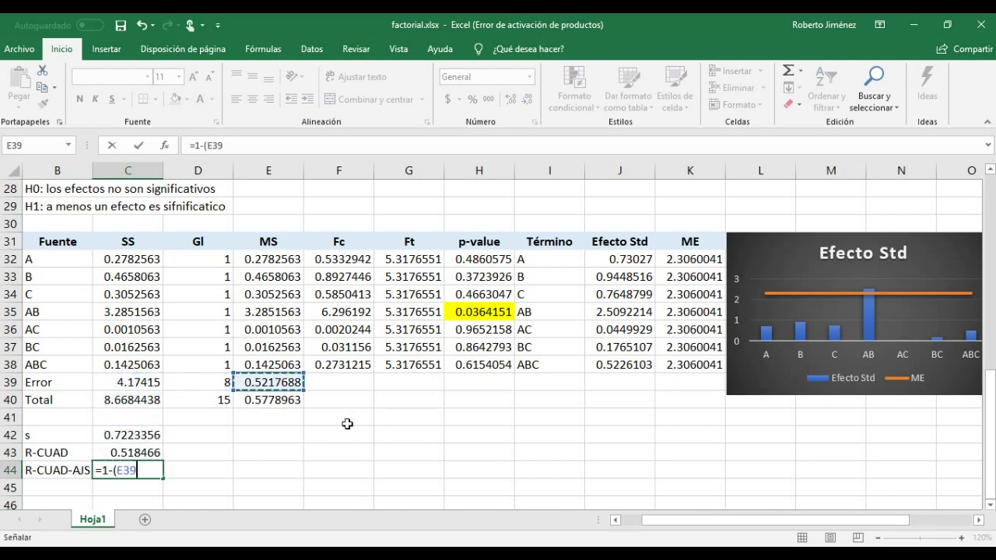
text(/)
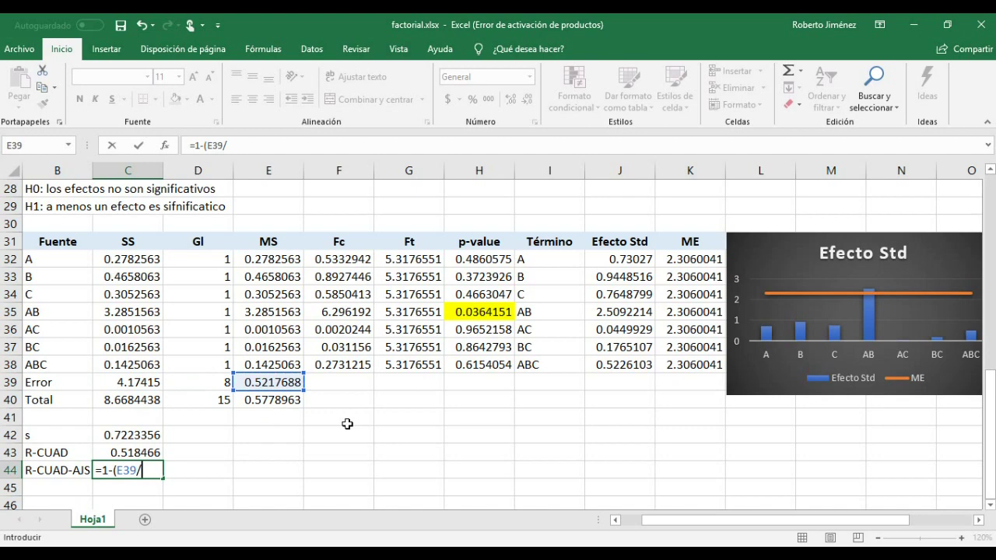
click(271, 402)
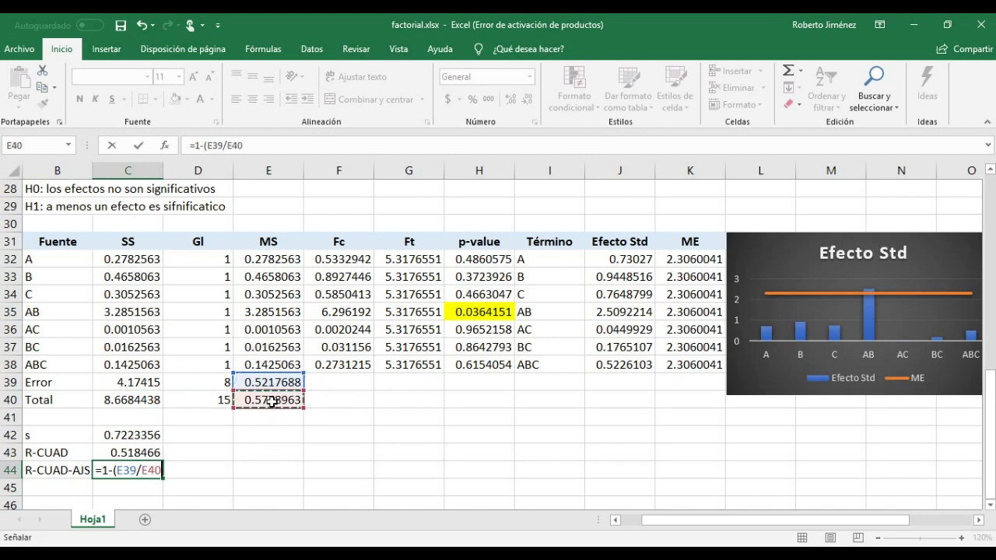
text())
key(ctrl+Return)
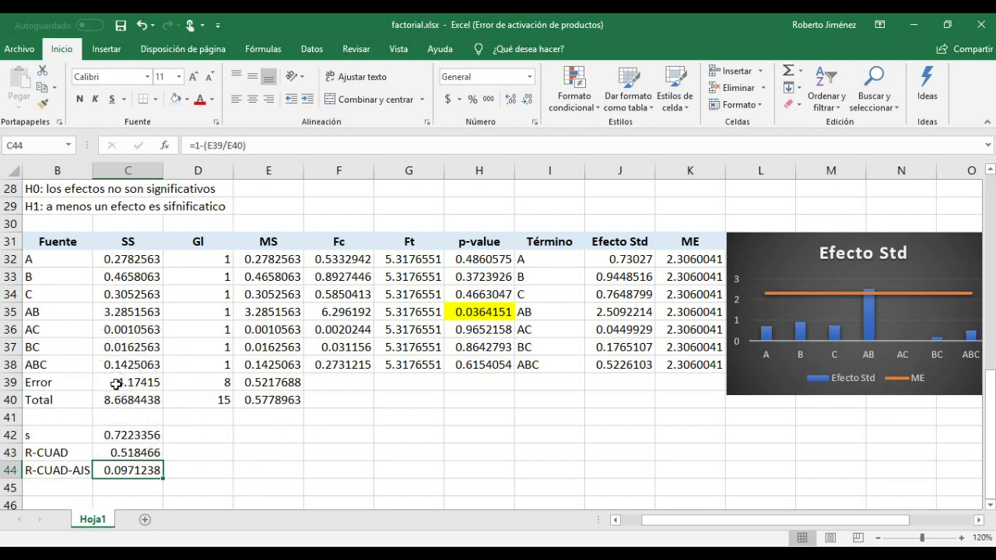
Compare the R-CUAD and R-CUAD-AJS values in C43 and C44
click(175, 453)
click(141, 451)
click(124, 470)
click(216, 429)
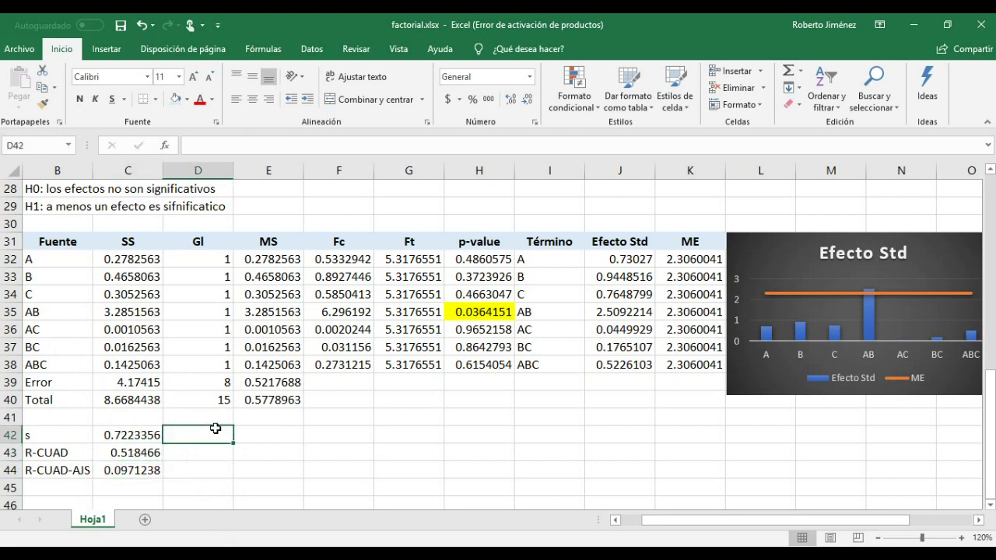
Examine the ABC interaction's row 38 in the ANOVA table, including its Ft and p-value, against the chart
key(Up)
key(Up)
key(Up)
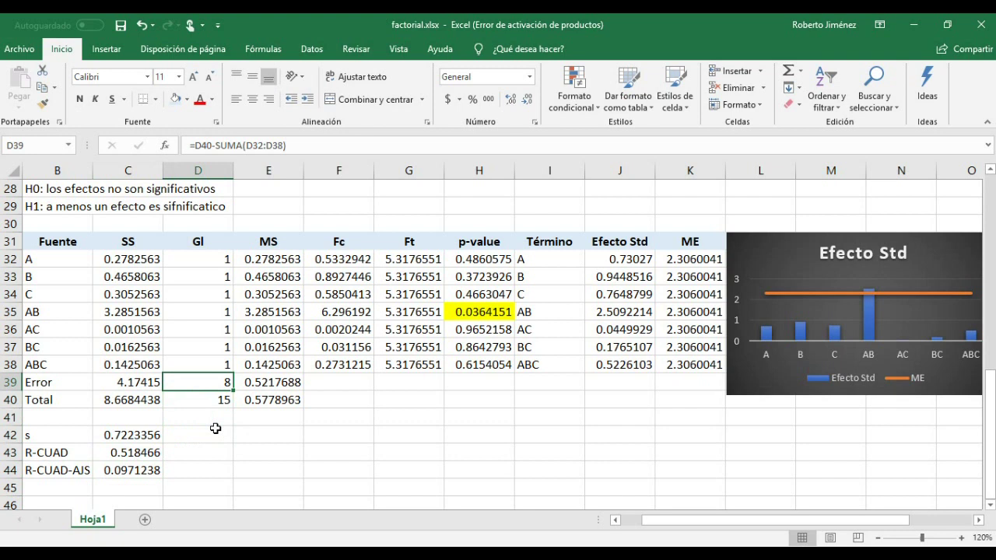
key(Up)
key(Left)
key(Left)
key(Right)
key(Right)
key(Right)
key(Right)
key(Right)
key(Right)
key(Right)
key(Right)
key(Right)
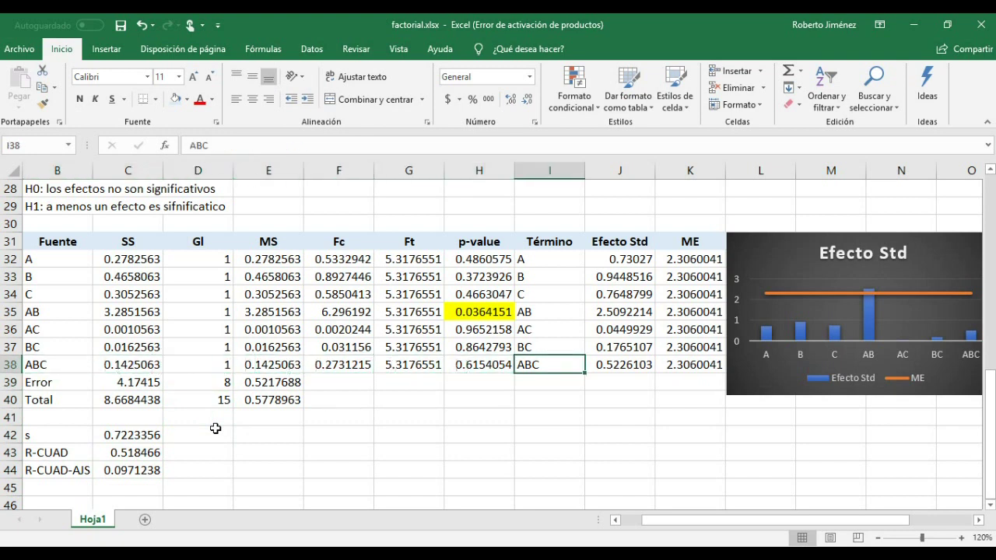
key(Left)
key(Left)
key(Left)
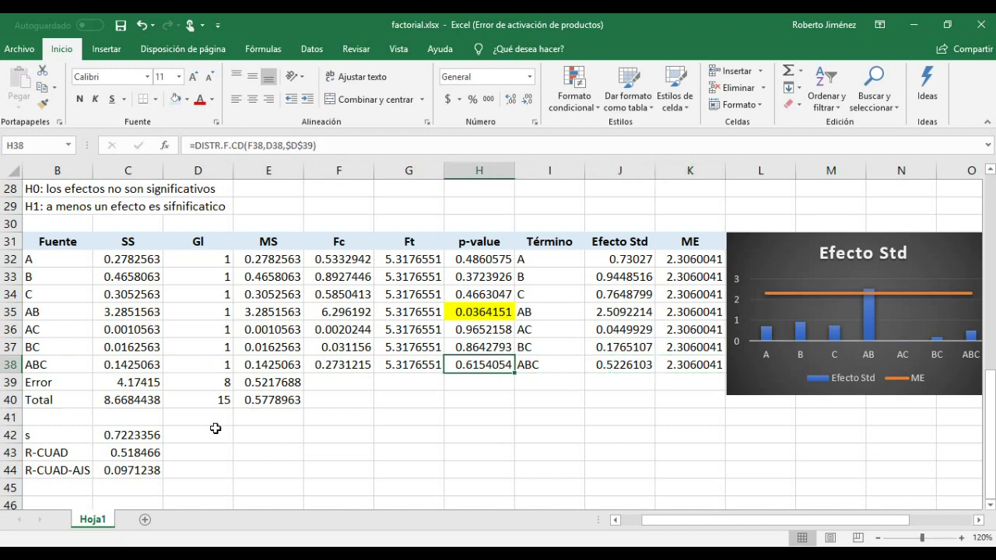
key(Left)
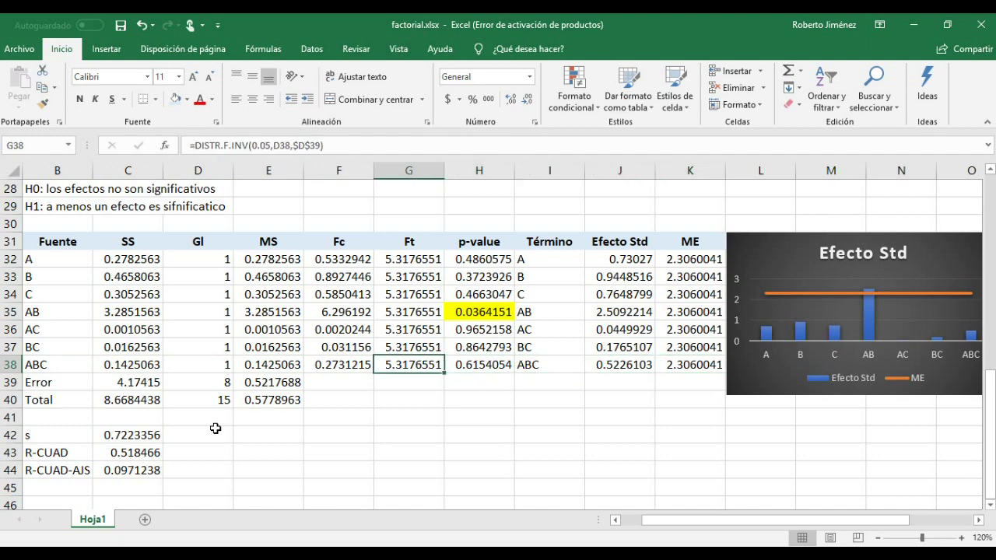
key(Right)
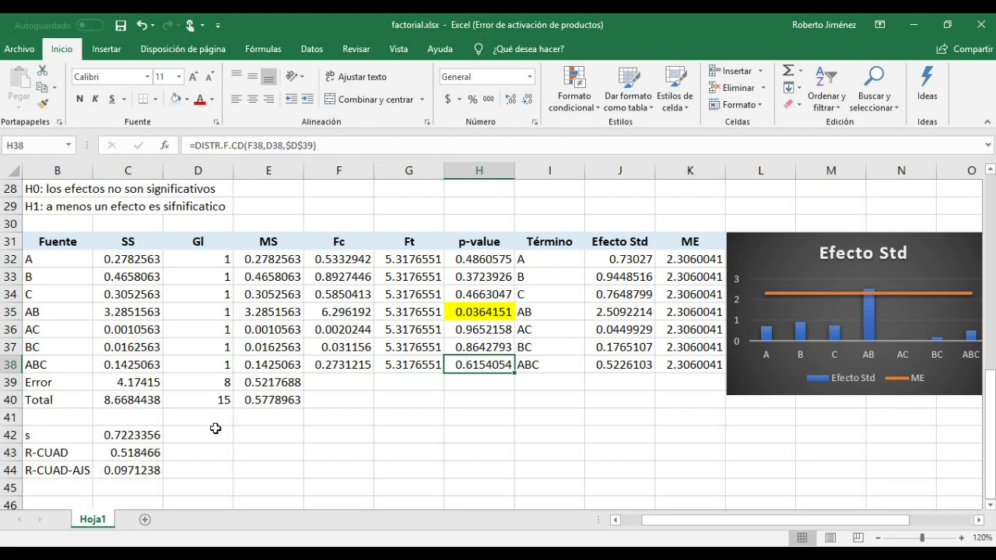
key(Left)
key(Left)
key(Left)
key(Left)
key(Left)
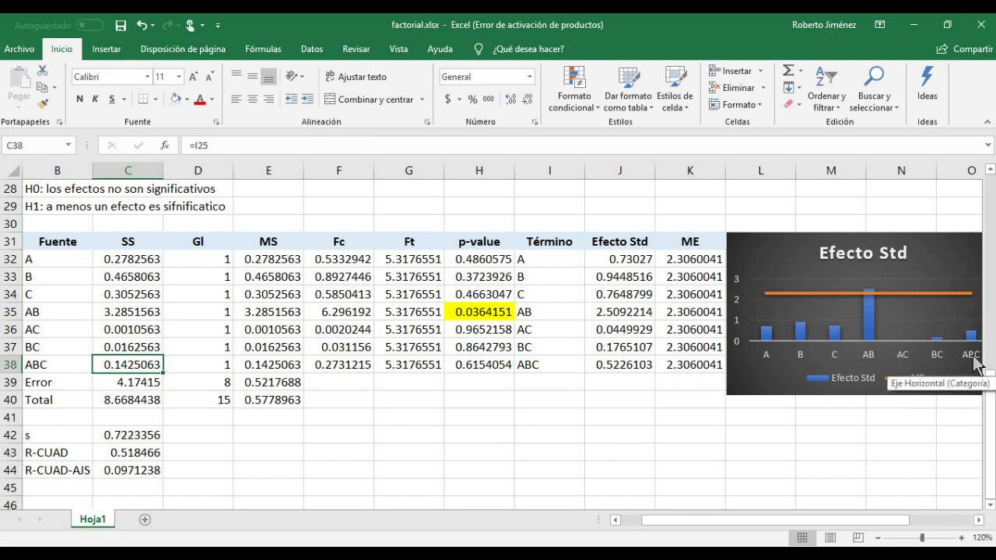
Select the ABC row of the ANOVA table, B38:H38, to point out the non-significant term
click(61, 362)
key(shift+Right)
key(shift+Right)
key(shift+Right)
key(shift+Right)
key(shift+Right)
key(shift+Right)
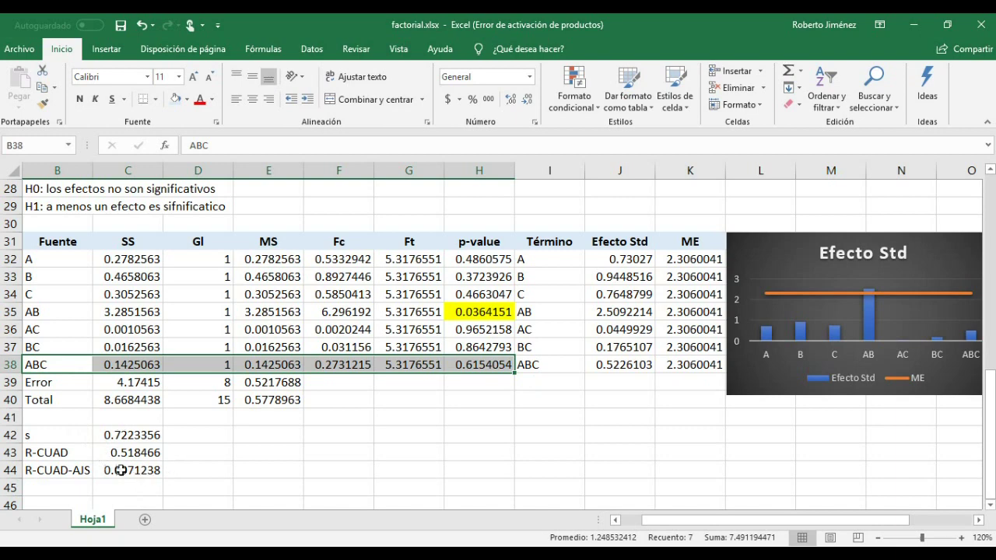
Enter the label "R-CUAD-PRED" in B45, below R-CUAD-AJS
click(190, 470)
key(Down)
key(Left)
key(Left)
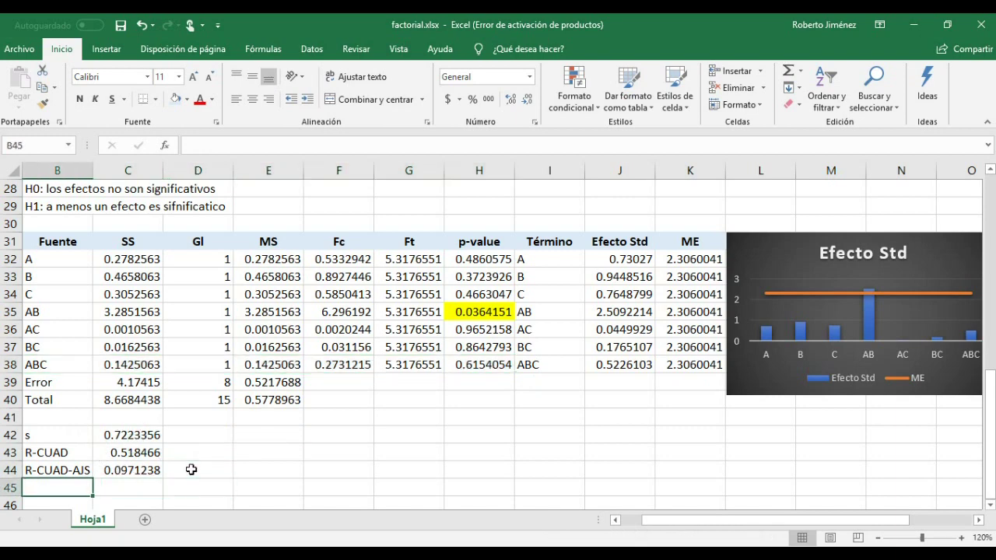
text(r)
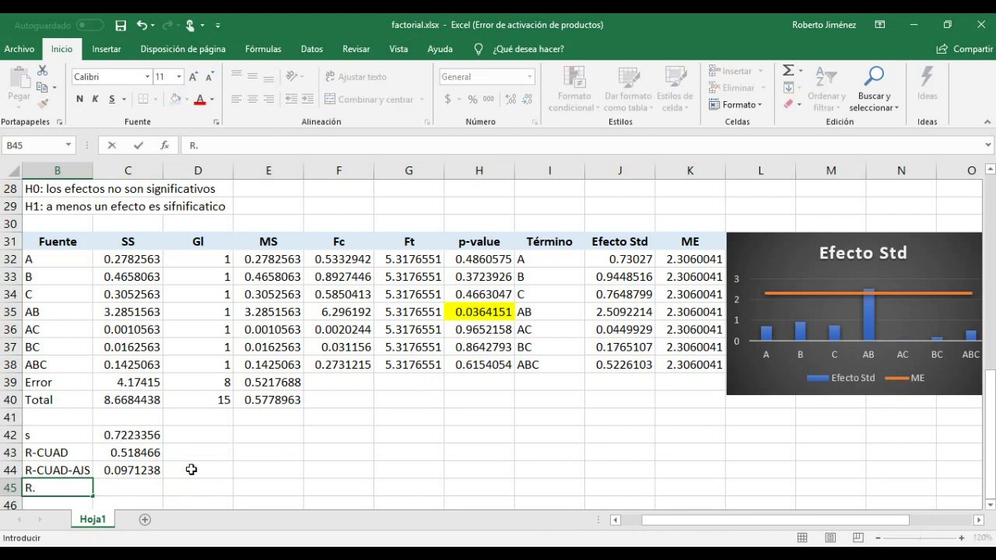
text(-CUAD-PRED)
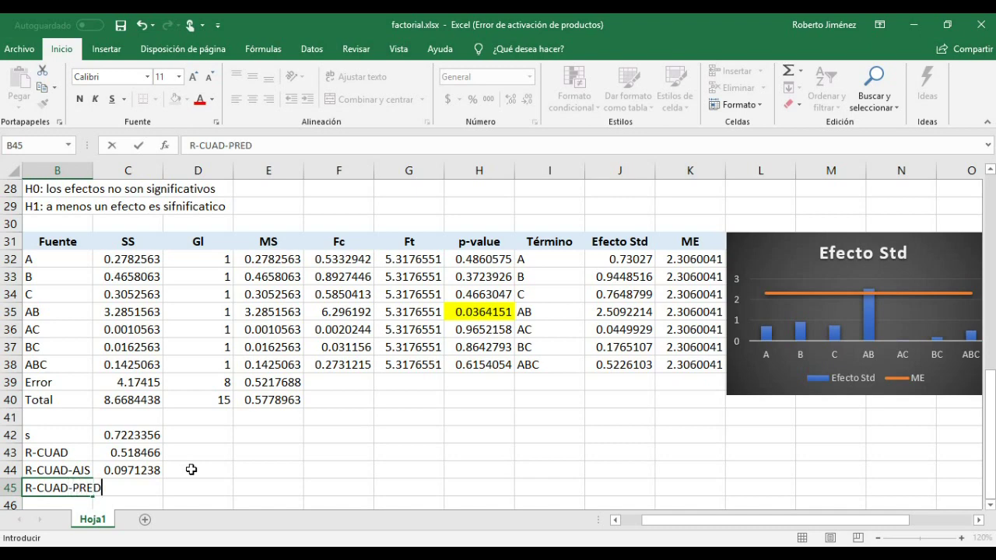
key(Tab)
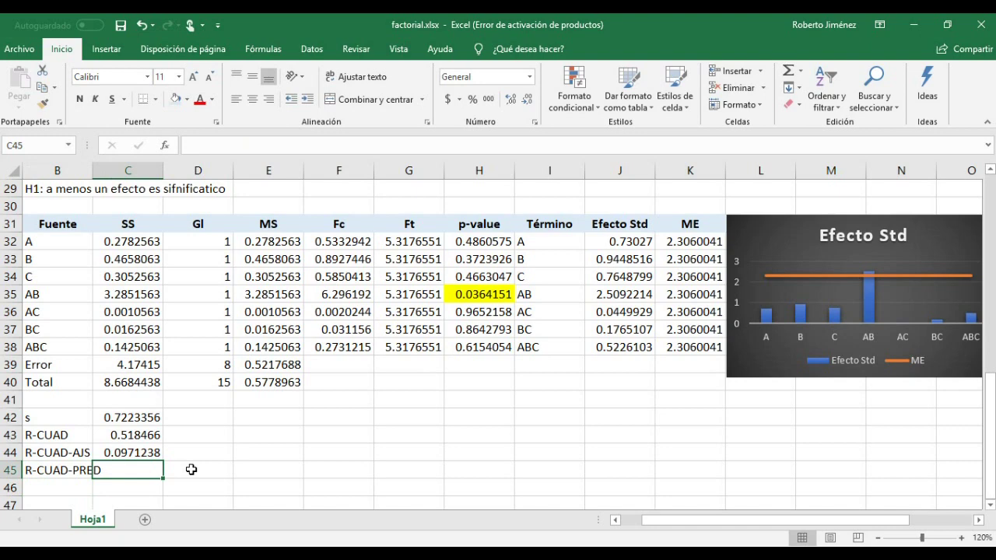
Clear the ABC interaction's row in the ANOVA table, B38:H38, to remove that term from the model
key(Up)
key(Up)
key(Up)
key(Up)
key(Up)
key(Up)
key(Up)
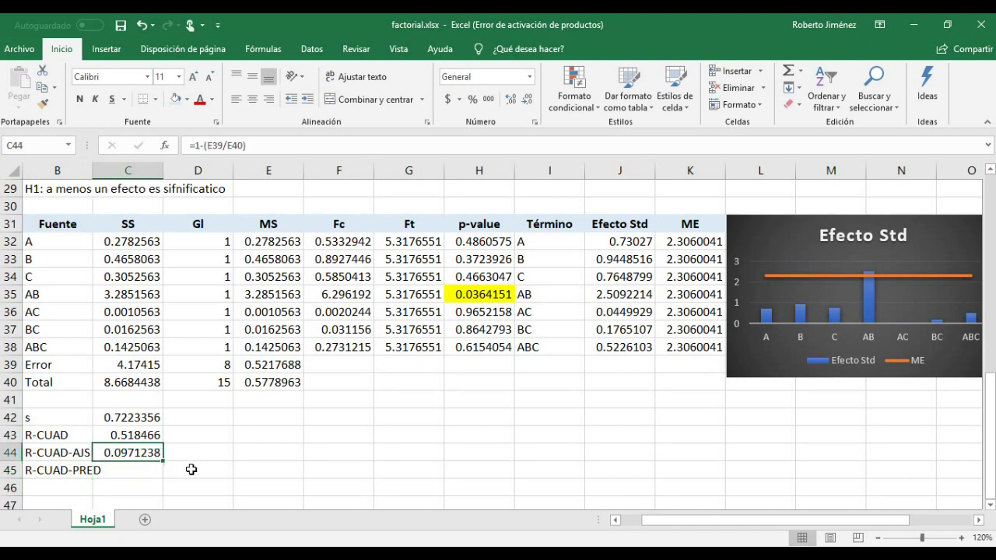
key(Left)
key(shift+Right)
key(shift+Right)
key(shift+Right)
key(shift+Right)
key(shift+Right)
key(shift+Right)
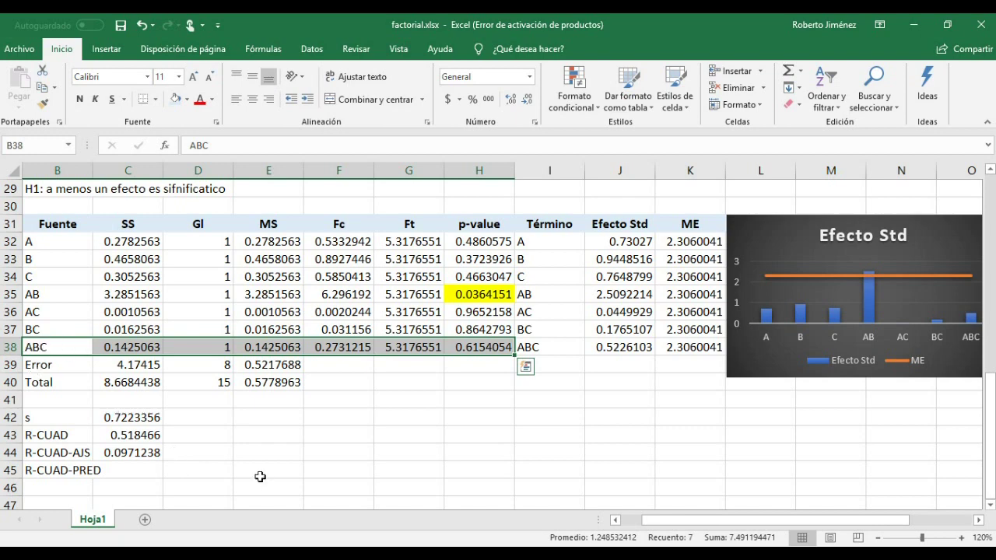
key(Delete)
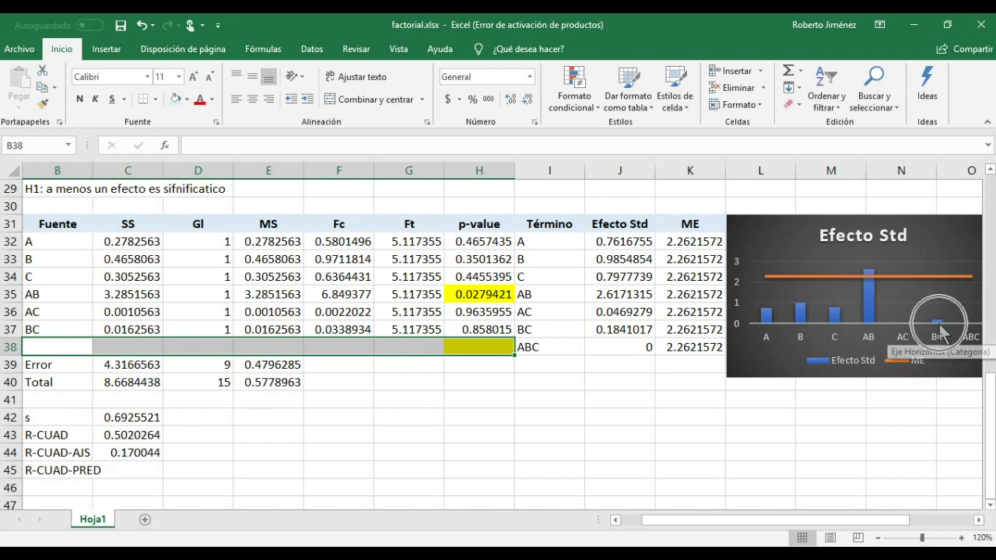
Clear the AC and BC interaction rows of the ANOVA table, B36:H37, to remove both terms from the model
click(67, 309)
key(shift+Down)
key(shift+Right)
key(shift+Right)
key(shift+Right)
key(shift+Right)
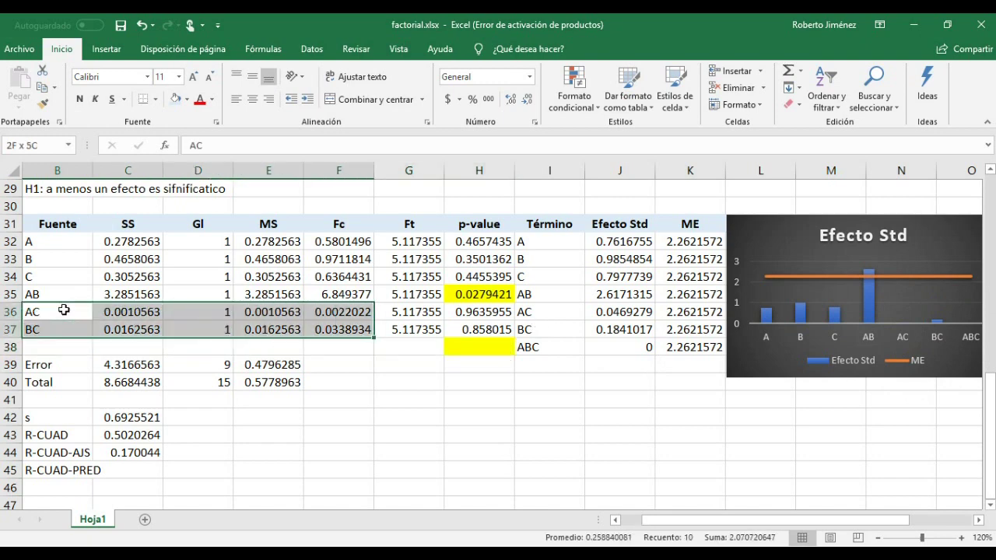
key(shift+Right)
key(shift+Right)
key(Delete)
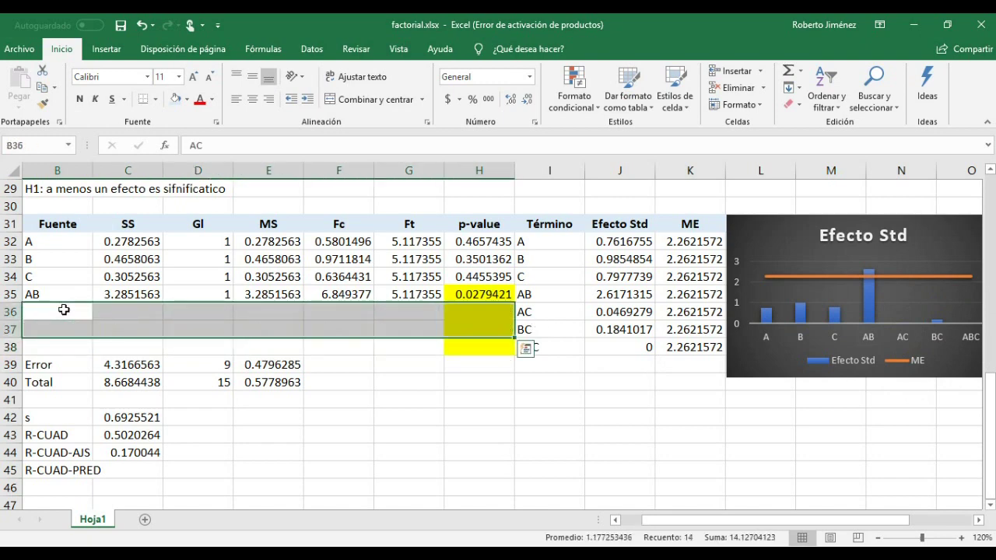
Examine the Error row of the ANOVA table, including its sum of squares, degrees of freedom and mean square
key(Down)
key(Down)
key(Down)
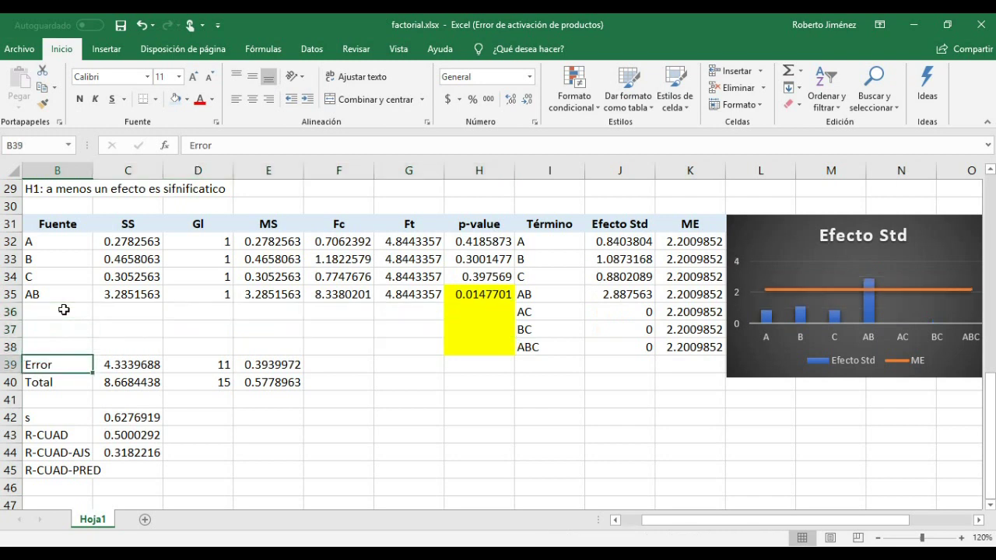
key(Right)
key(Right)
key(Right)
key(Left)
key(Left)
key(Left)
Review R-CUAD, R-CUAD-AJS and s in C42:C44 for the model without the AC, BC and ABC interactions
click(131, 438)
click(121, 452)
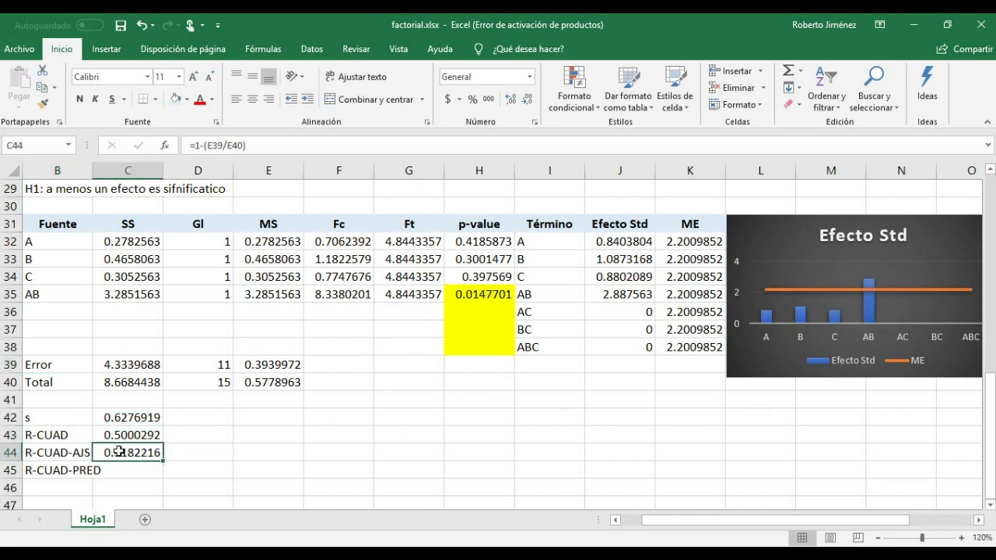
click(126, 412)
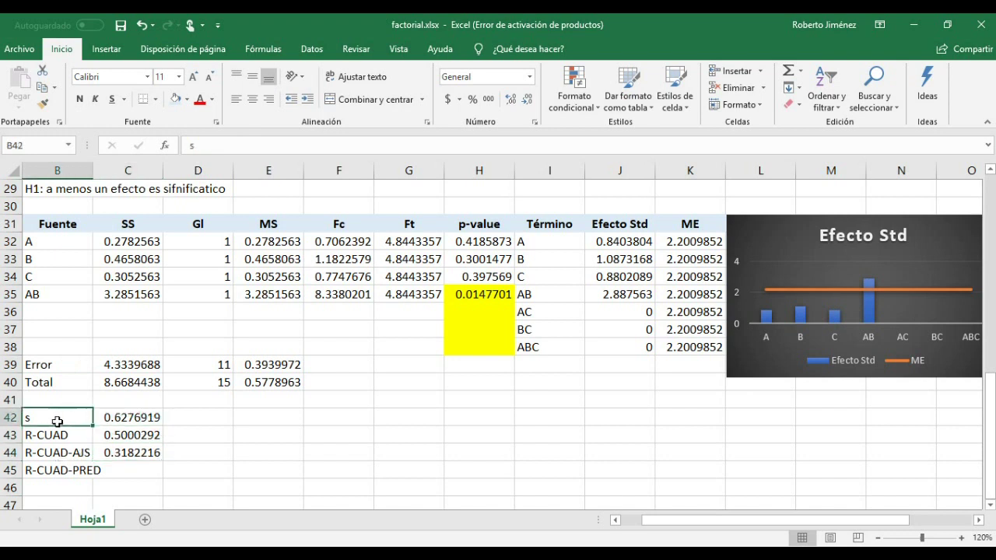
click(58, 422)
click(107, 418)
click(70, 418)
click(109, 418)
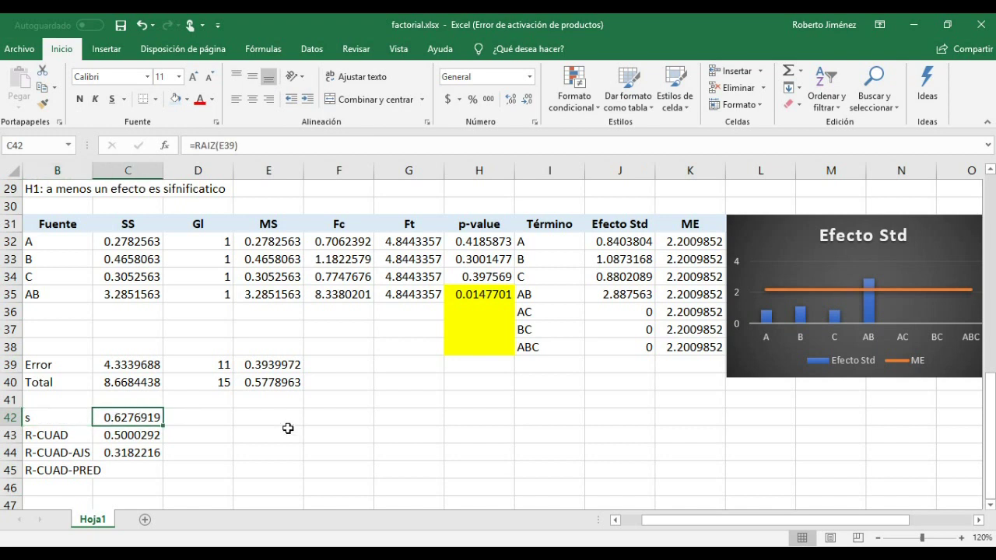
Clear the row of main effect C in the ANOVA table, B34:H34, to remove that term from the model
key(Up)
key(Up)
key(Up)
key(Up)
key(Up)
key(Up)
key(Up)
key(Up)
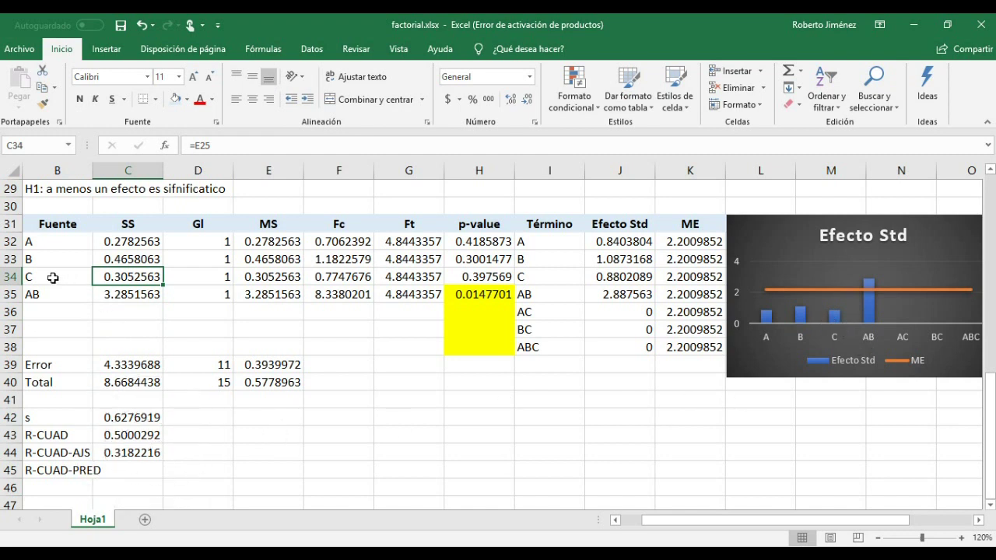
mouse_move(836, 323)
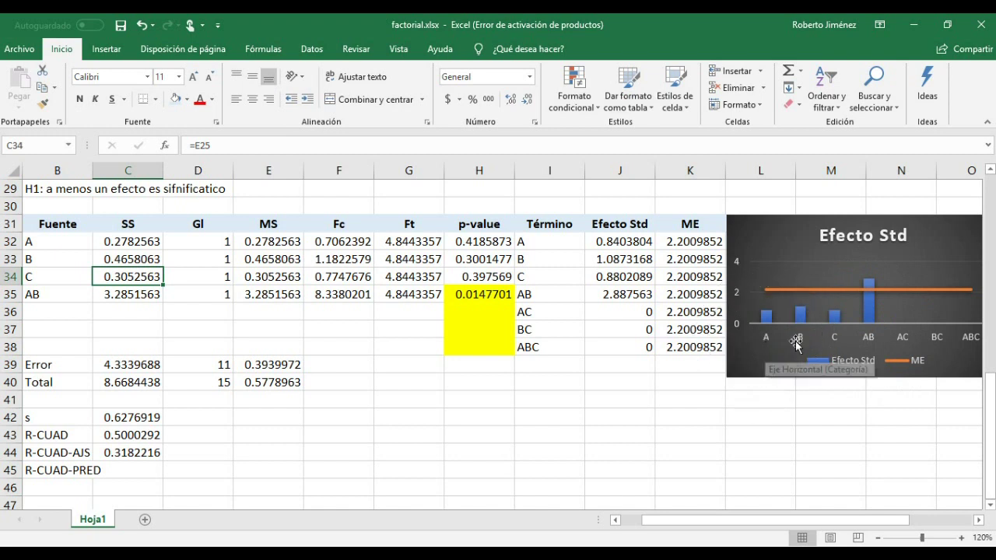
click(58, 277)
key(shift+Right)
key(shift+Right)
key(shift+Right)
key(shift+Right)
key(shift+Right)
key(shift+Right)
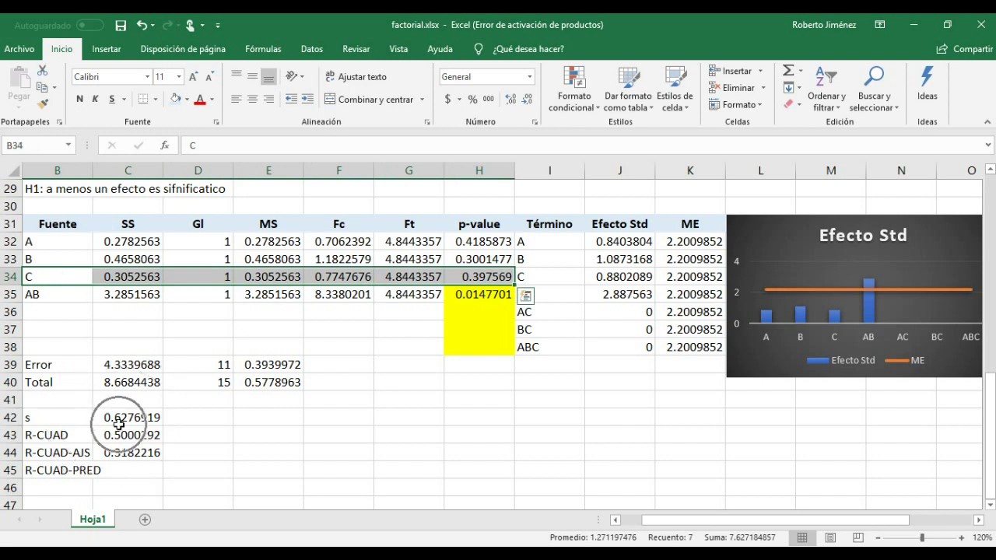
key(ctrl+q)
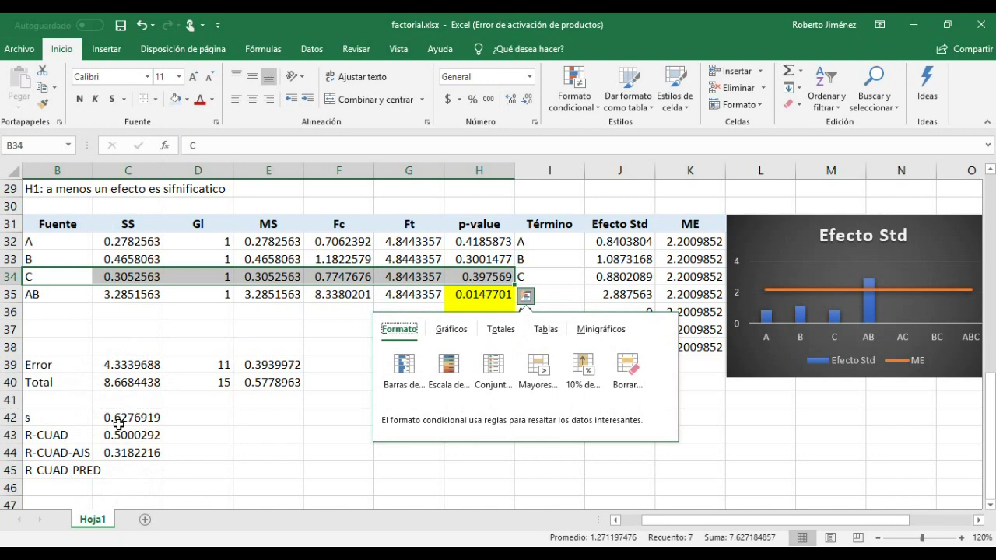
key(Escape)
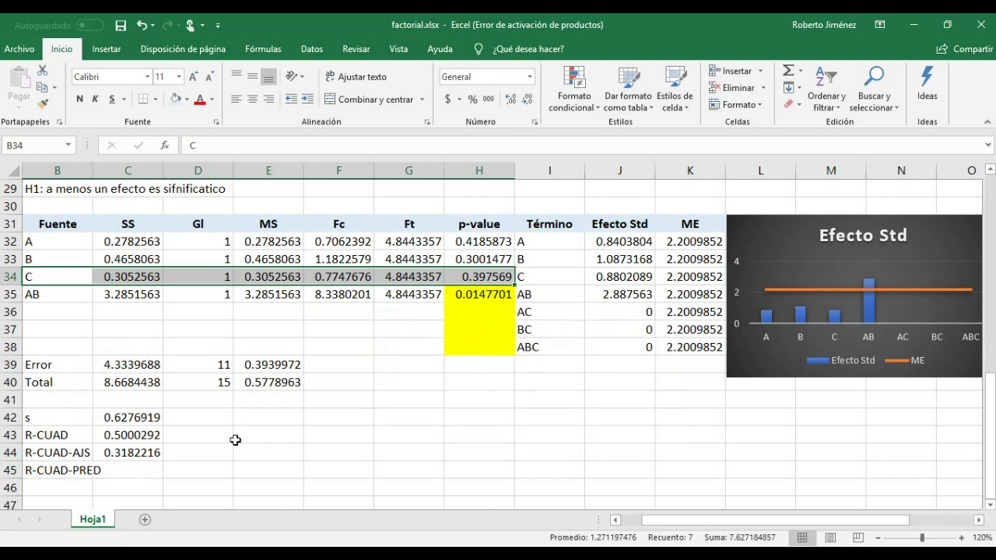
key(Delete)
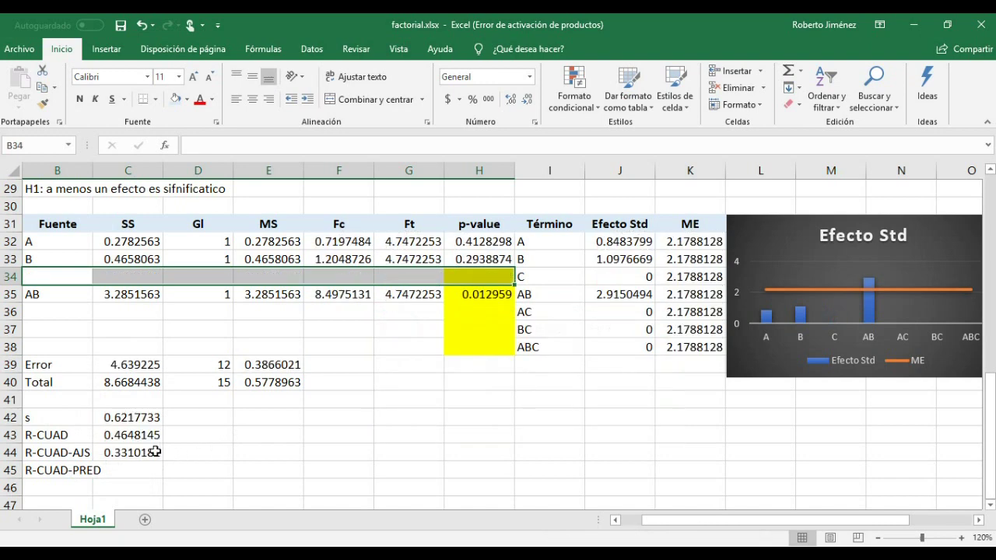
Compare R-CUAD with R-CUAD-AJS in C43:C44 and check s in C42 for the model without C
click(139, 438)
click(131, 449)
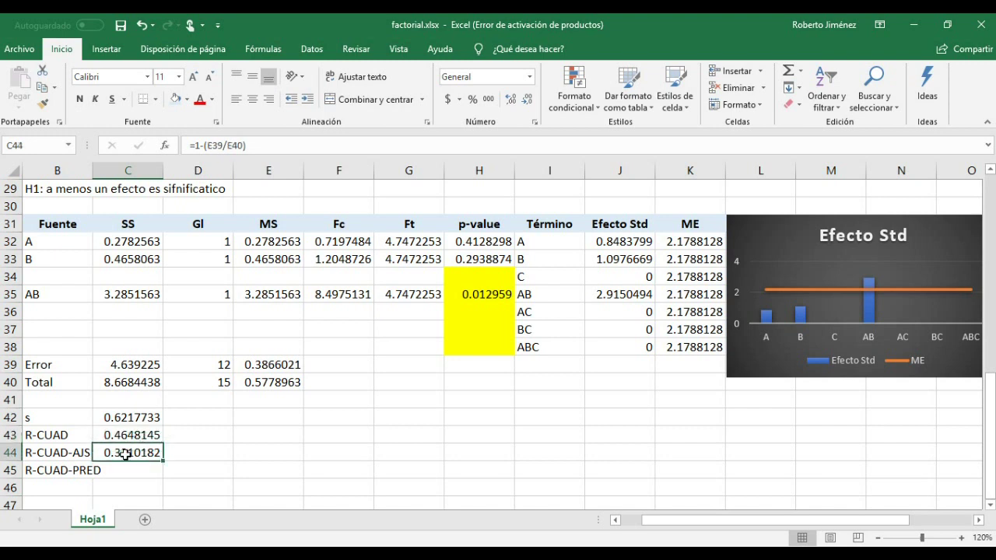
click(129, 435)
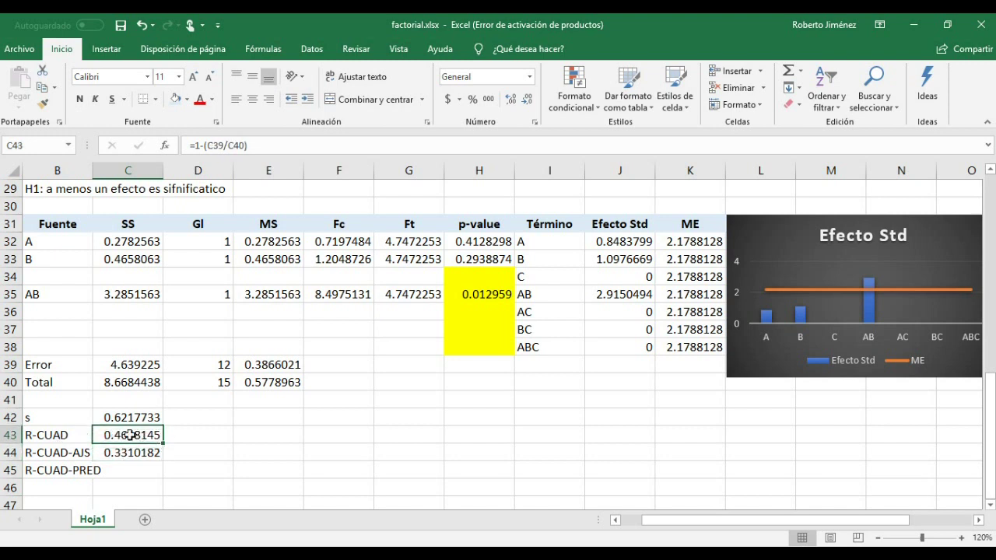
click(121, 455)
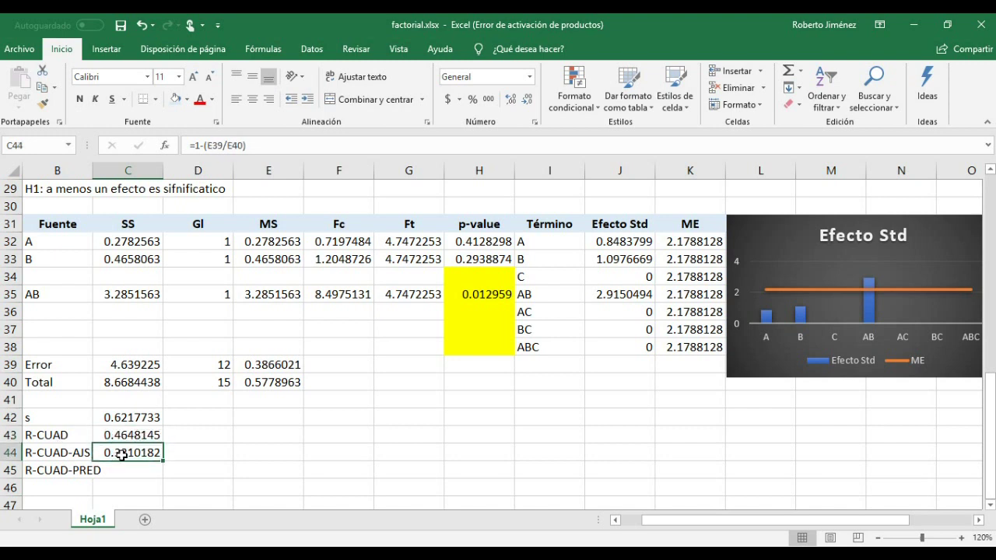
click(68, 456)
click(115, 457)
click(70, 458)
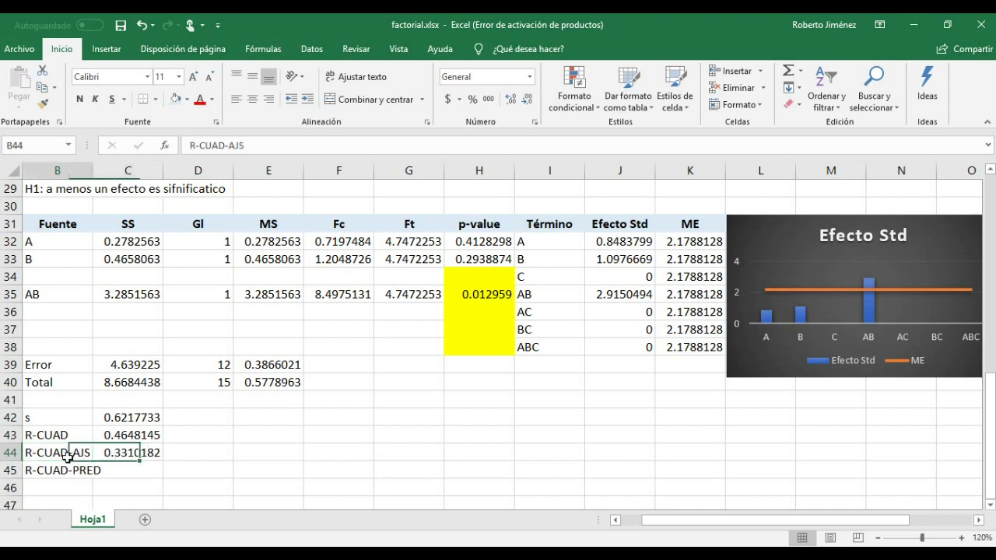
click(123, 462)
click(129, 417)
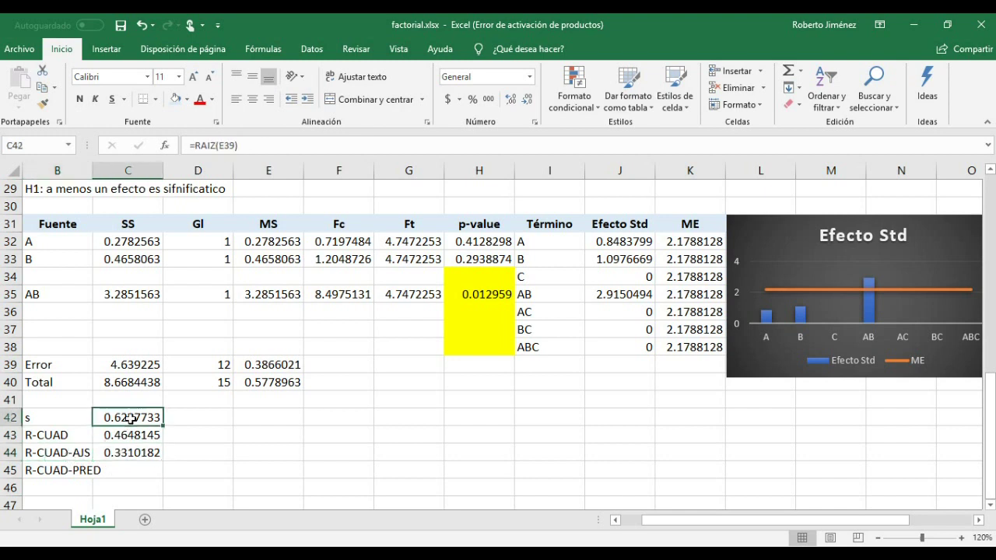
click(67, 419)
click(127, 417)
click(66, 421)
click(121, 420)
Review the remaining terms A, B and AB in the Fuente column and check AB's bar in the effects chart
click(66, 244)
click(54, 258)
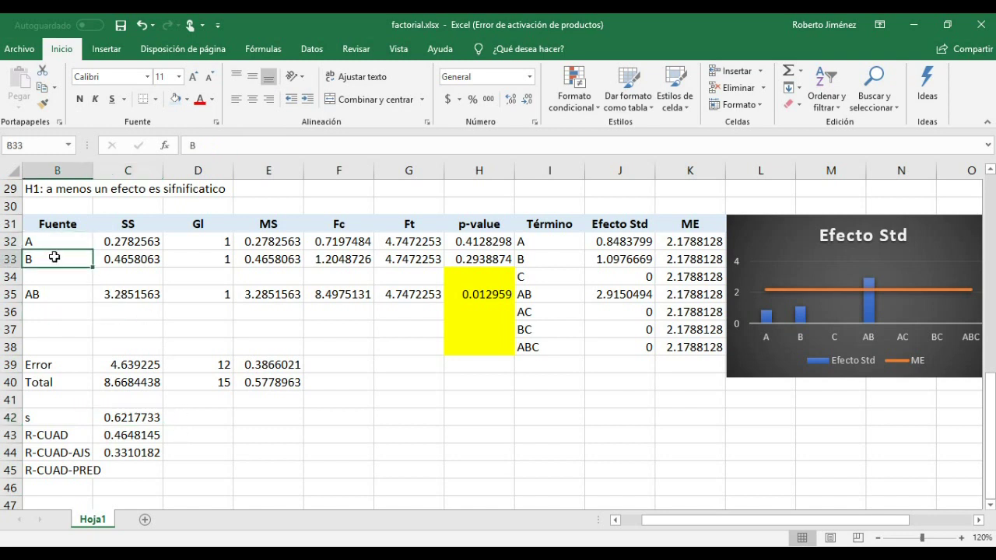
click(46, 300)
click(52, 241)
click(48, 267)
click(48, 297)
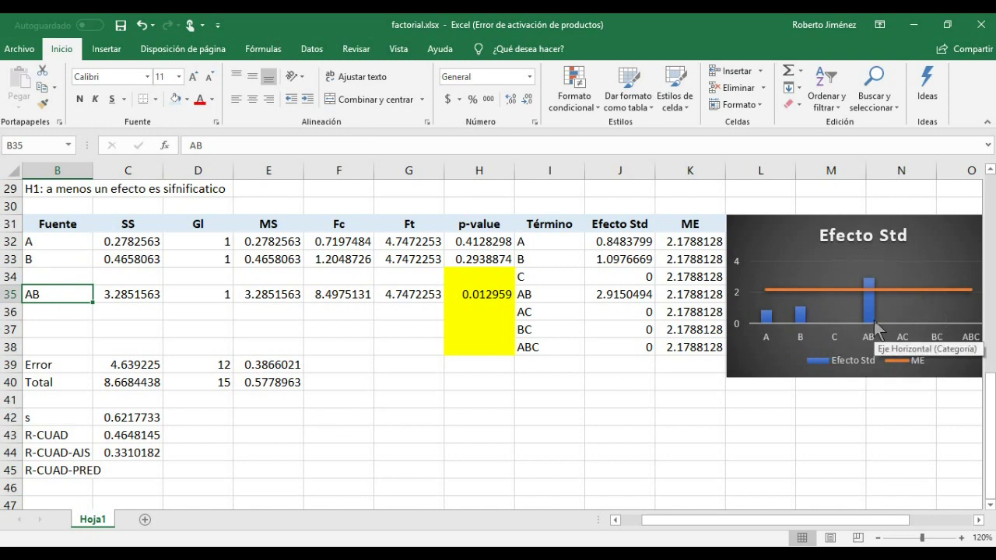
mouse_move(870, 312)
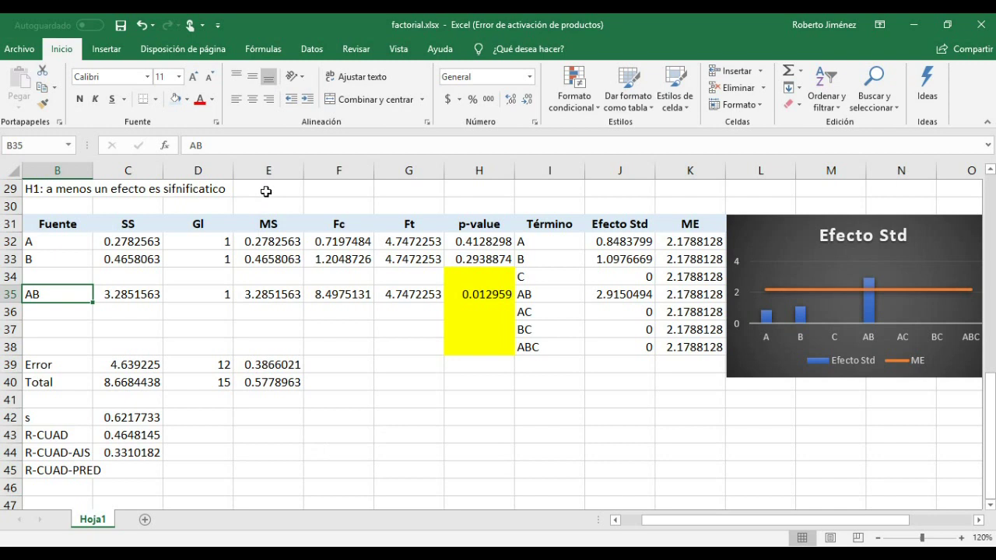
Go back up to the H0 and H1 hypotheses above the ANOVA table
key(Up)
key(Up)
key(Up)
key(Up)
key(Up)
key(Up)
key(Up)
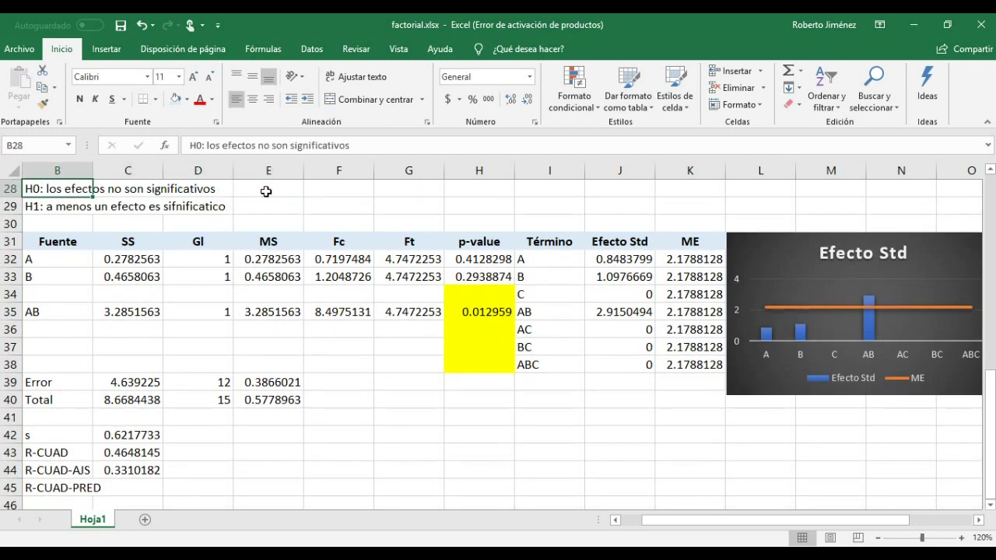